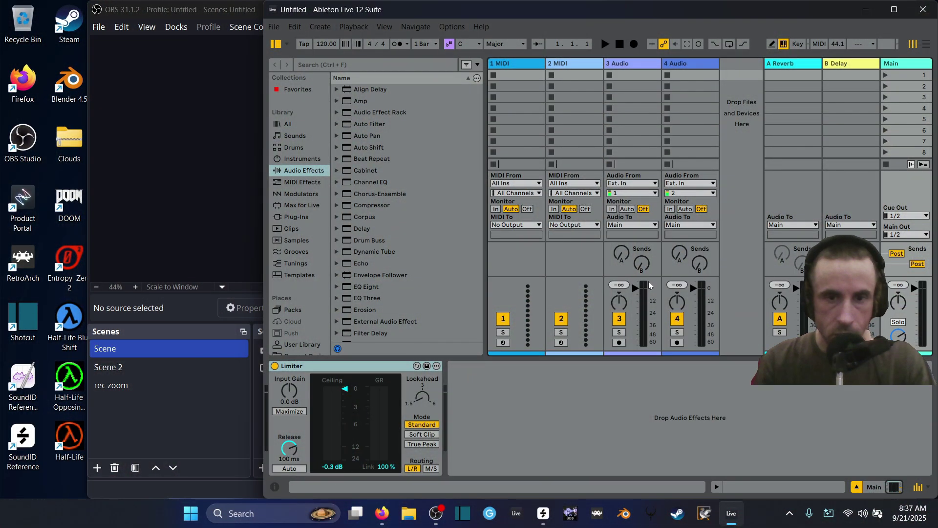
Switch the Live window to full screen and load the Max for Live device B.S MacroMorph onto the first MIDI track
key("ctrl+shift+f")
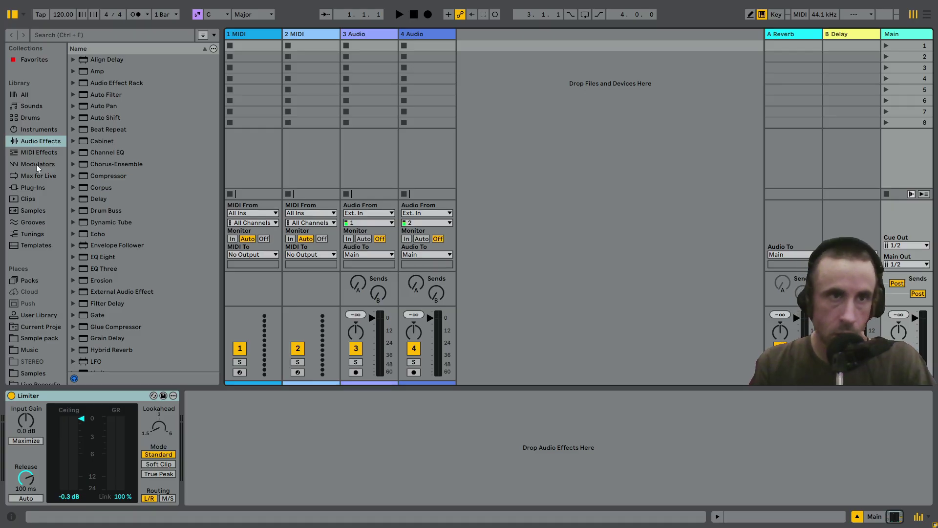
left_click(43, 176)
left_click(95, 105)
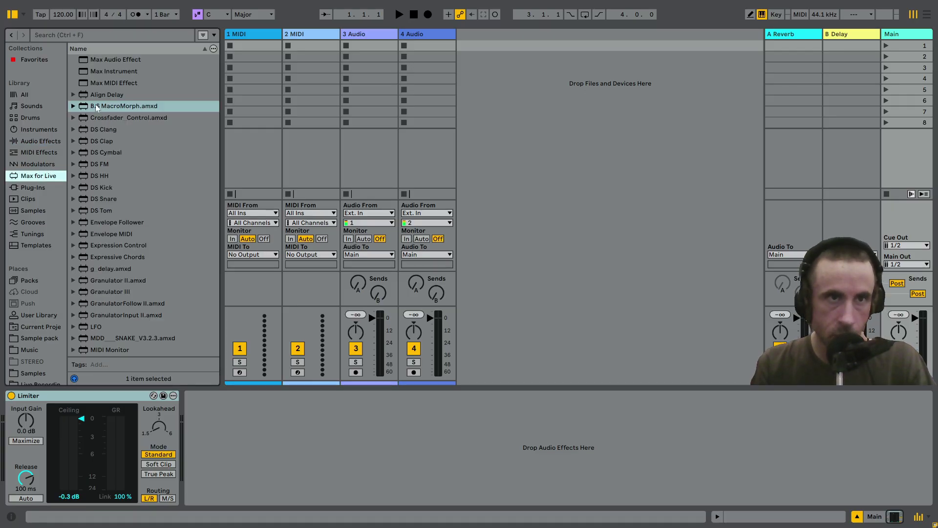
left_click_drag(94, 108, 240, 65)
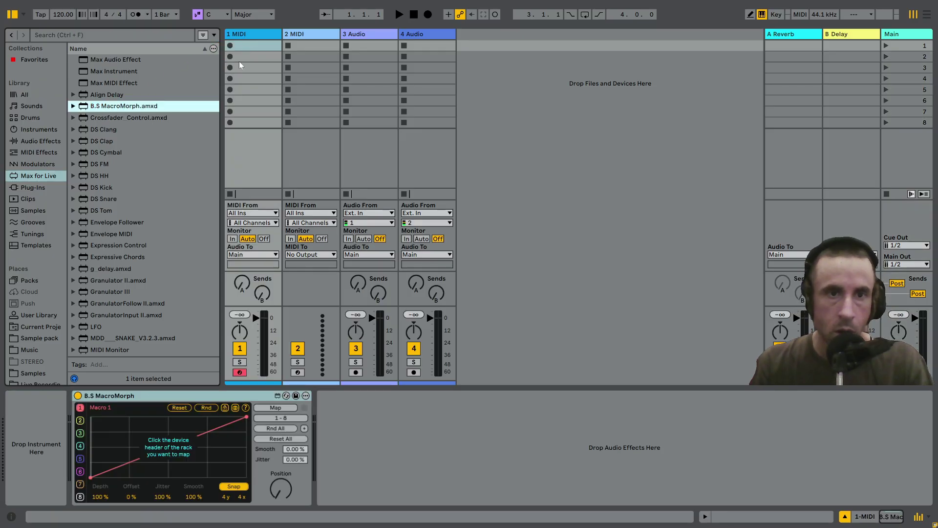
Add an Operator instrument to the track, group it into an Instrument Rack and show the rack's macro controls
left_click(30, 129)
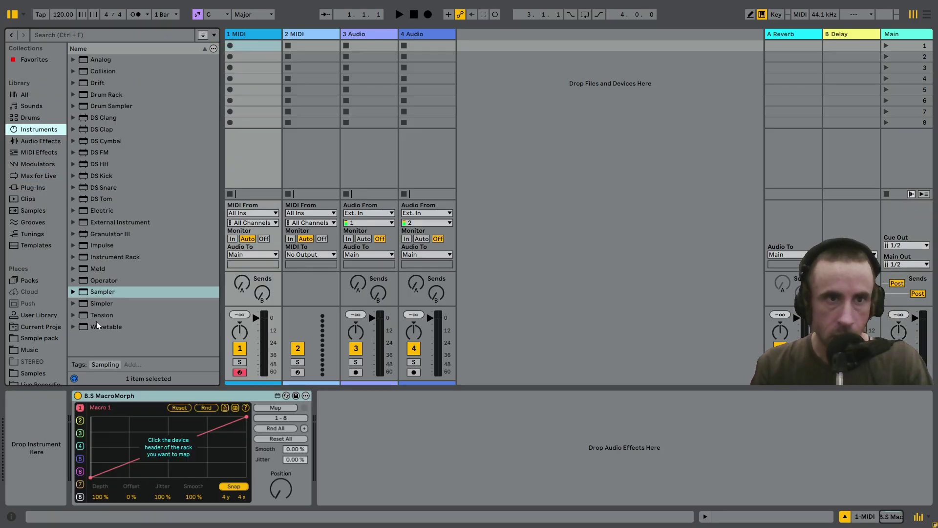
double_click(100, 280)
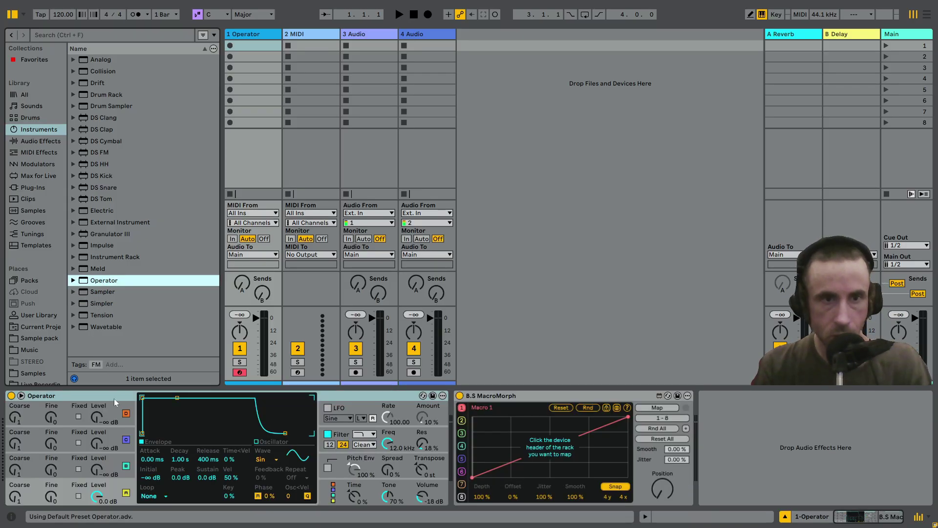
left_click(111, 395)
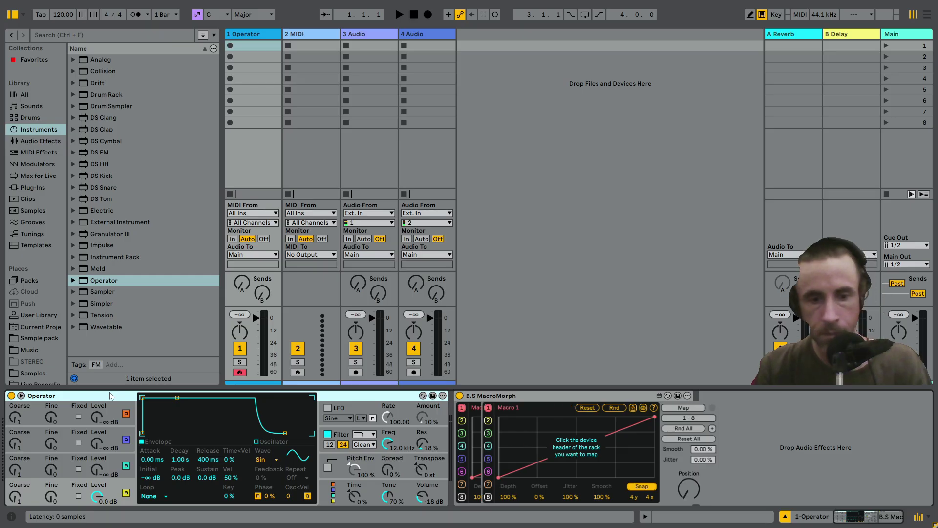
key("ctrl+g")
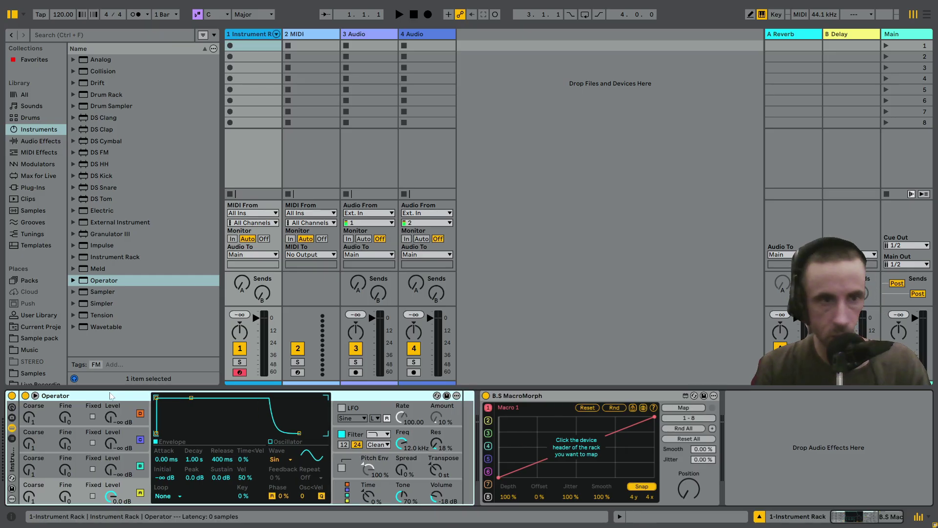
left_click(12, 413)
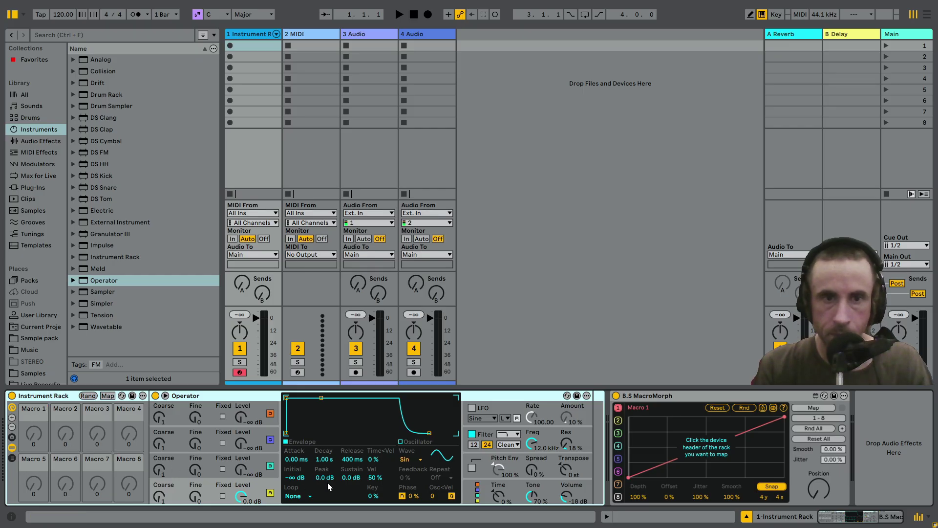
Map Operator's envelope Attack to Macro 1 and raise that macro to 0.91 ms
right_click(293, 459)
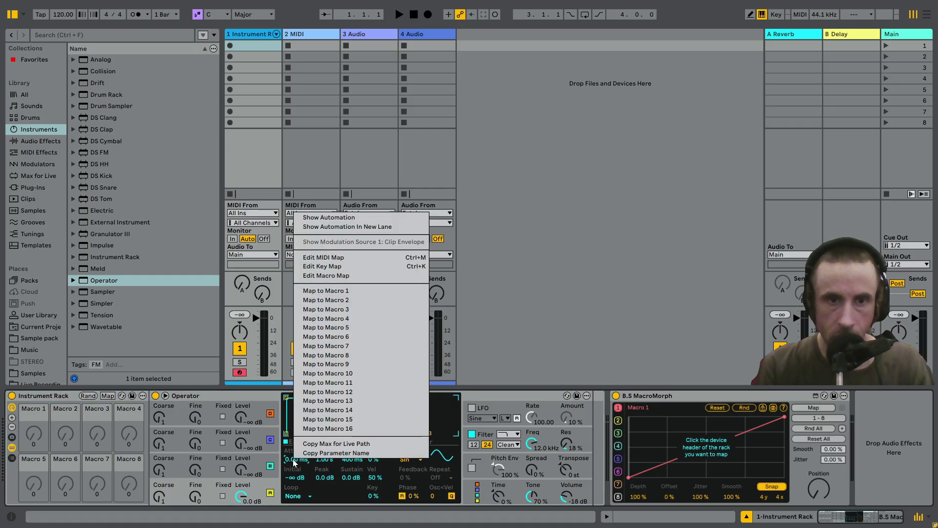
left_click(309, 291)
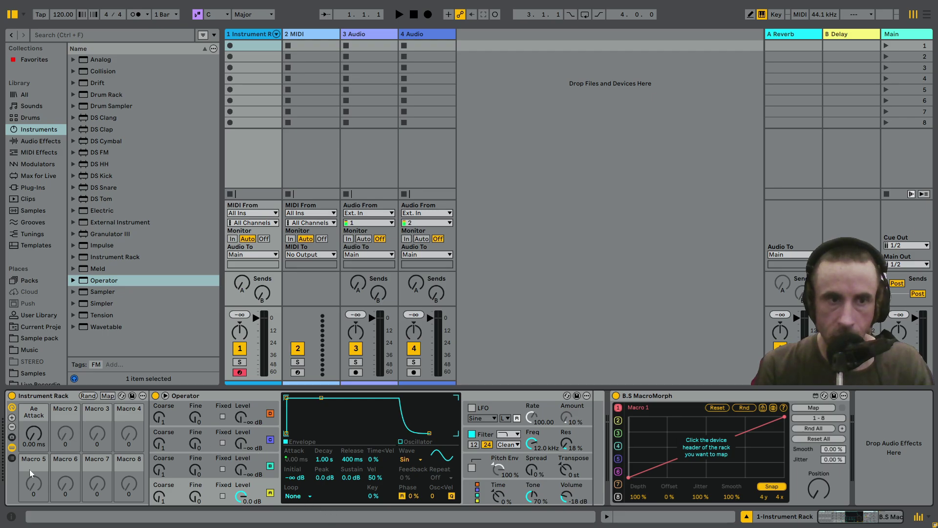
left_click_drag(33, 433, 33, 429)
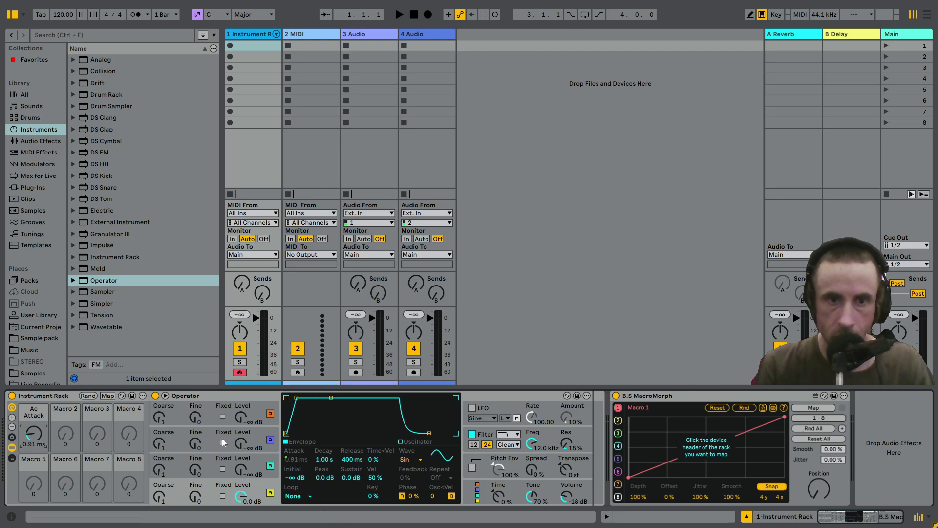
Lower Operator's envelope Sustain to -16 dB and map the envelope Decay to Macro 2
left_click_drag(351, 478, 324, 485)
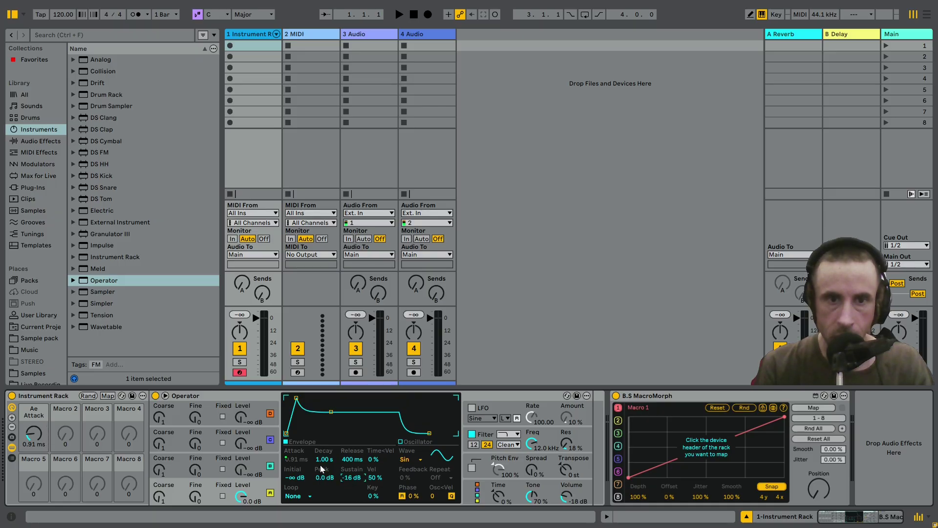
right_click(321, 465)
left_click(356, 295)
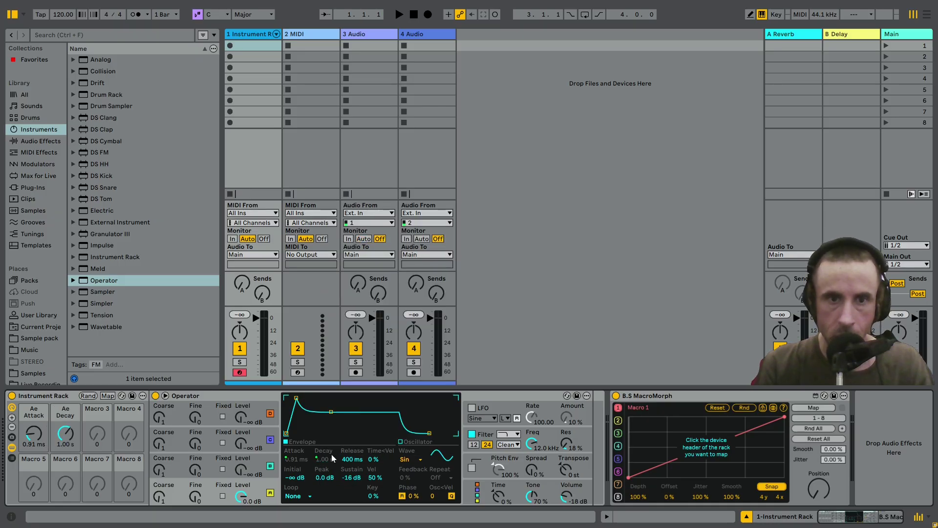
Map Operator's envelope Release to Macro 3 and raise that macro to 2.05 s
right_click(354, 460)
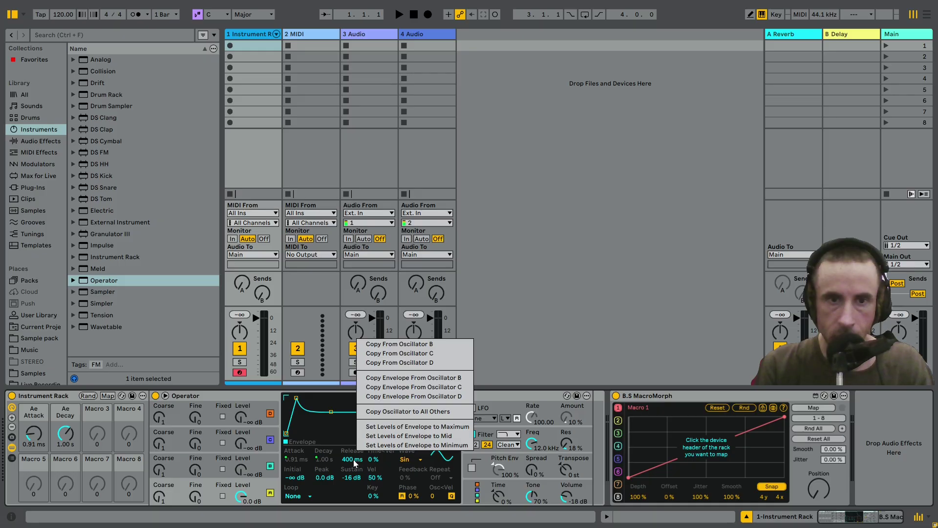
right_click(354, 459)
left_click(394, 310)
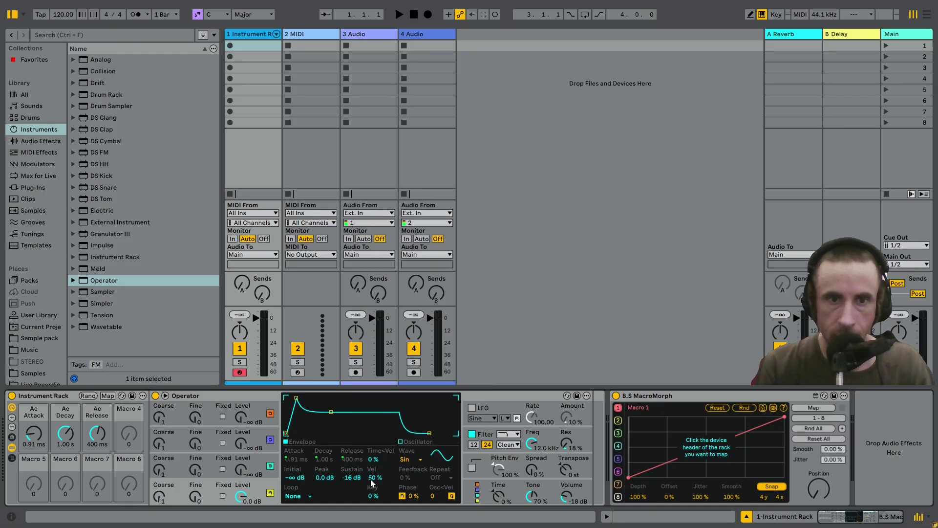
left_click_drag(97, 433, 96, 415)
Map B.S MacroMorph to the Instrument Rack so that it controls the rack's macros
left_click(659, 397)
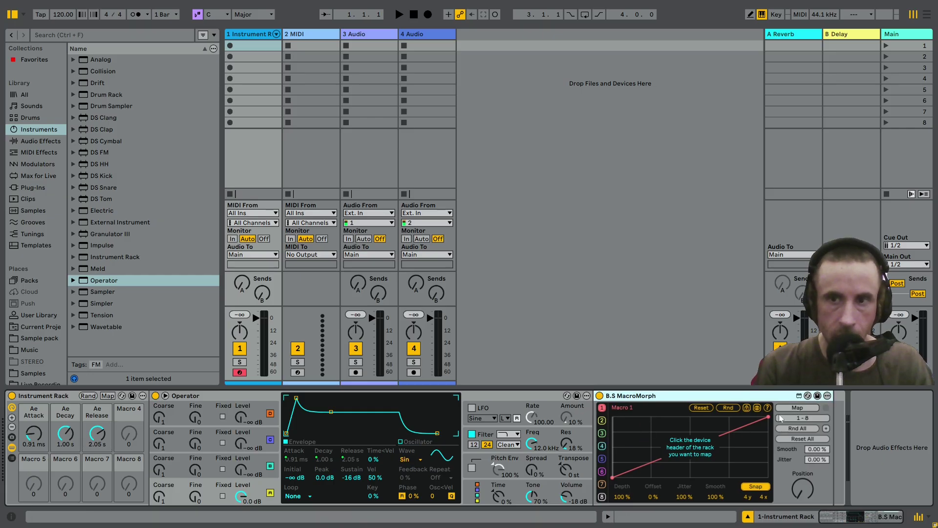
left_click(797, 407)
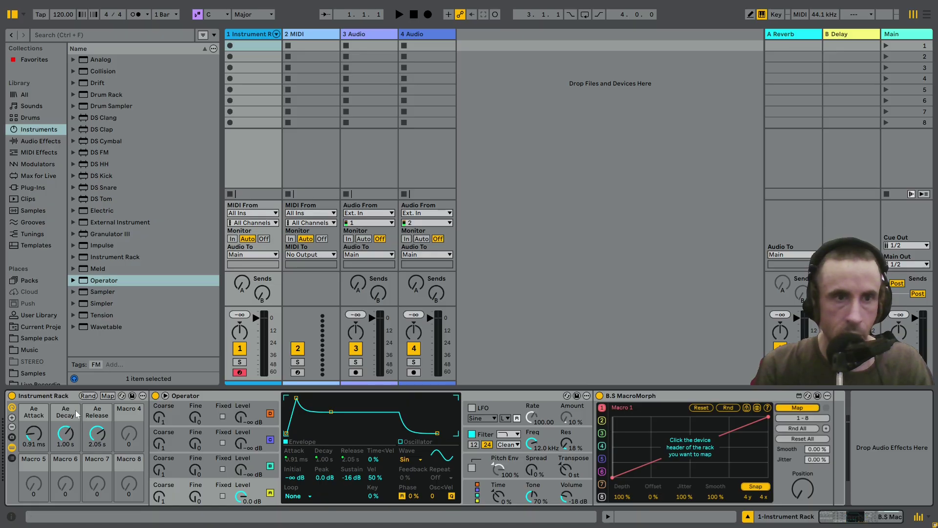
left_click(59, 397)
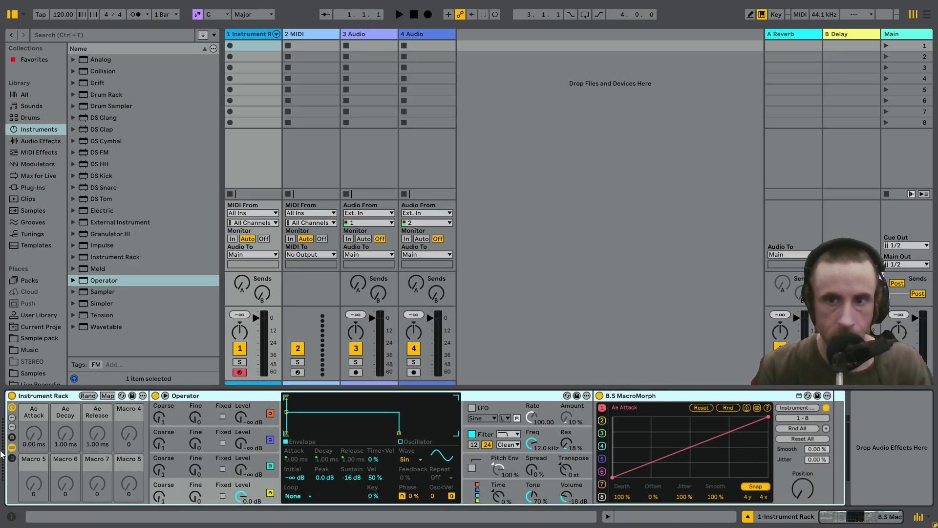
Randomize all MacroMorph curves and display the Ae Decay and Ae Release curves in turn
left_click(793, 429)
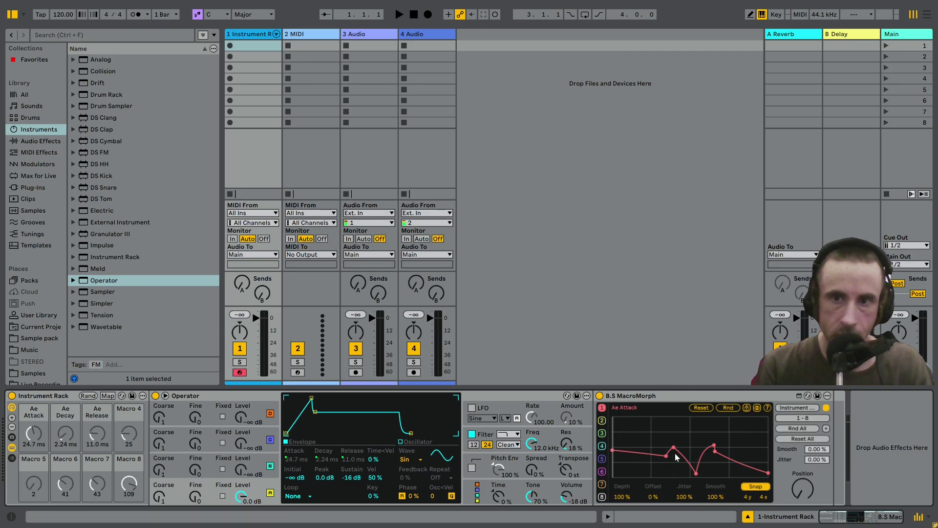
left_click(602, 420)
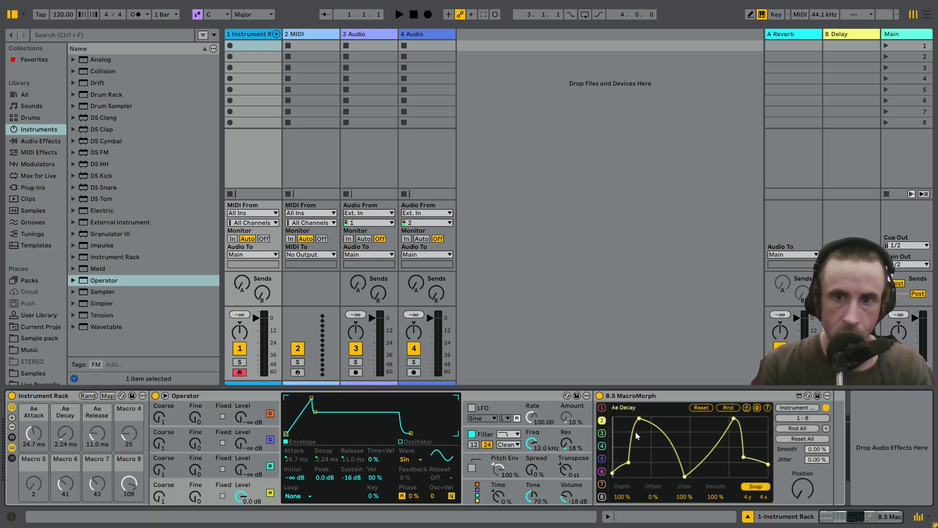
left_click(602, 433)
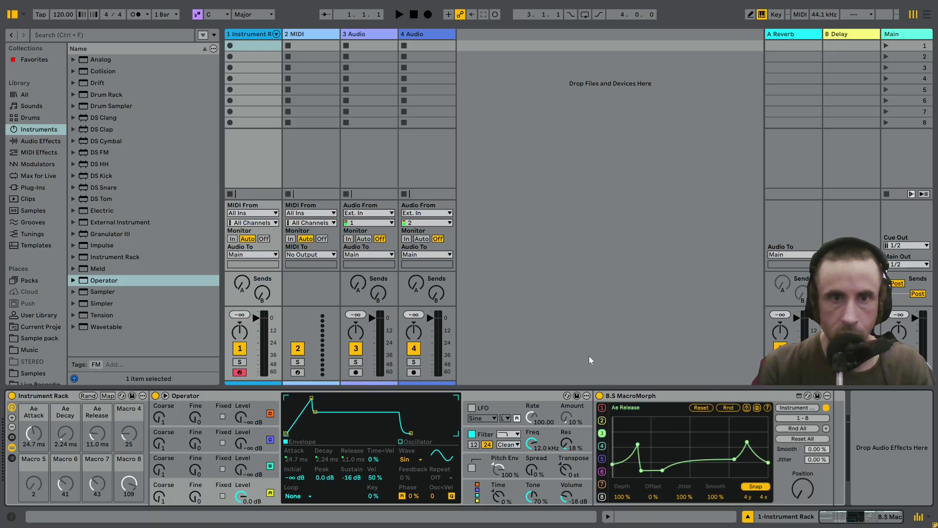
Create a one-bar MIDI clip on the first track with 1/16 notes A#1 at 1 and 1.1.4, B1 at 1.2.3, and A1 at 1.3 and 1.4
double_click(242, 45)
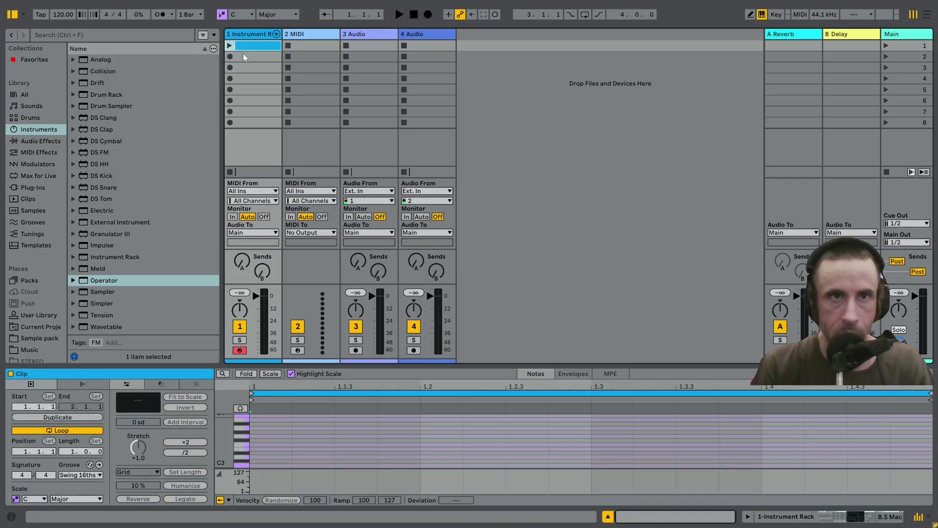
left_click_drag(312, 366, 308, 193)
double_click(188, 347)
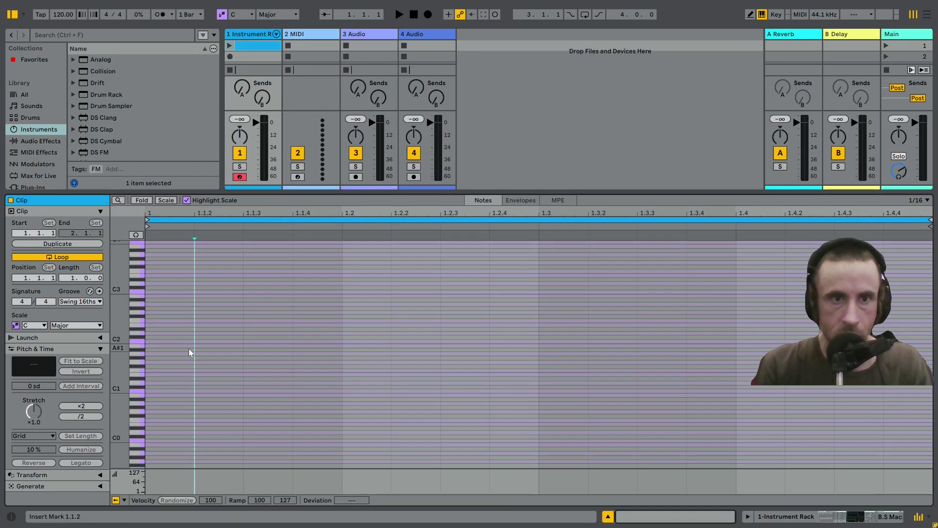
double_click(300, 350)
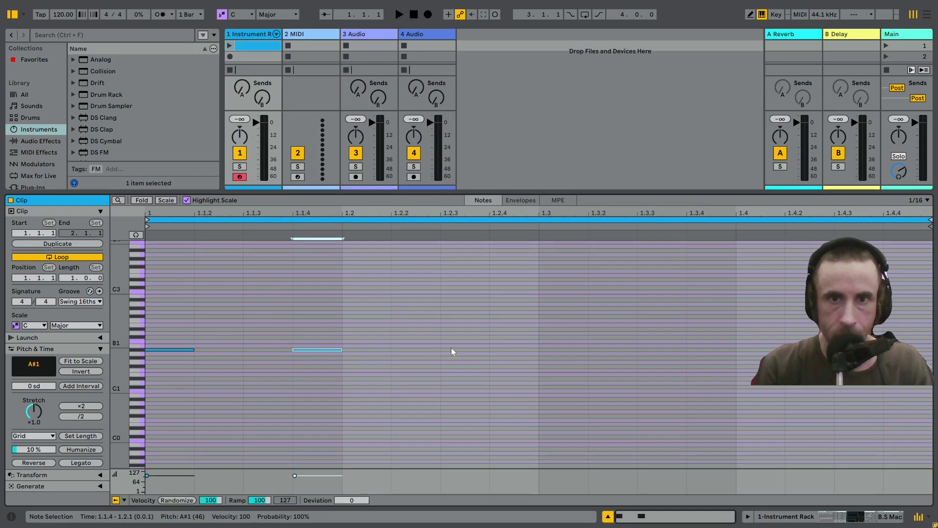
double_click(450, 346)
double_click(579, 353)
double_click(739, 354)
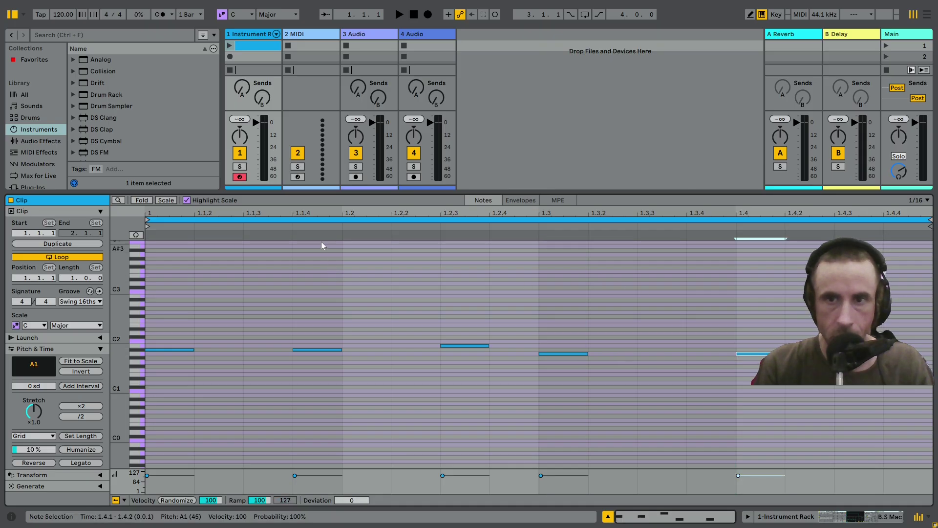
Play the clip and sweep MacroMorph's Position to hear the macros morph, returning Position to its minimum
left_click(230, 46)
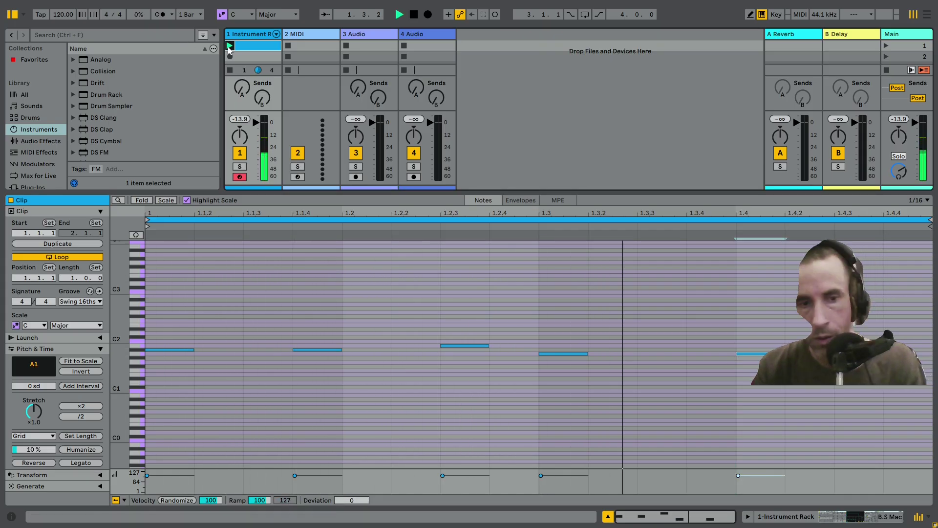
key("shift+Tab")
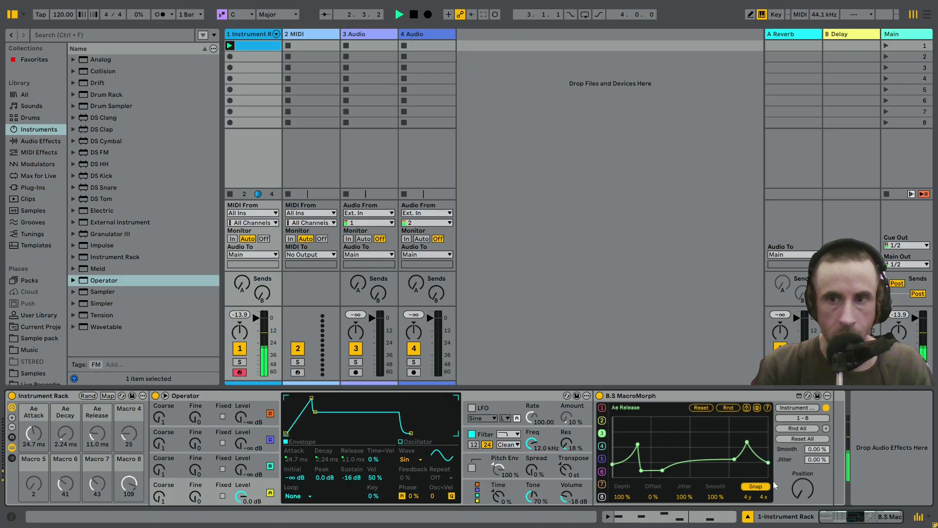
mouse_move(802, 499)
left_mouse_down()
mouse_move(803, 459)
mouse_move(802, 494)
left_mouse_up()
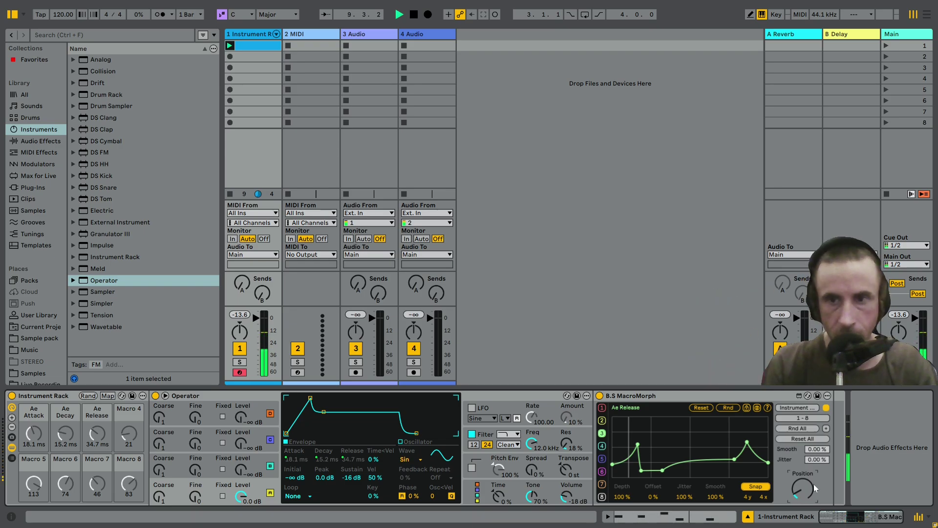
mouse_move(809, 493)
left_mouse_down()
mouse_move(809, 452)
mouse_move(806, 493)
left_mouse_up()
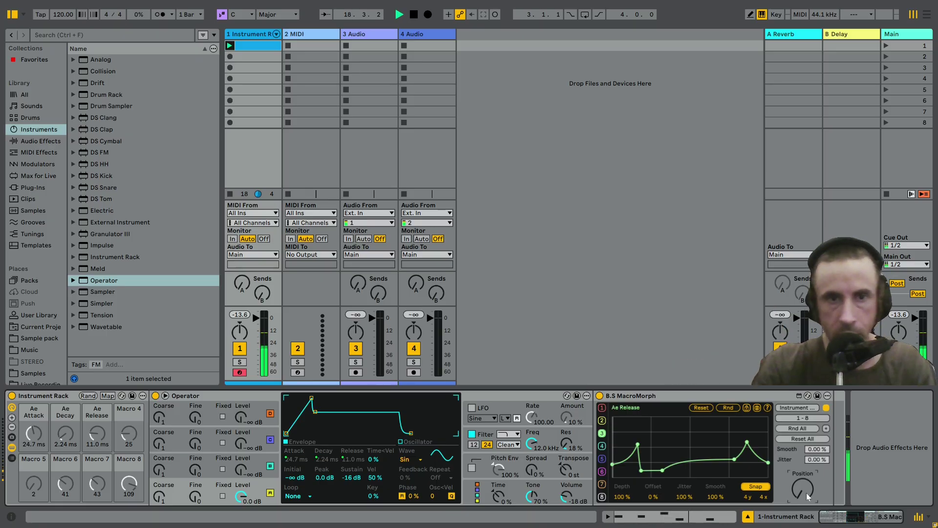
mouse_move(803, 489)
left_mouse_down()
mouse_move(802, 467)
mouse_move(802, 493)
left_mouse_up()
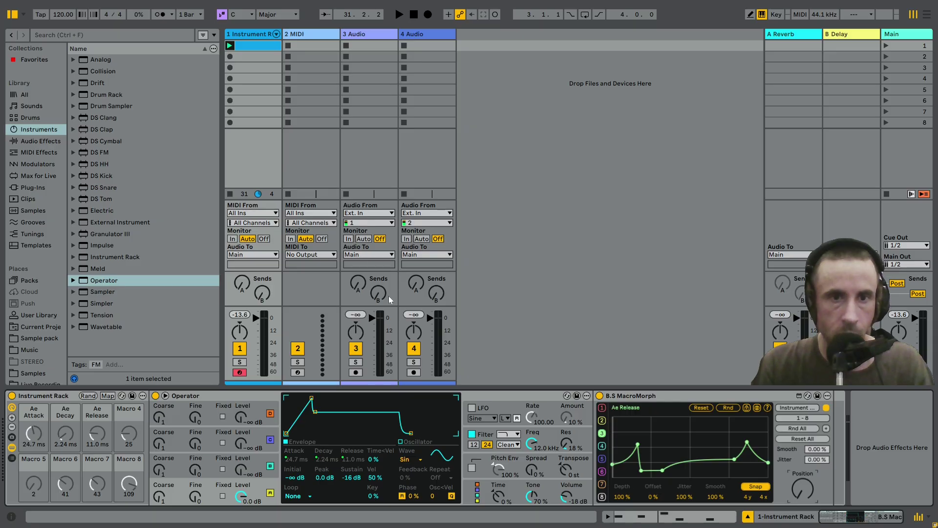
Change Operator's oscillator waveform to Saw D
left_click(422, 459)
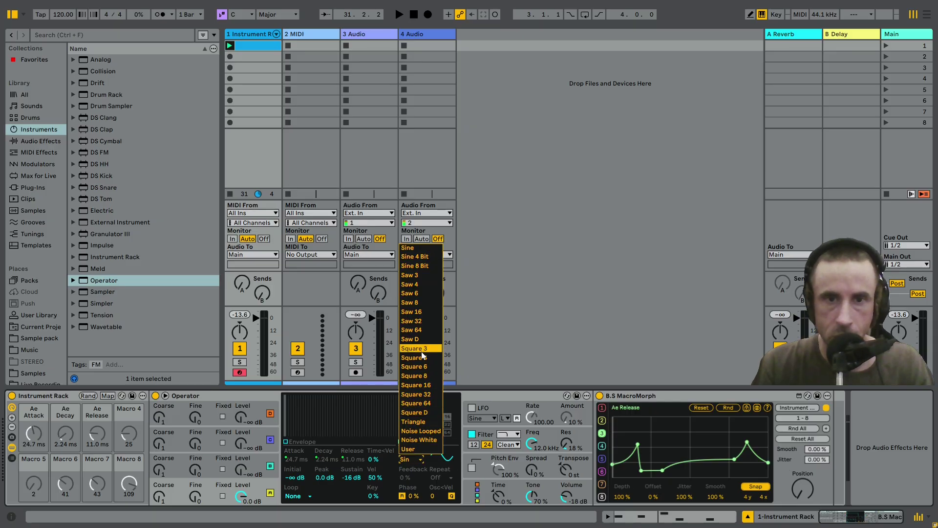
left_click(420, 339)
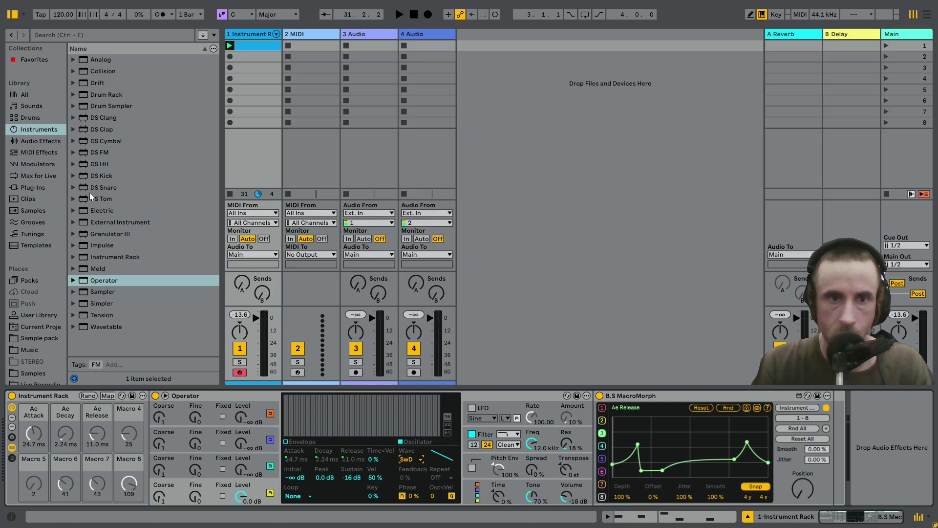
Add a Chord MIDI effect before the Instrument Rack and load its Minor Triad preset
left_click(34, 153)
double_click(105, 84)
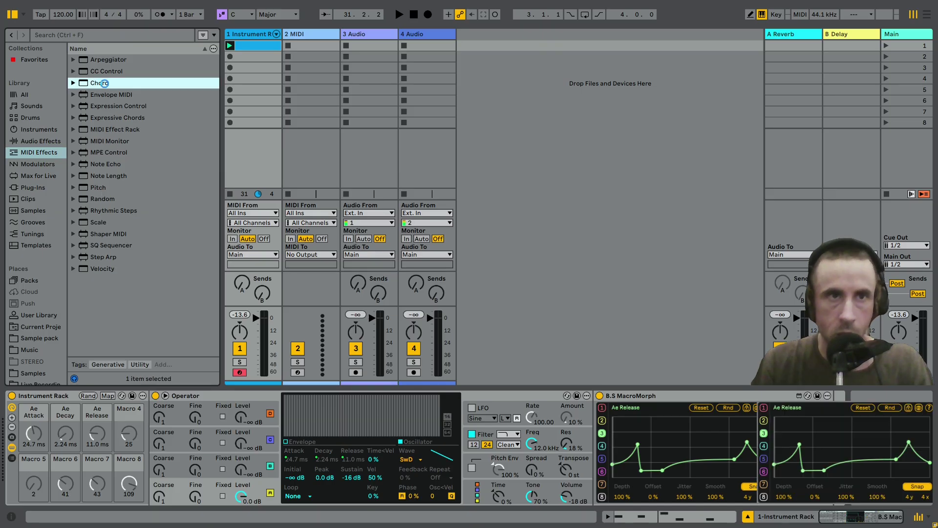
left_click(137, 395)
scroll(147, 177, "down", 3)
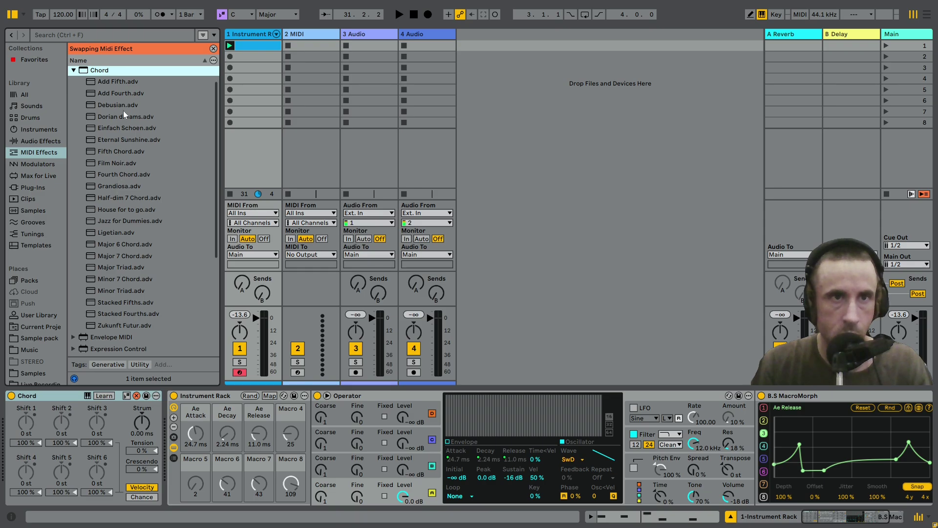
double_click(129, 293)
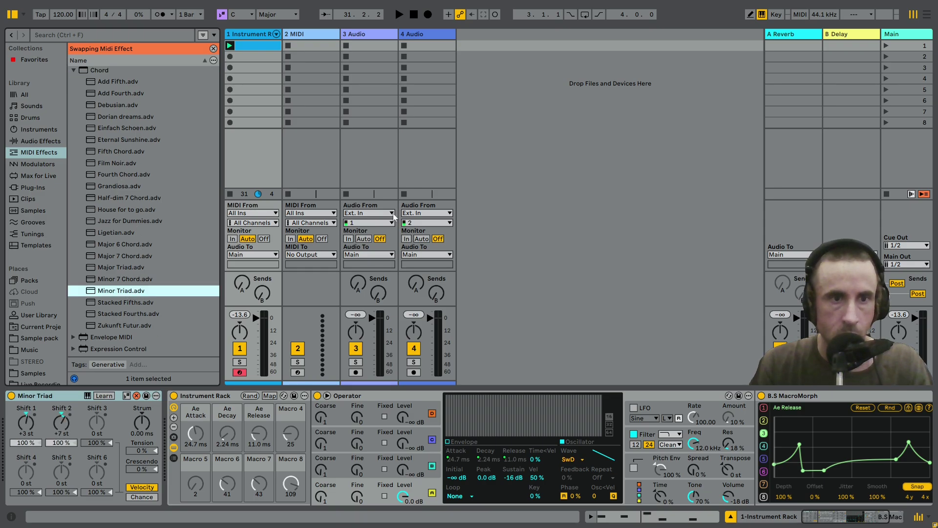
In the first track's MIDI clip, lengthen the first note to about one and a half sixteenths and lower it to A1
double_click(265, 48)
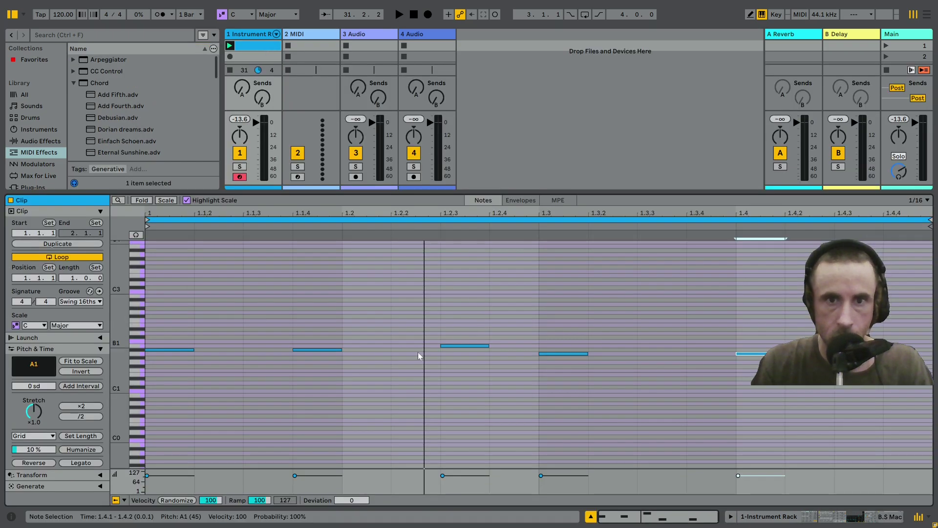
left_click(176, 375)
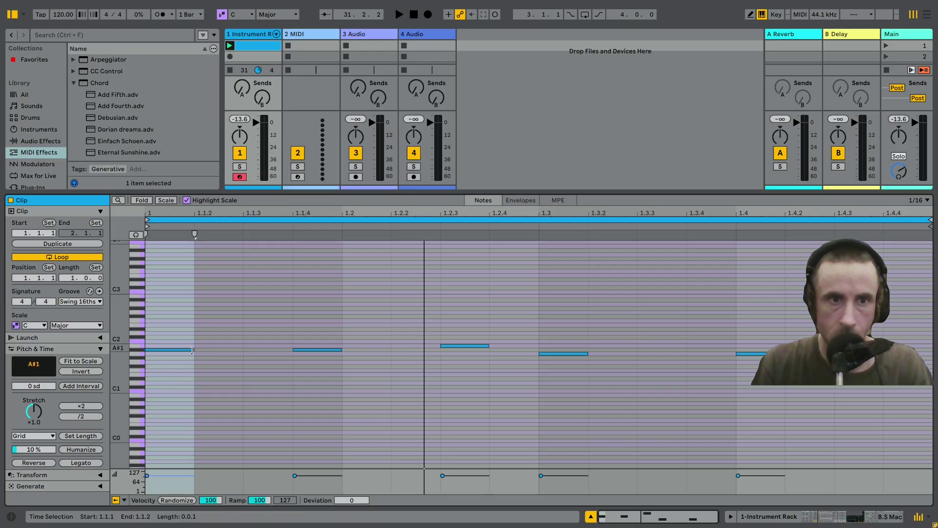
left_click_drag(192, 350, 223, 350)
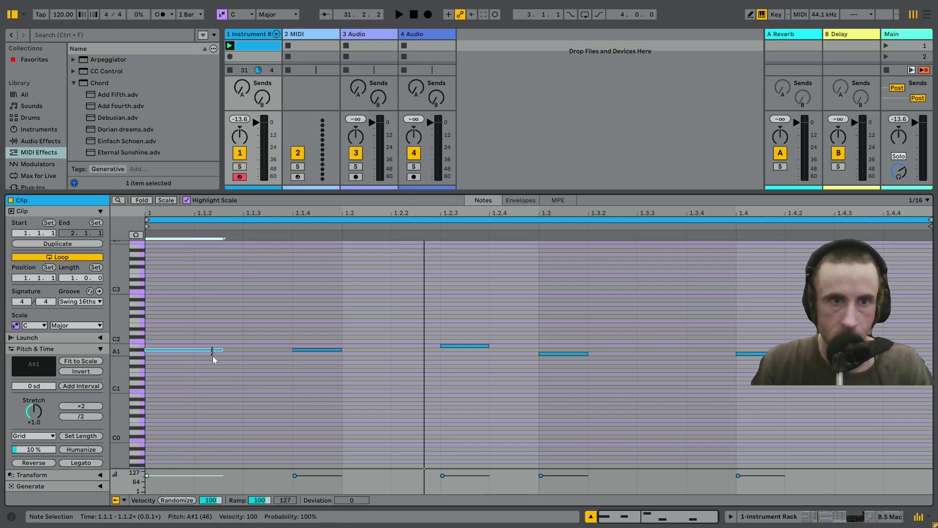
scroll(171, 349, "up", 3)
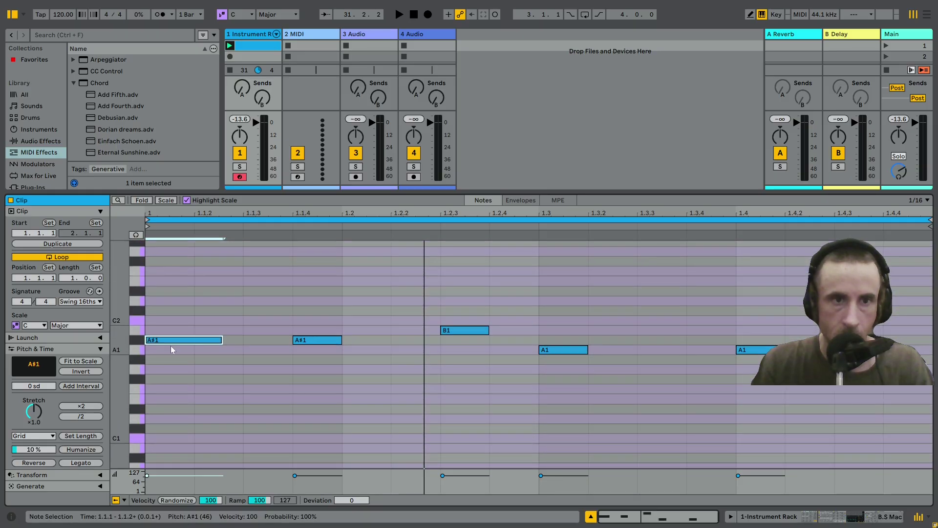
mouse_move(172, 341)
left_mouse_down()
mouse_move(180, 368)
mouse_move(180, 352)
left_mouse_up()
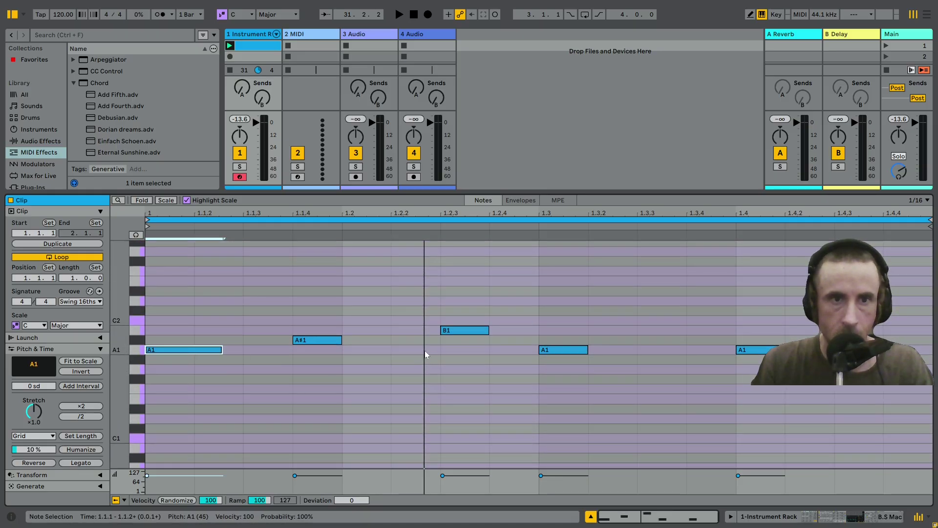
Lower the B1 note at 1.2.3 to A1 and extend its end past 1.2.4
left_click_drag(469, 330, 467, 352)
key("shift+Right")
key("shift+Right")
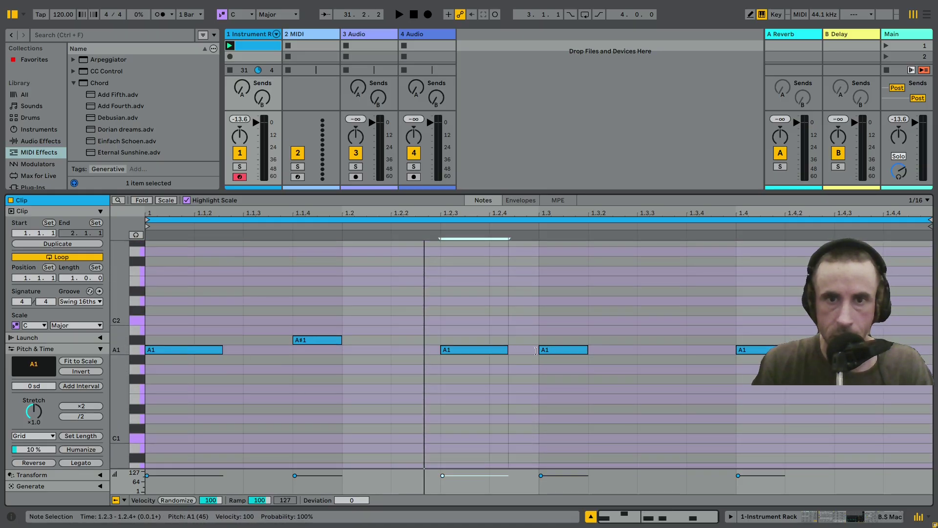
Delete the notes at 1.1.4 and 1.4, and extend the 1.2.3 note to 1.3.3 with velocity 39
double_click(332, 341)
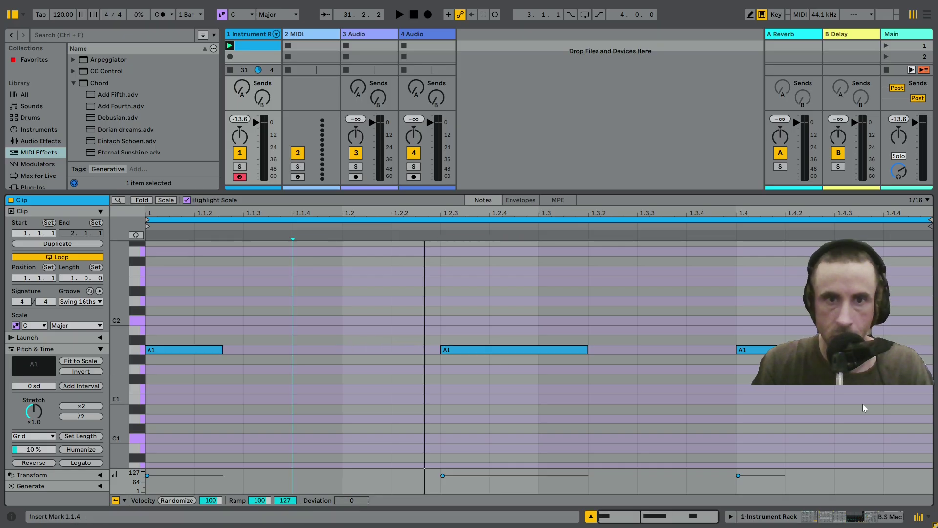
double_click(759, 350)
left_click_drag(589, 350, 637, 350)
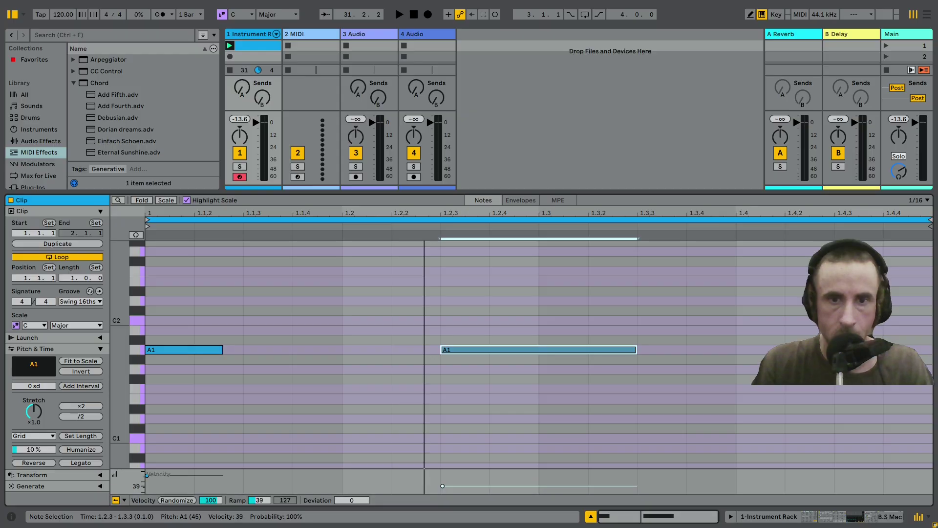
key("shift+Tab")
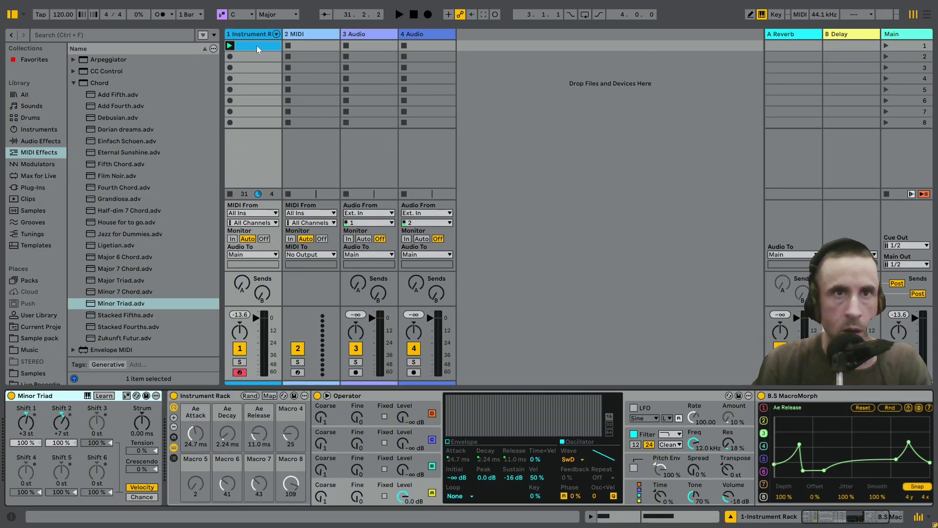
Play the clip, lower Operator's global volume to -24 dB, and stop playback
key("space")
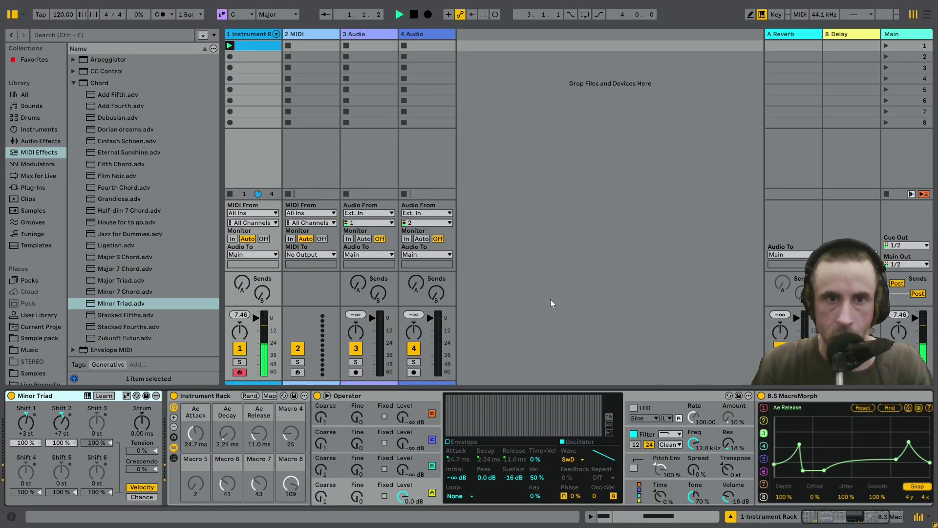
left_click(732, 494)
left_click_drag(728, 496, 728, 504)
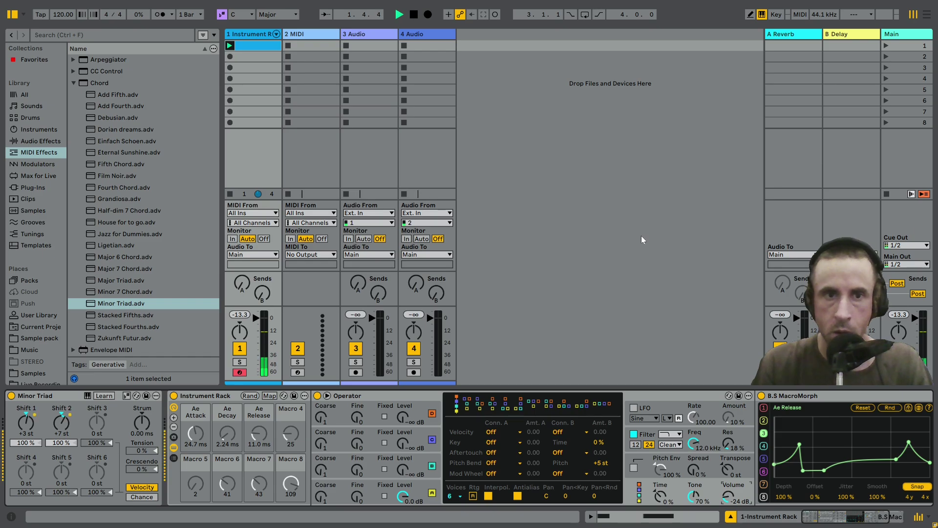
key("space")
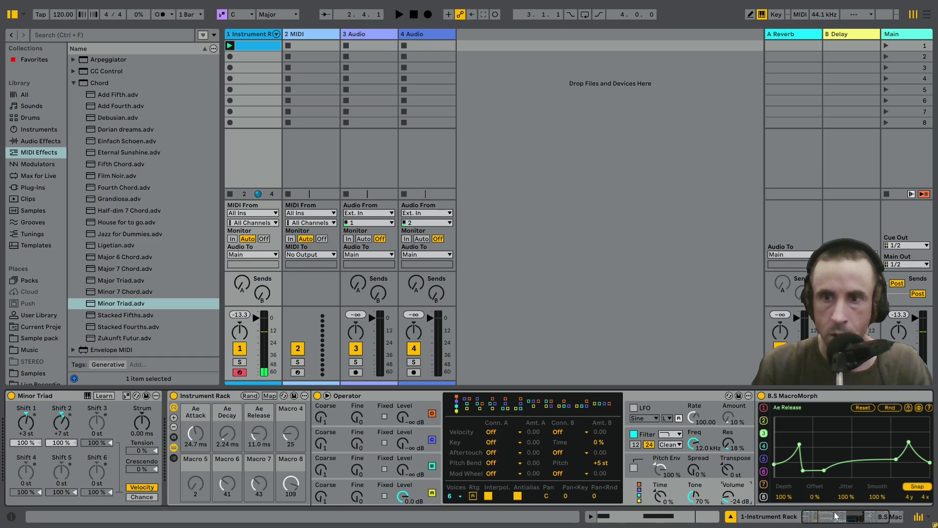
Set Operator's filter frequency to 219 Hz and its filter envelope to an amount of 64% with a 1.37 s decay
left_click_drag(840, 522, 846, 512)
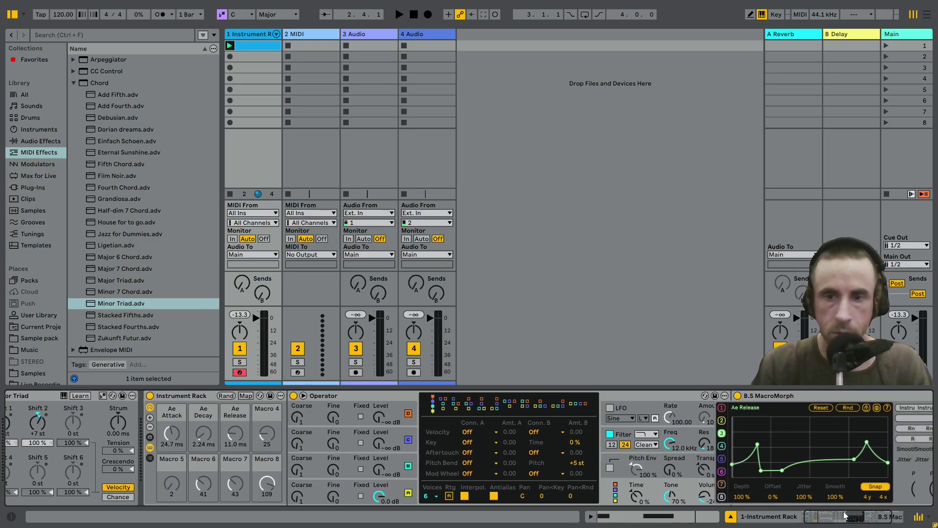
left_click_drag(558, 452, 559, 484)
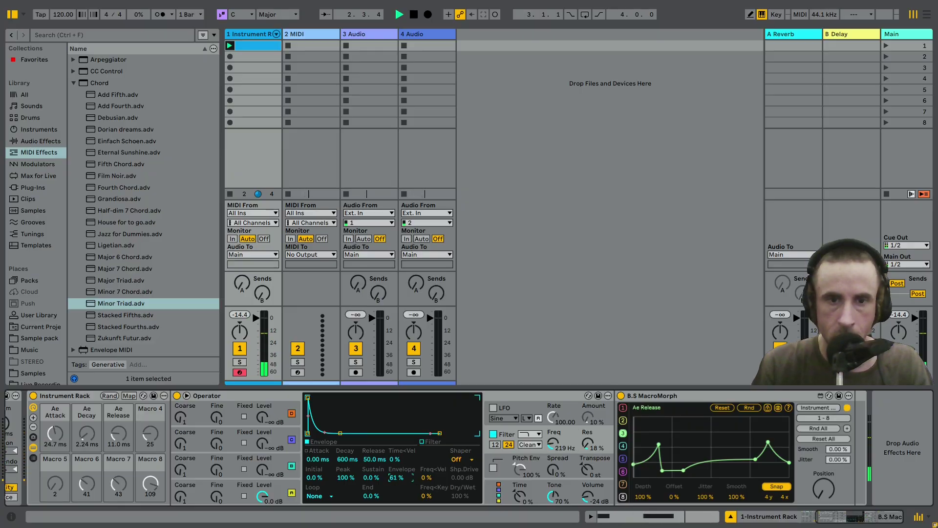
left_click_drag(346, 459, 346, 450)
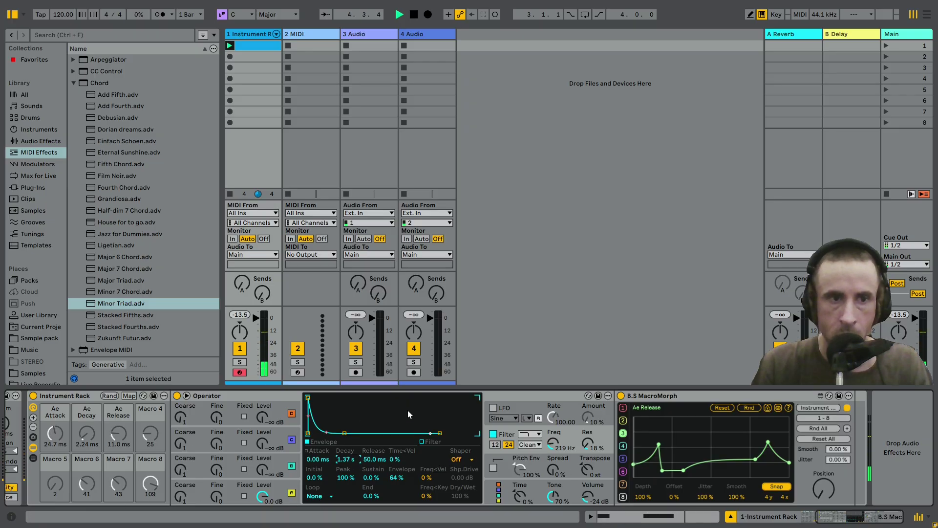
Map the filter envelope decay to Macro 4, then play the clip while raising MacroMorph's Position to about halfway
right_click(349, 464)
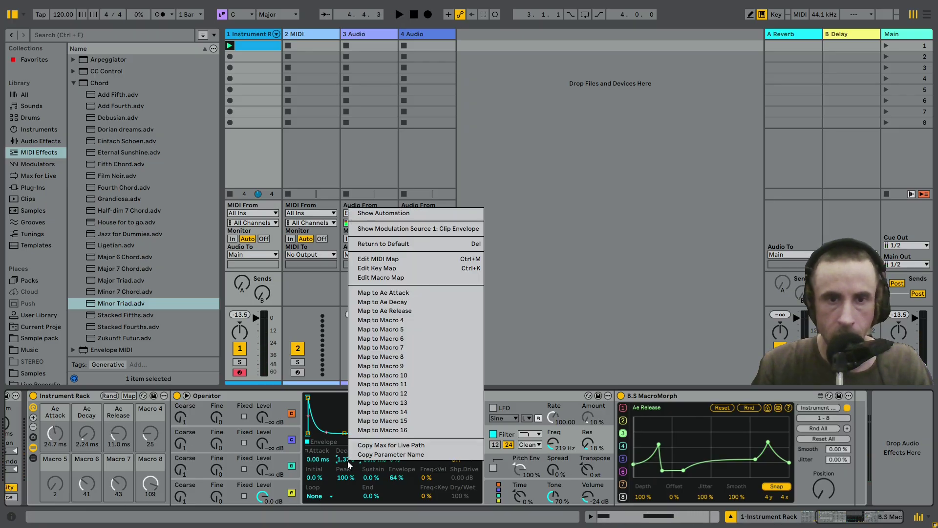
left_click(381, 320)
key("space")
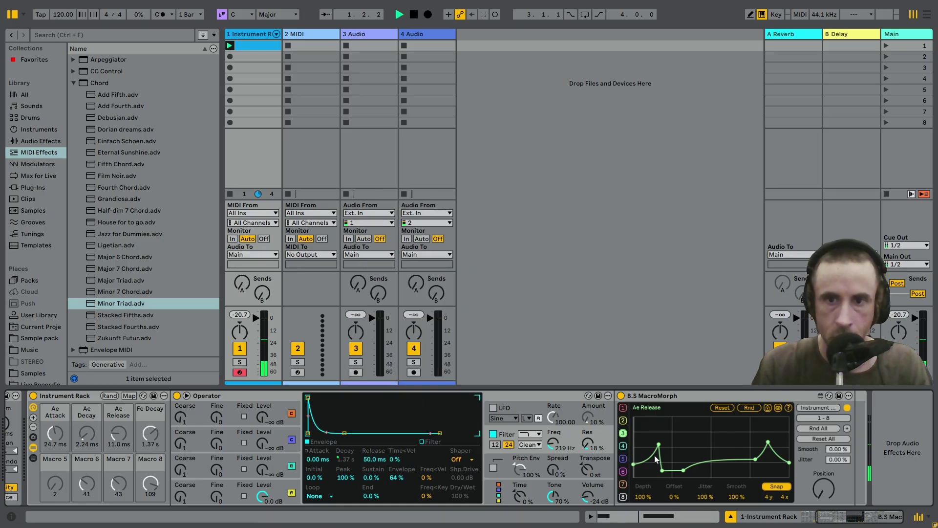
mouse_move(821, 500)
left_mouse_down()
mouse_move(821, 457)
mouse_move(821, 494)
mouse_move(821, 476)
left_mouse_up()
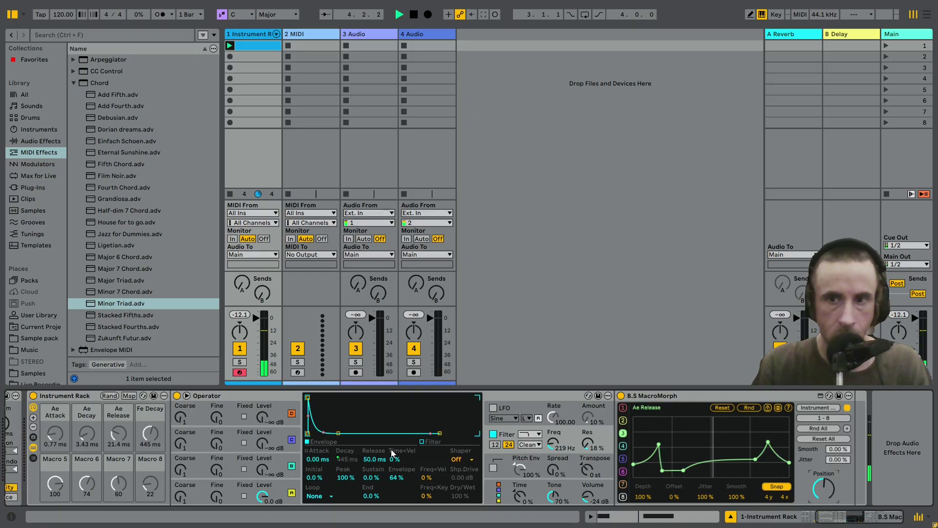
Set the macro mapping minimums to 447 ms for Ae Decay and 687 ms for Fe Decay
left_click(130, 395)
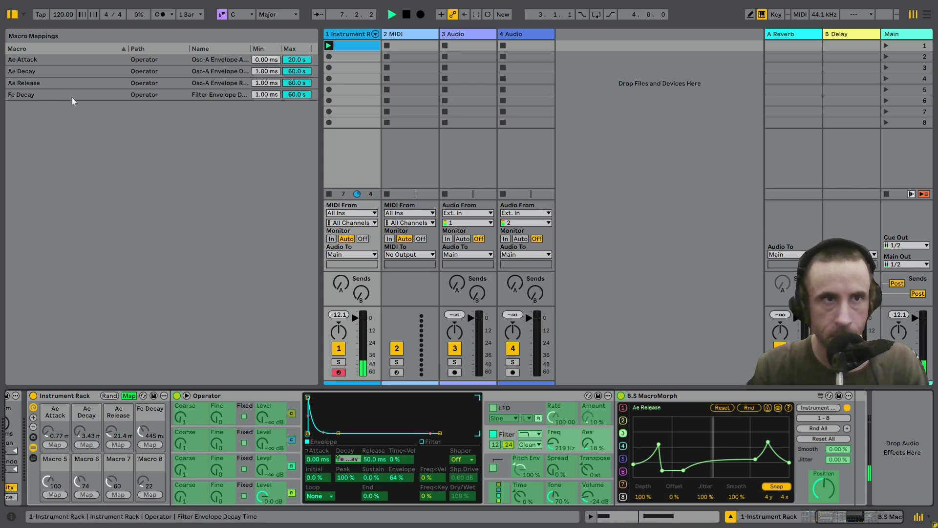
left_click_drag(268, 96, 268, 87)
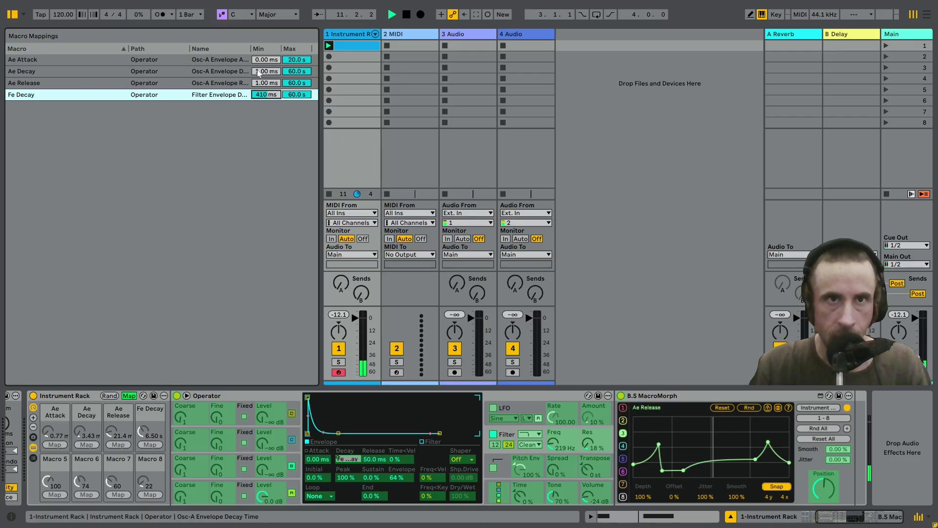
left_click_drag(259, 72, 259, 61)
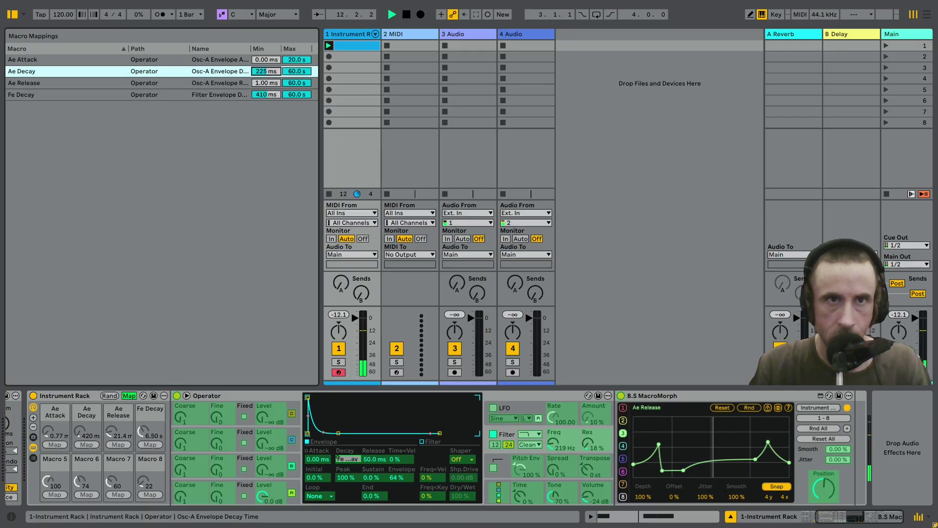
left_click_drag(266, 71, 266, 85)
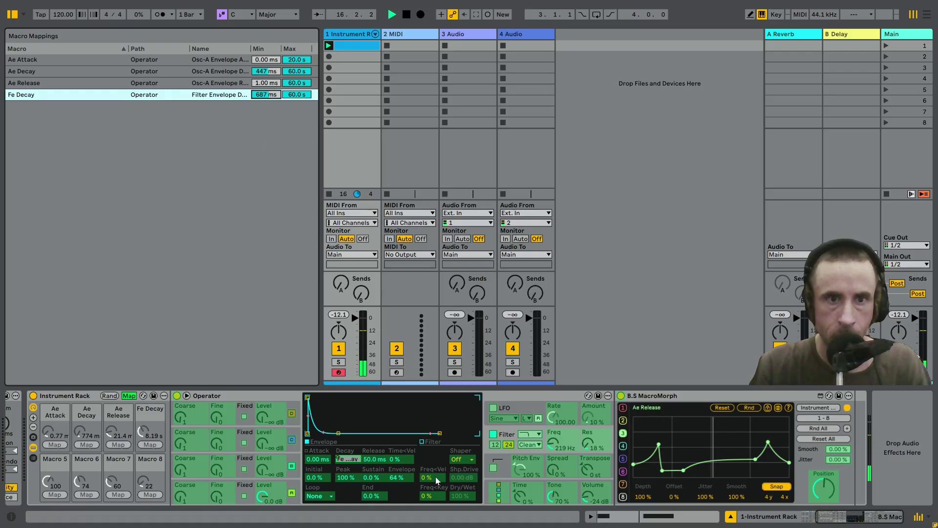
left_click(126, 396)
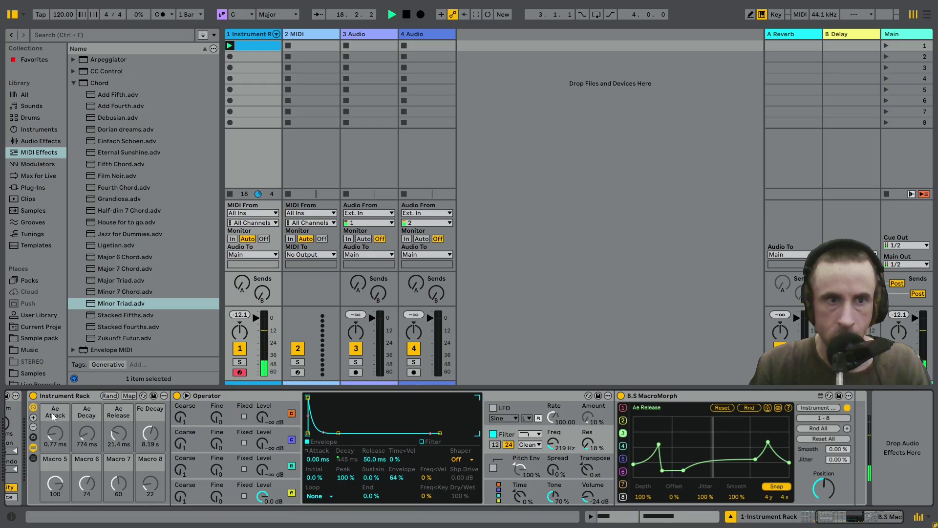
Reduce the Ae Attack macro mapping's maximum to 710 ms and leave macro mapping
left_click(129, 395)
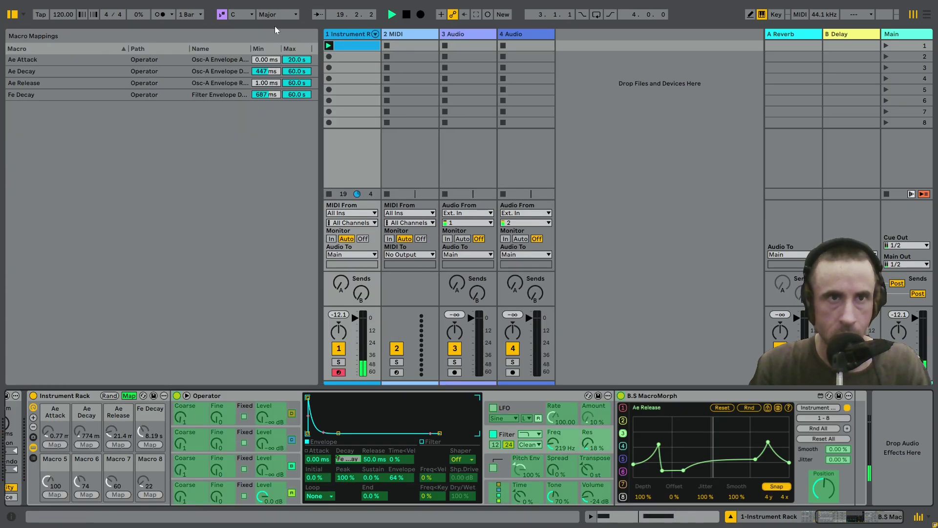
left_click_drag(294, 64, 294, 88)
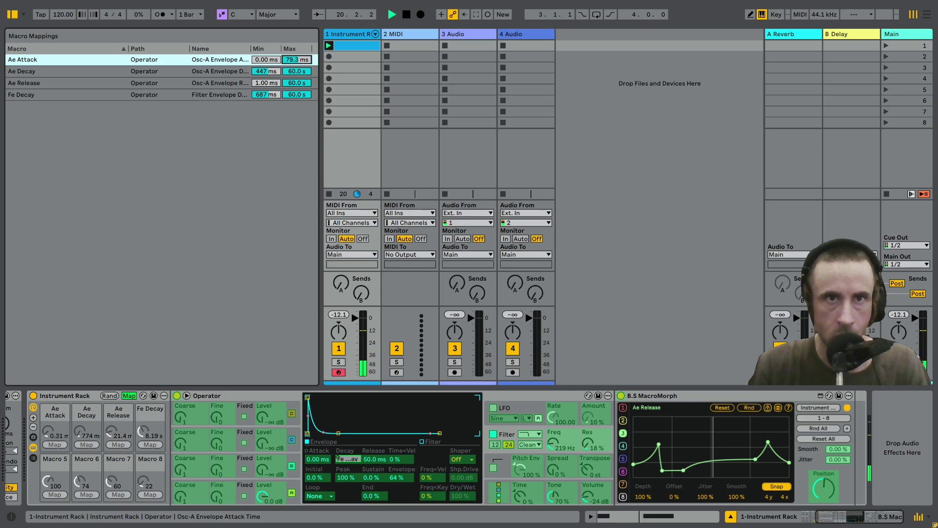
left_click(125, 397)
left_click(109, 395)
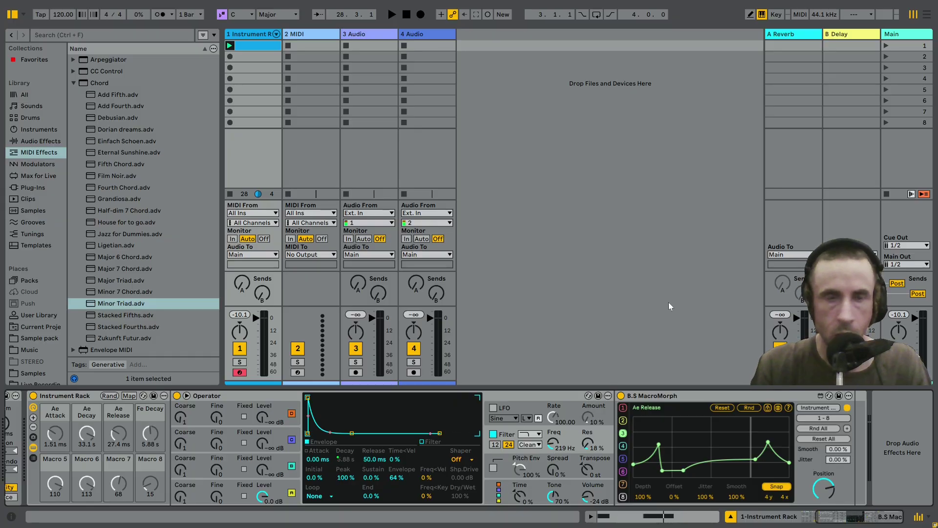
Route Operator's velocity to F Env with an amount of 84.38, and lower the filter frequency to 149 Hz during playback
left_click(486, 500)
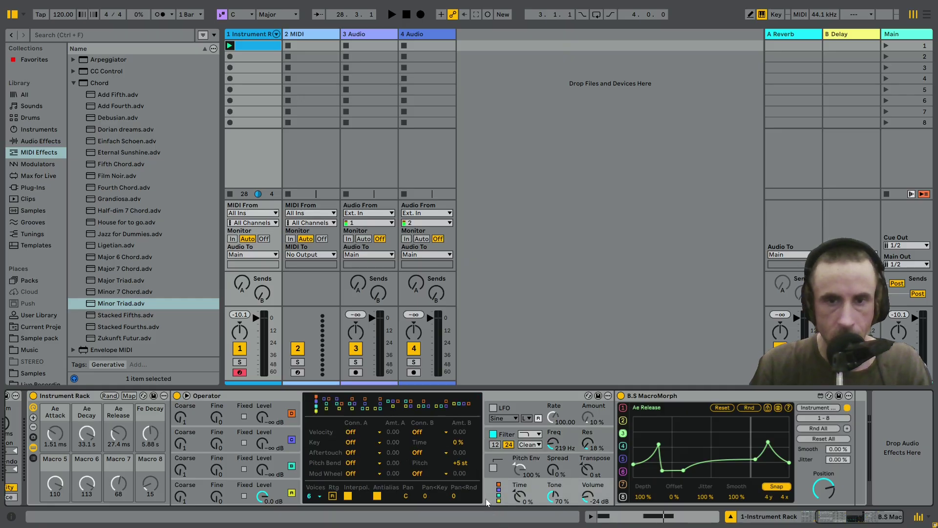
left_click(364, 432)
left_click(369, 350)
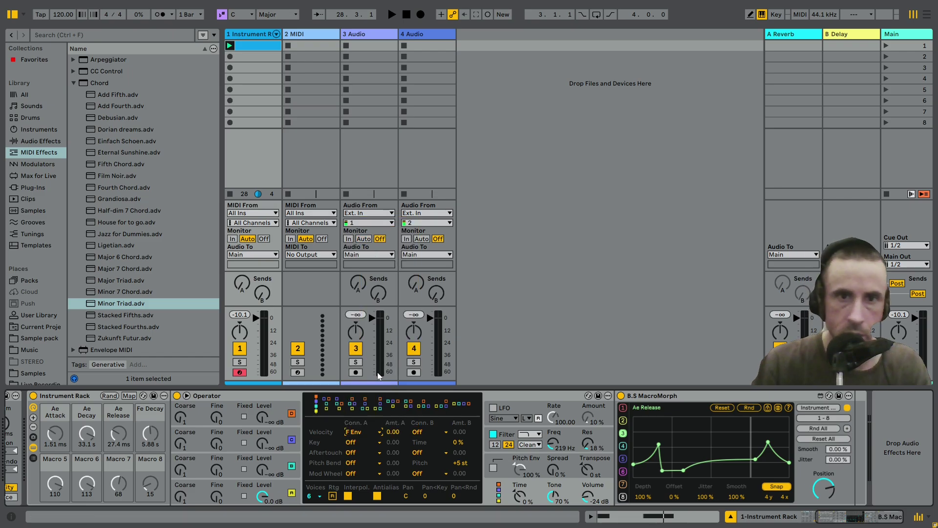
left_click_drag(386, 432, 386, 425)
key("space")
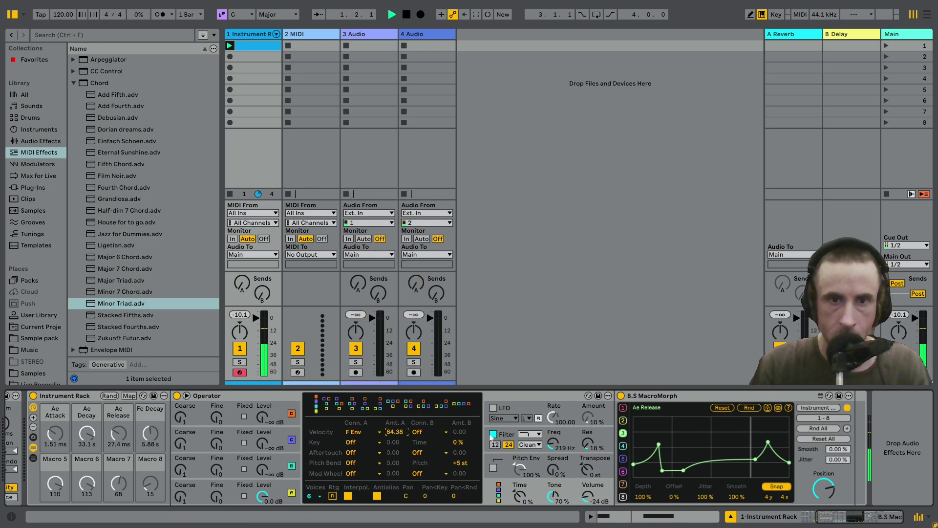
left_click_drag(548, 448, 549, 451)
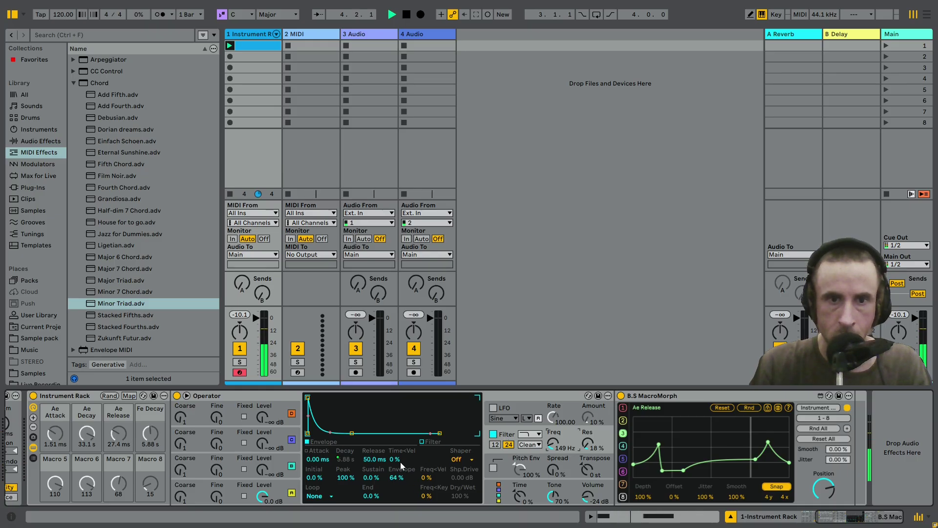
Reduce the Fe Decay macro mapping's maximum to 2.29 s, play the clip to hear it, and leave macro mapping
left_click(129, 396)
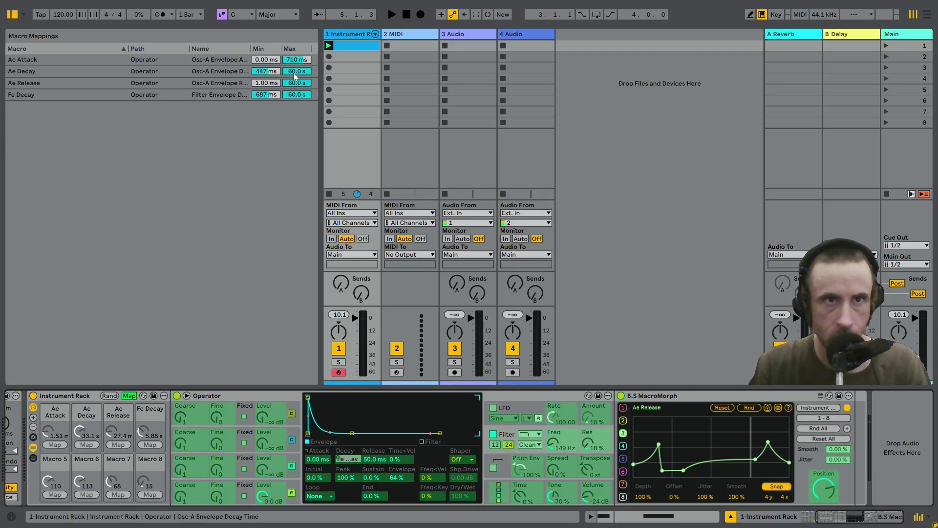
left_click_drag(296, 94, 296, 146)
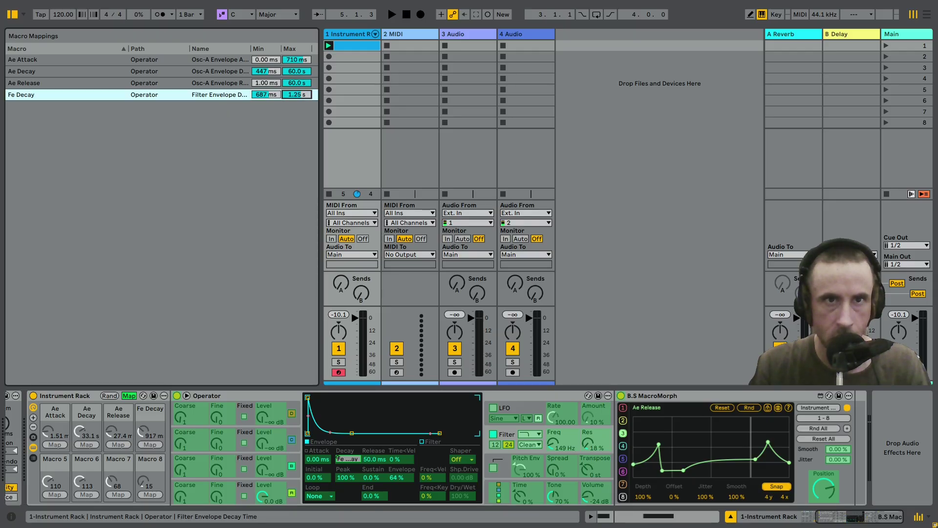
key("space")
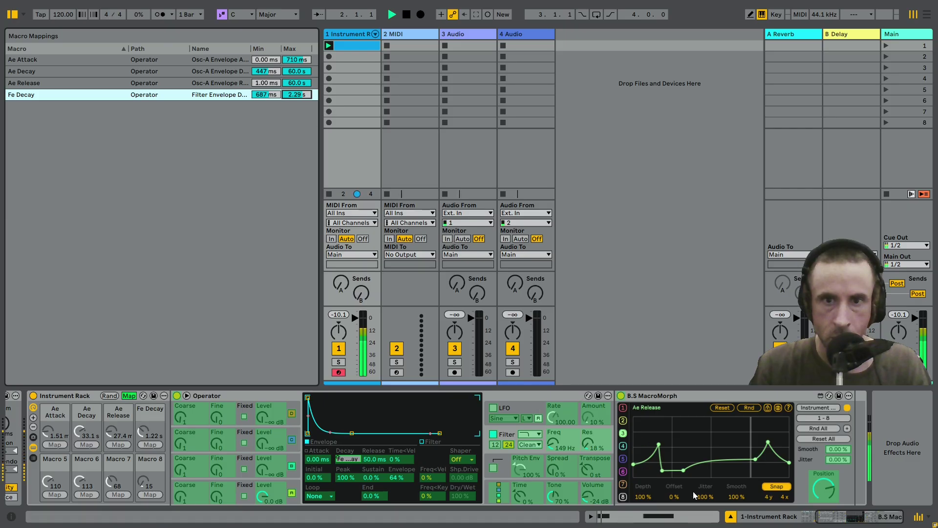
left_click(128, 395)
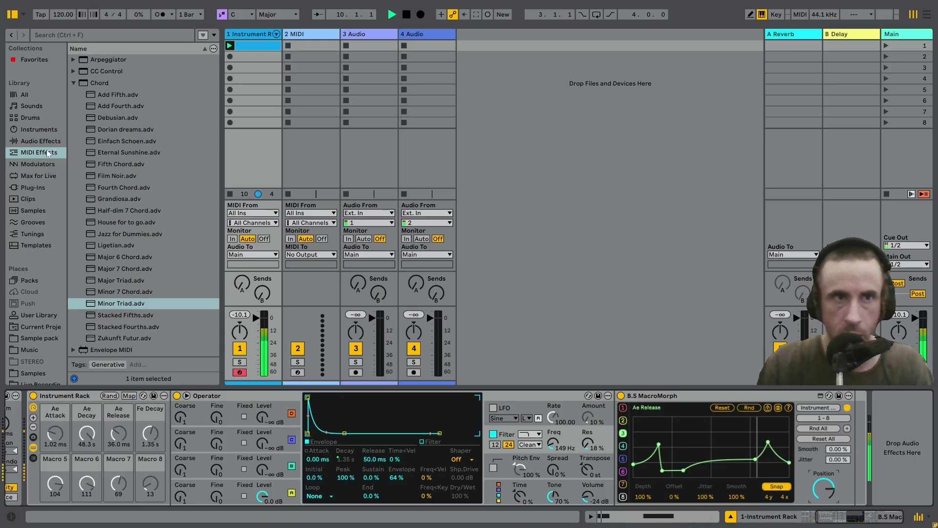
Add an LFO modulator after B.S MacroMorph and map it to MacroMorph's Position control
left_click(74, 83)
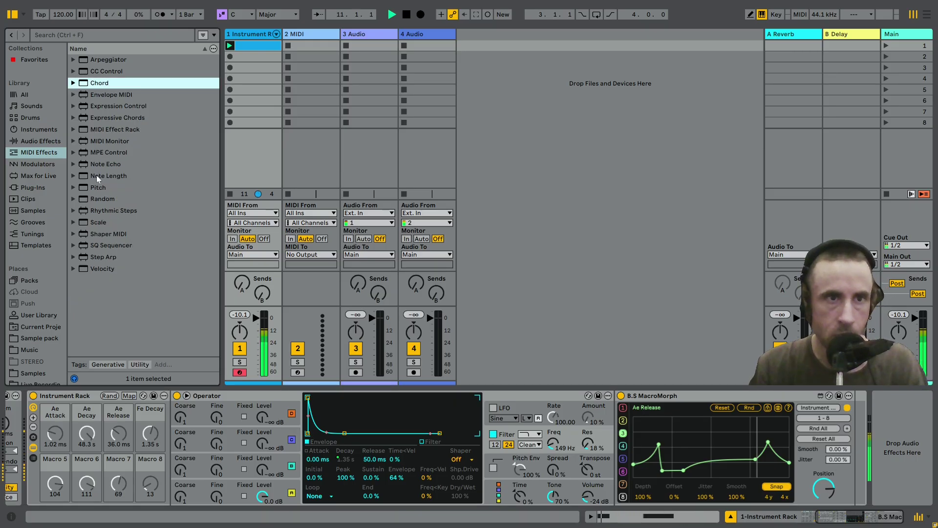
left_click(43, 176)
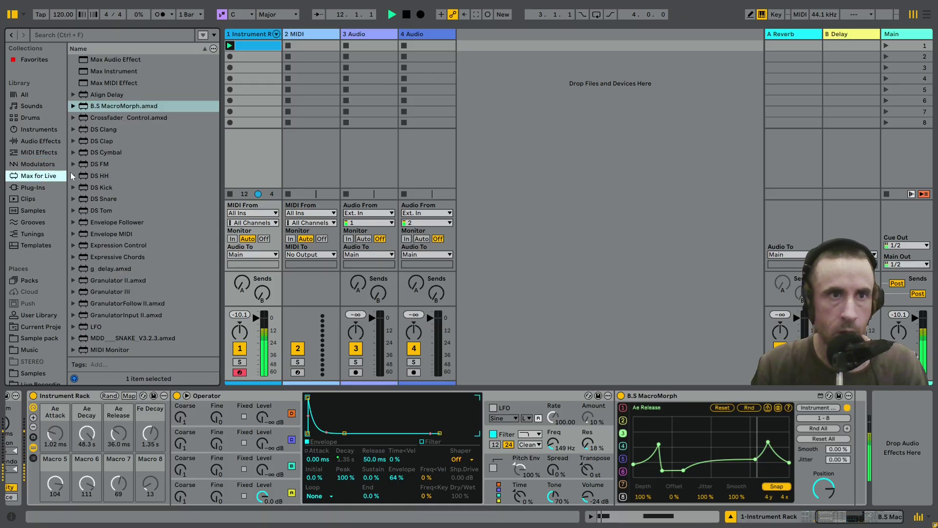
left_click(45, 164)
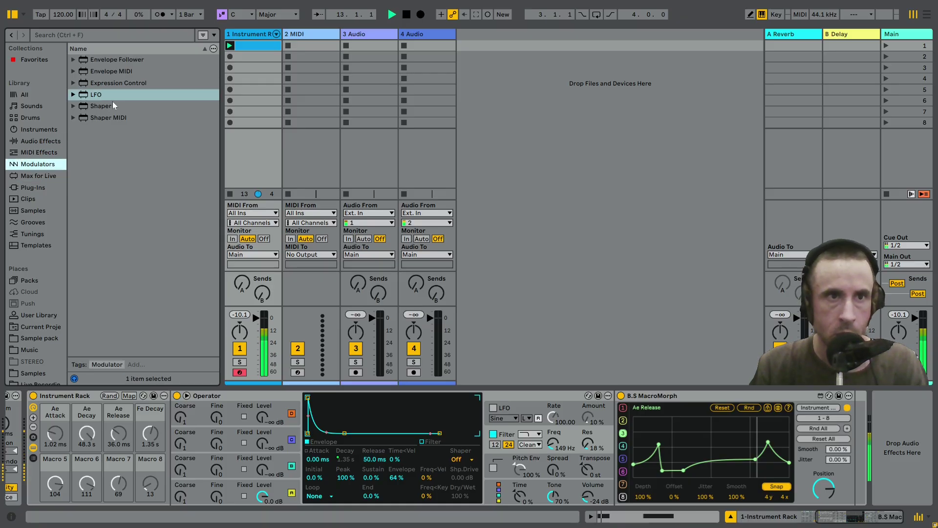
left_click(108, 96)
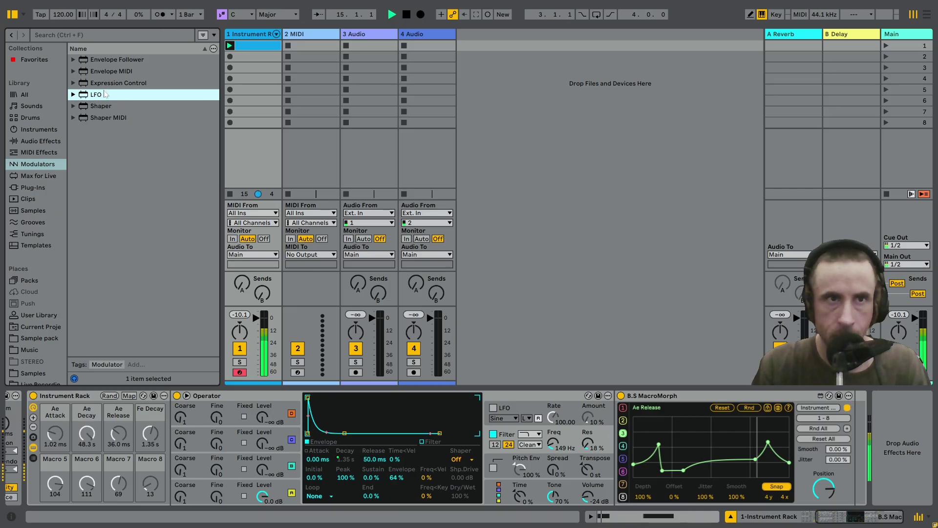
key("Return")
left_click(797, 411)
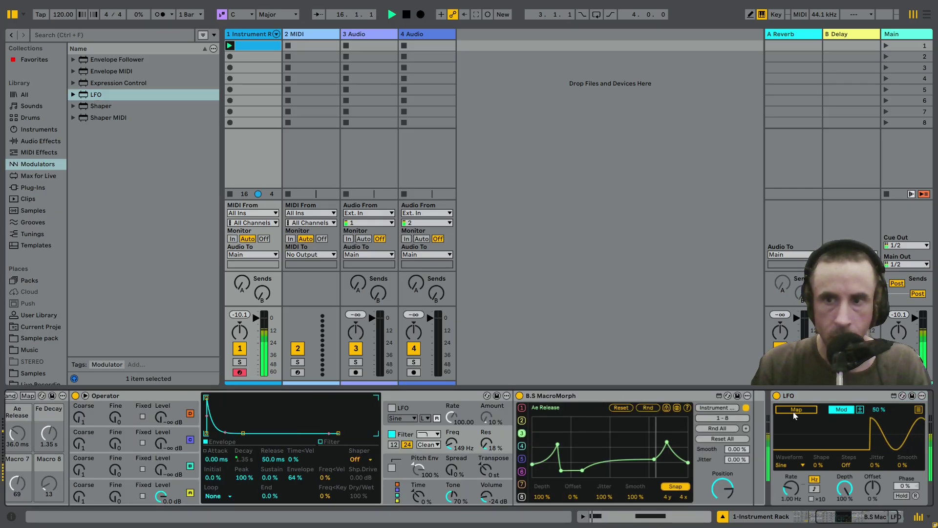
left_click(718, 486)
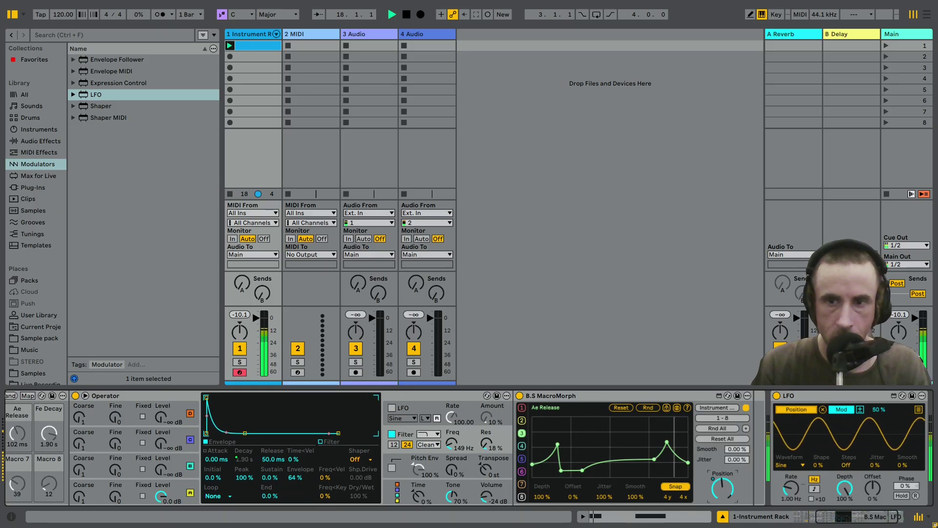
Set the LFO's depth to 82.7 % and switch it to a tempo-synced rate of 3
left_click_drag(845, 488, 845, 498)
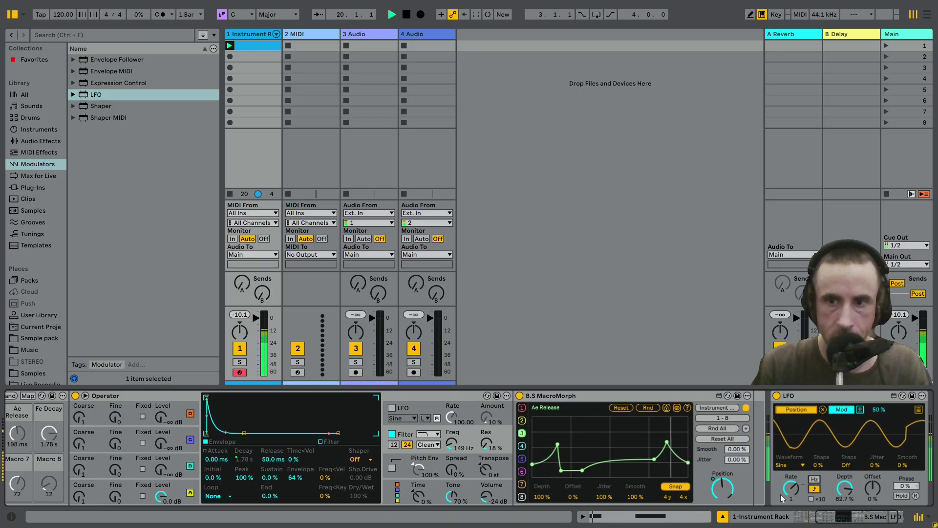
left_click(814, 488)
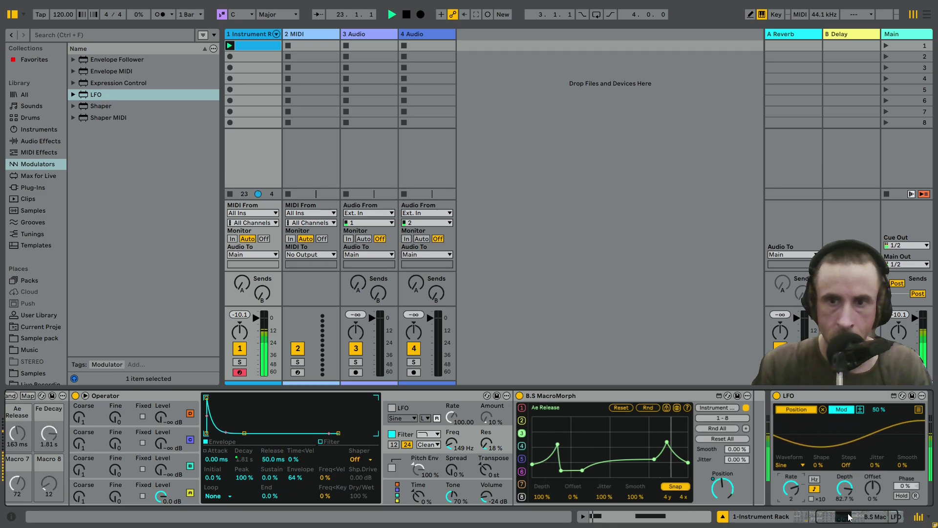
mouse_move(848, 517)
left_mouse_down()
mouse_move(829, 515)
mouse_move(853, 515)
left_mouse_up()
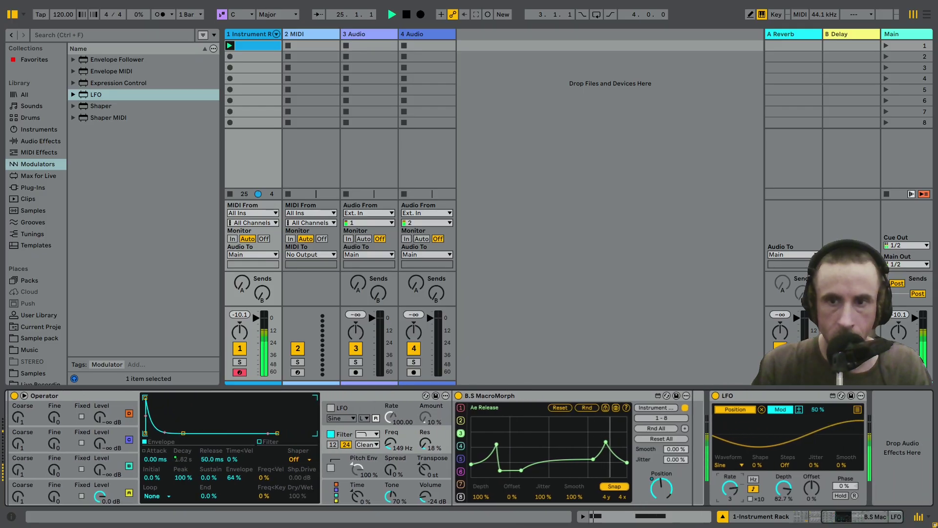
left_click(728, 498)
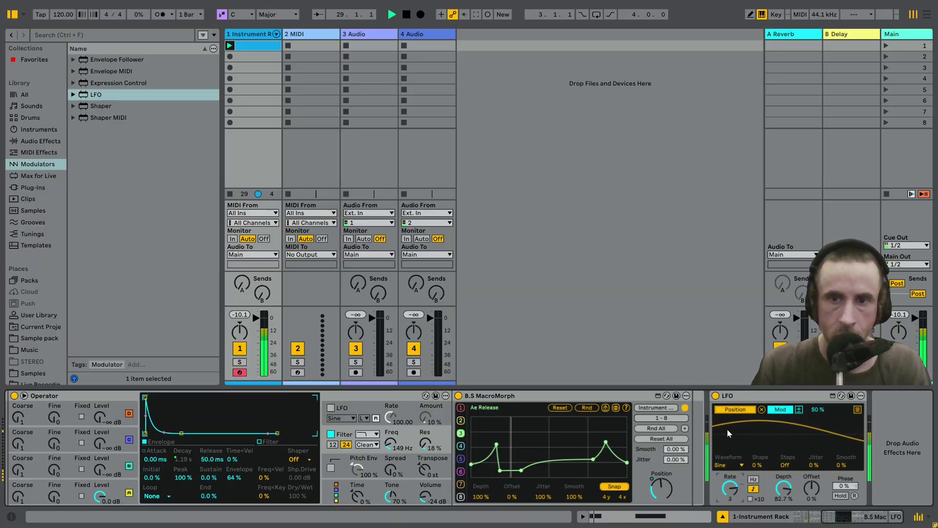
Show all macro curves together in MacroMorph and try global Jitter amounts of 18.9 %, 0 % and 22.8 %
left_click_drag(675, 459, 652, 447)
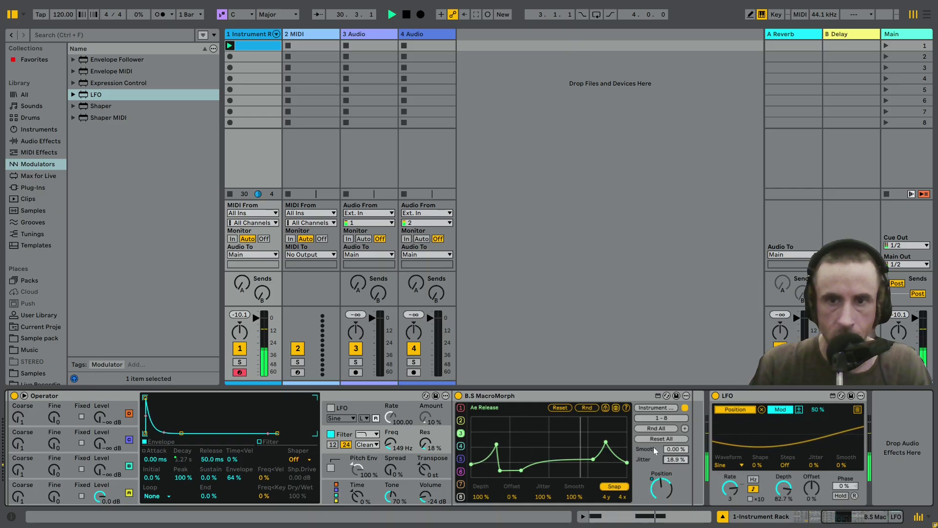
left_click(614, 408)
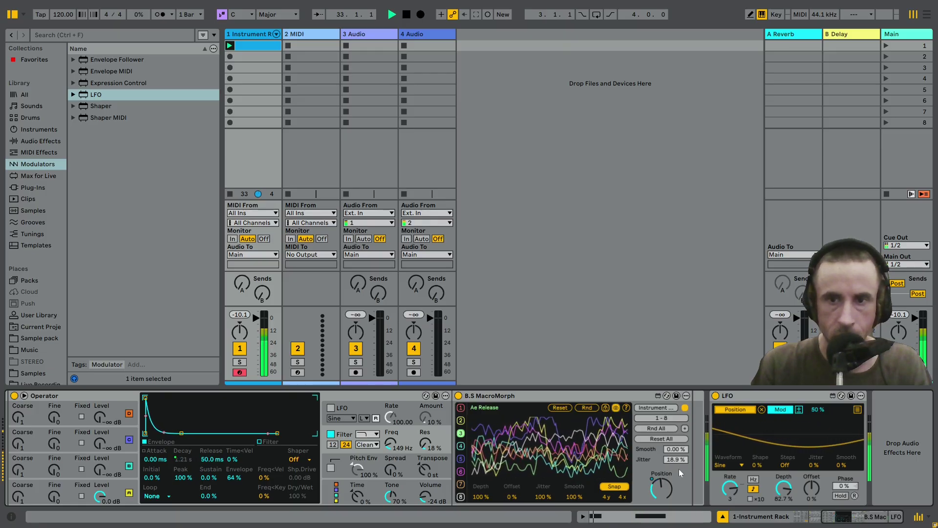
left_click_drag(677, 460, 677, 483)
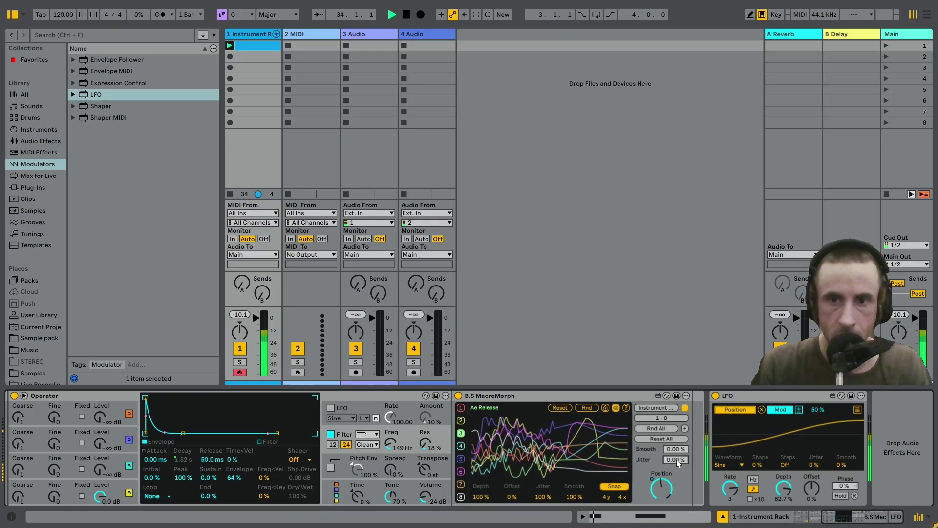
left_click_drag(676, 459, 676, 450)
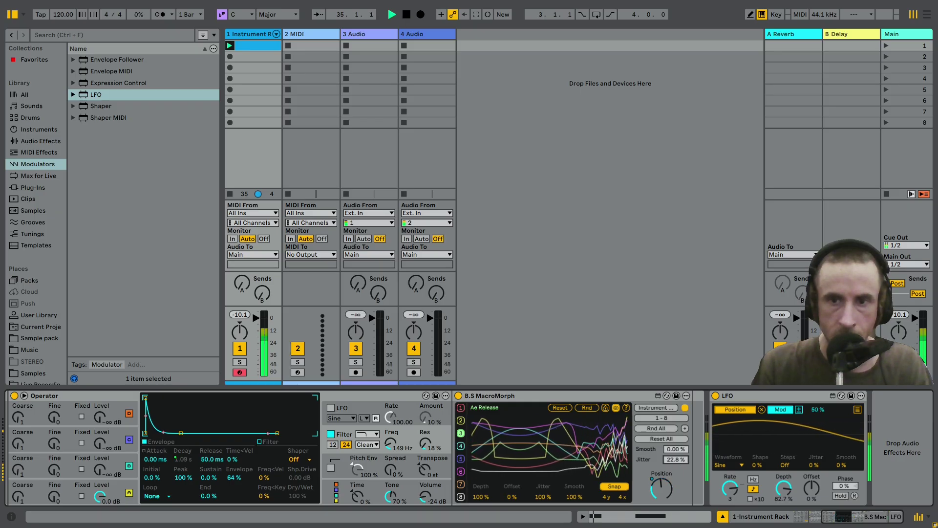
Select MacroMorph's Ae Attack curve and set the global Smooth to 7.87 % and Jitter to 0.79 %
left_click(461, 408)
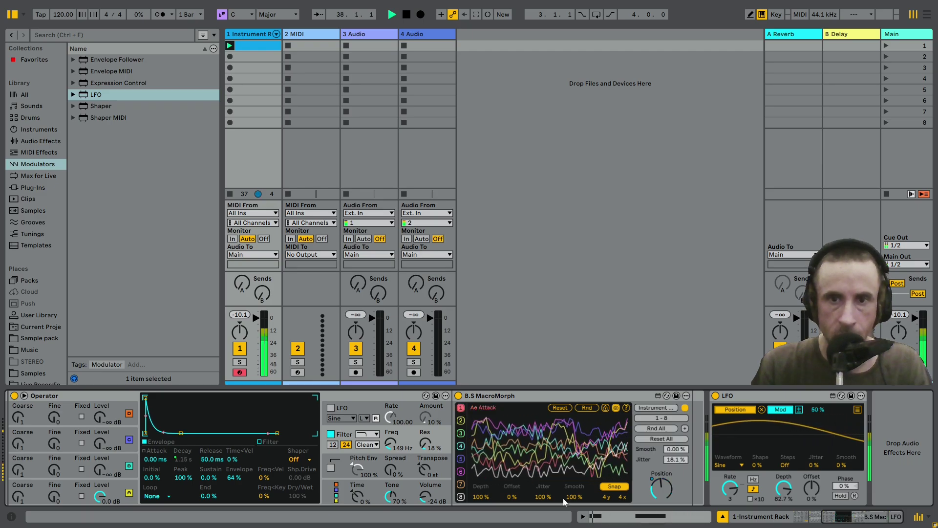
mouse_move(543, 496)
left_mouse_down()
mouse_move(543, 512)
mouse_move(544, 483)
left_mouse_up()
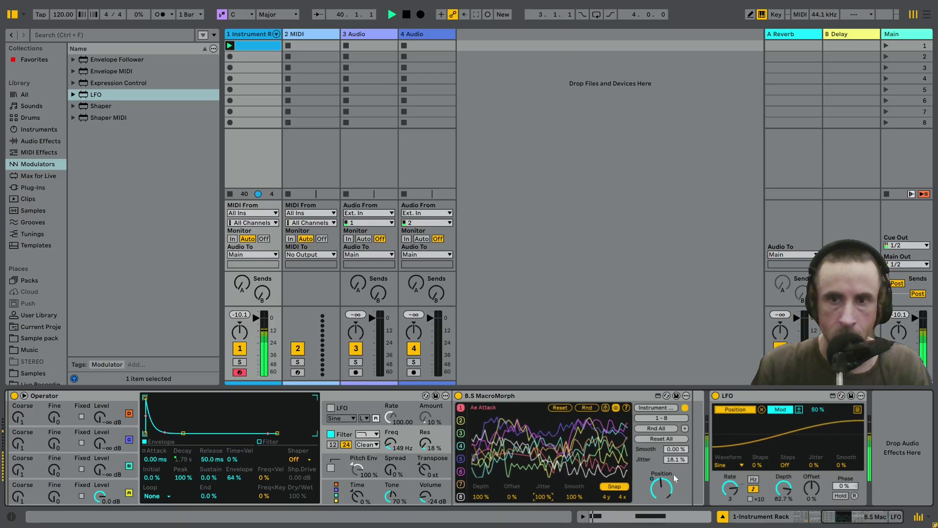
left_click_drag(676, 448, 676, 483)
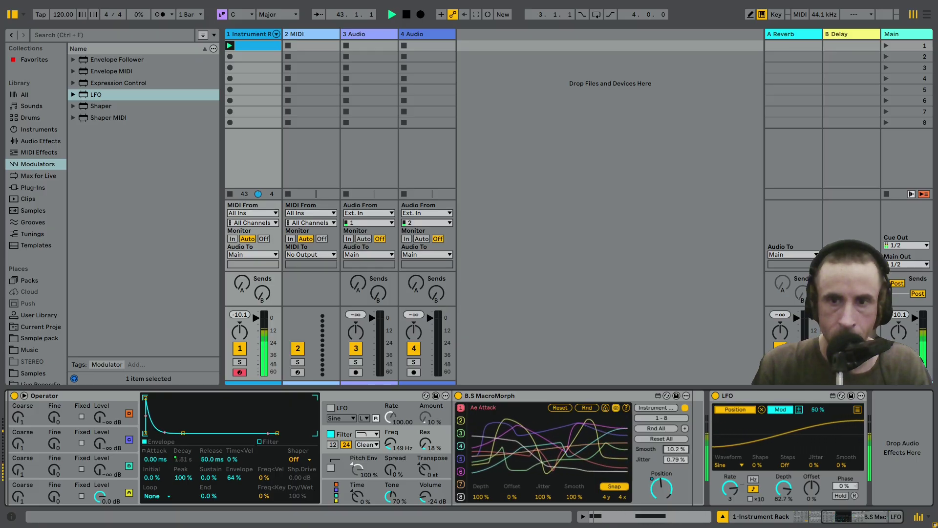
mouse_move(677, 448)
left_mouse_down()
mouse_move(677, 469)
mouse_move(680, 452)
left_mouse_up()
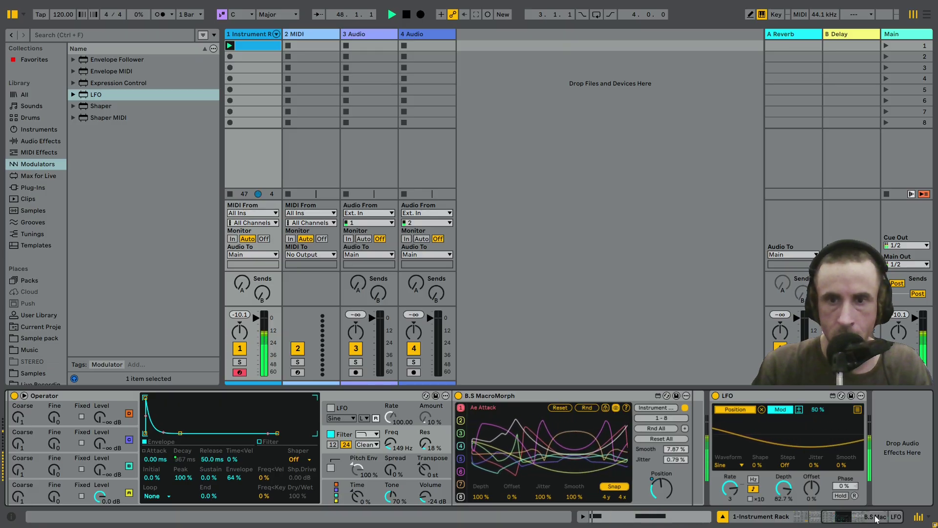
mouse_move(876, 519)
left_mouse_down()
mouse_move(854, 519)
mouse_move(881, 519)
left_mouse_up()
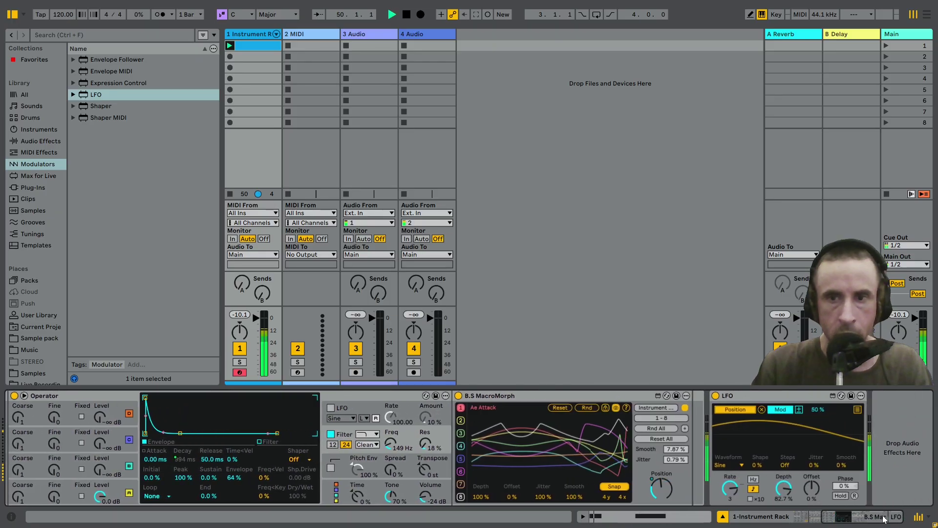
Insert a band-pass Auto Filter after MacroMorph with frequency 798 Hz, resonance 40 %, LFO amount 11 % and LFO rate 0.26 Hz
left_click(58, 140)
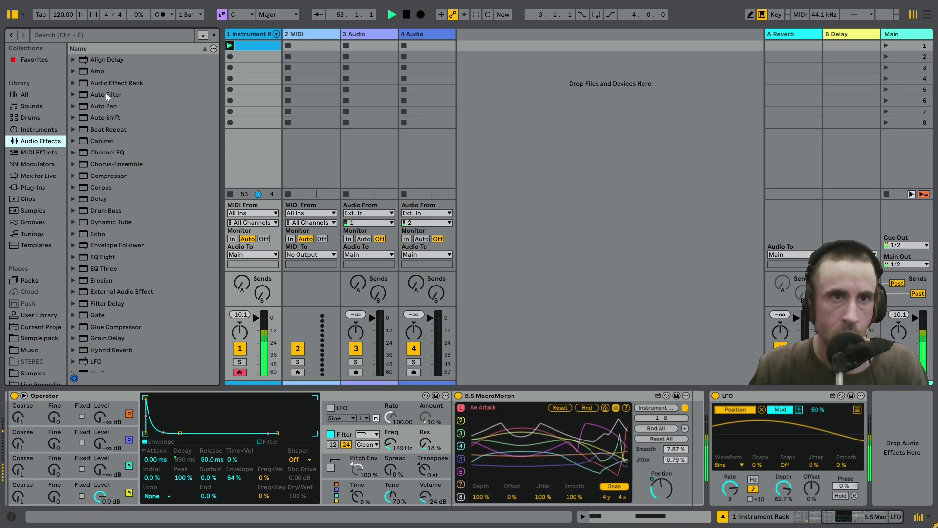
left_click_drag(106, 94, 693, 440)
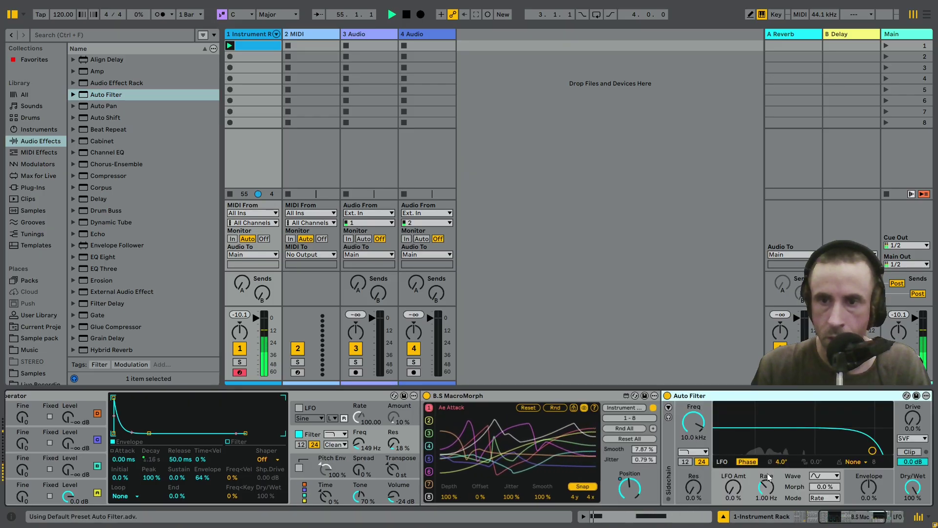
left_click(693, 452)
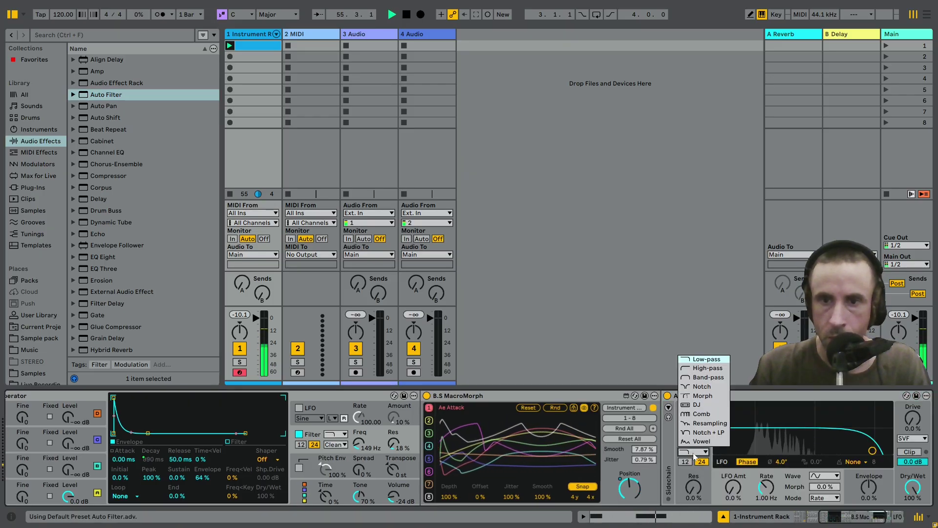
left_click(709, 377)
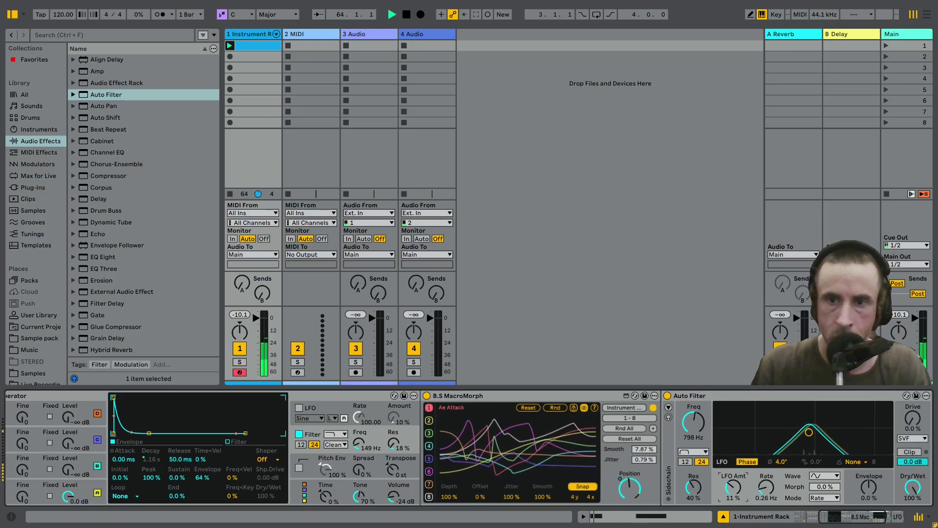
scroll(657, 442, "right", 5)
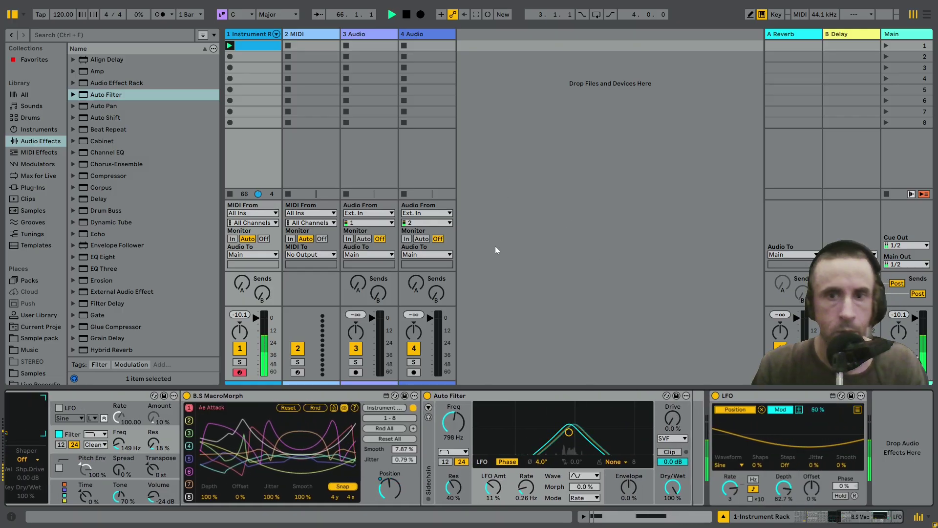
Add a Delay after Auto Filter with both sides synced to 4, feedback 20 %, filter frequency 949 Hz and width 1.84
left_click(93, 198)
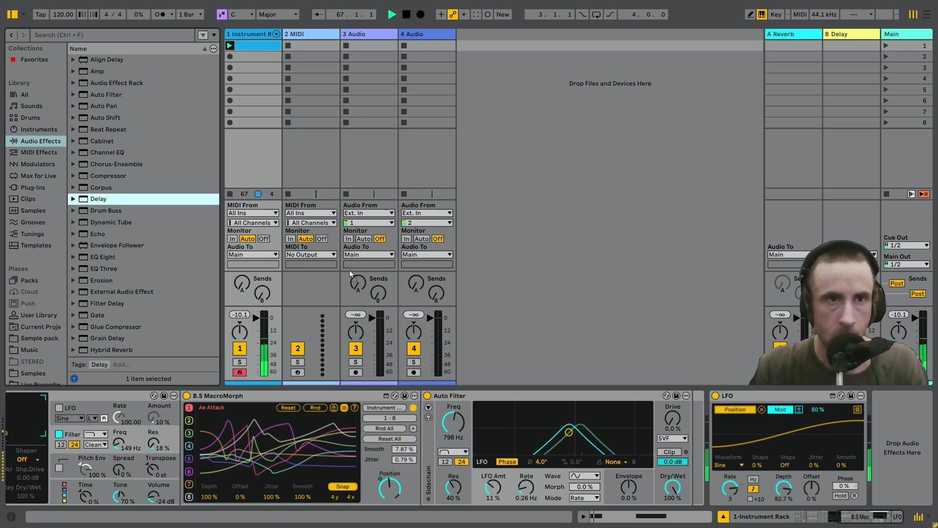
key("Return")
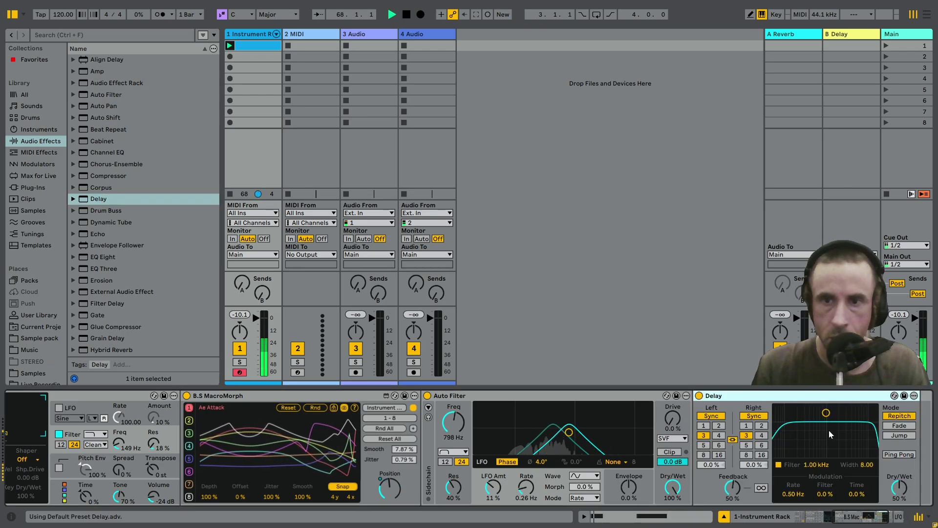
scroll(605, 475, "right", 5)
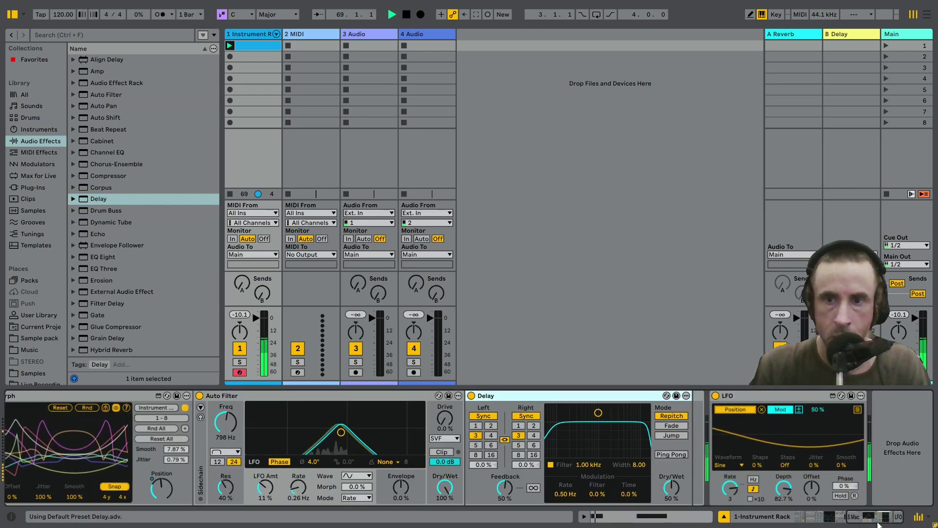
scroll(878, 524, "left", 5)
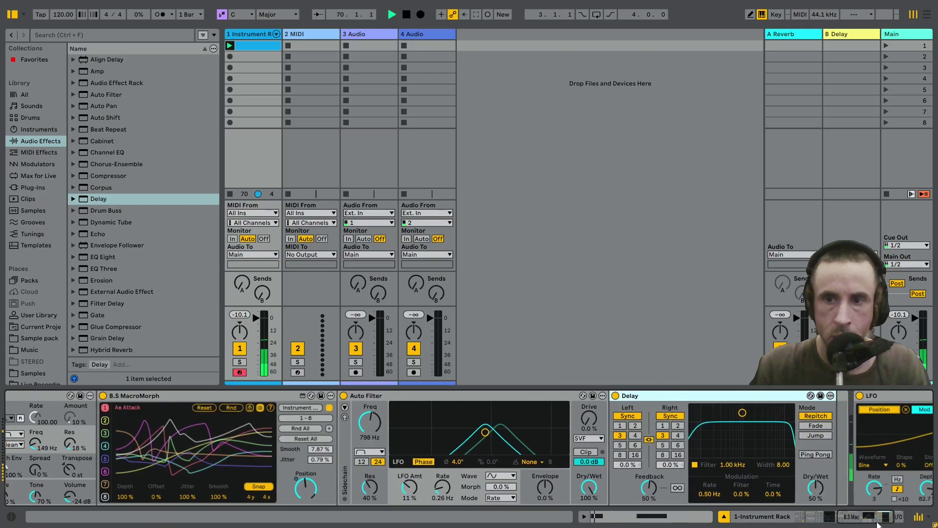
left_click_drag(878, 524, 897, 523)
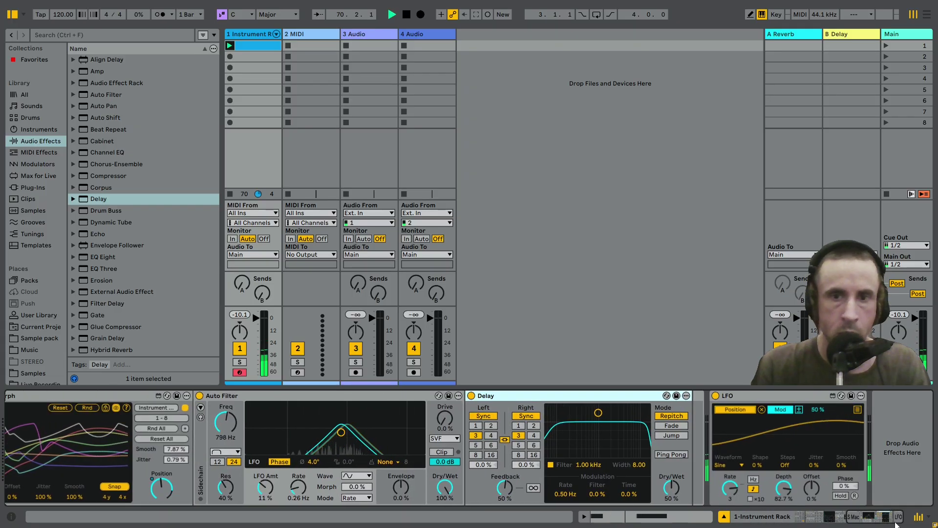
left_click(535, 436)
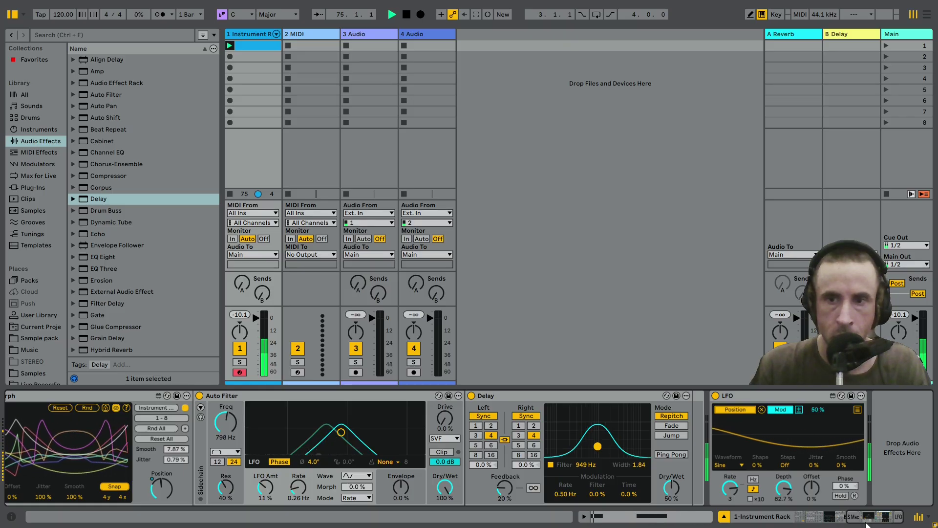
left_click_drag(866, 524, 855, 524)
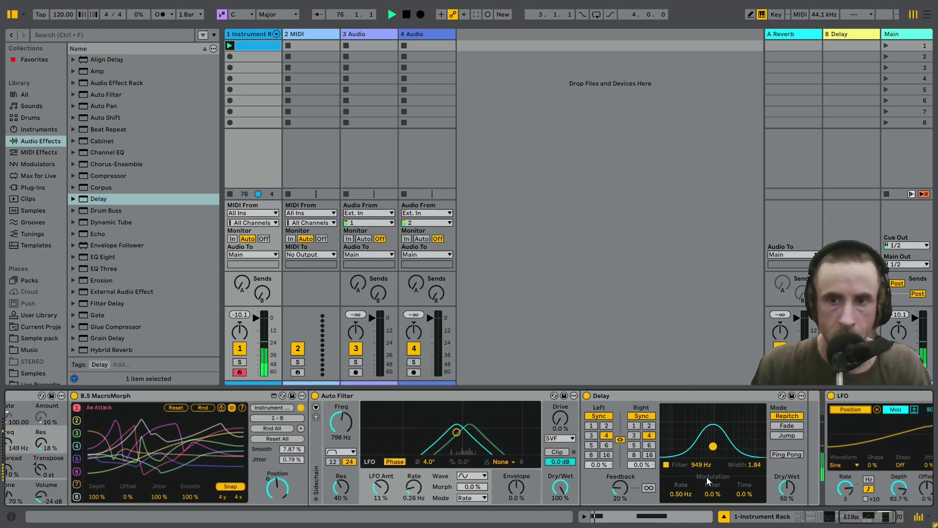
Map the Delay's filter frequency to Macro 5 and bring the Instrument Rack's macros into view
right_click(699, 465)
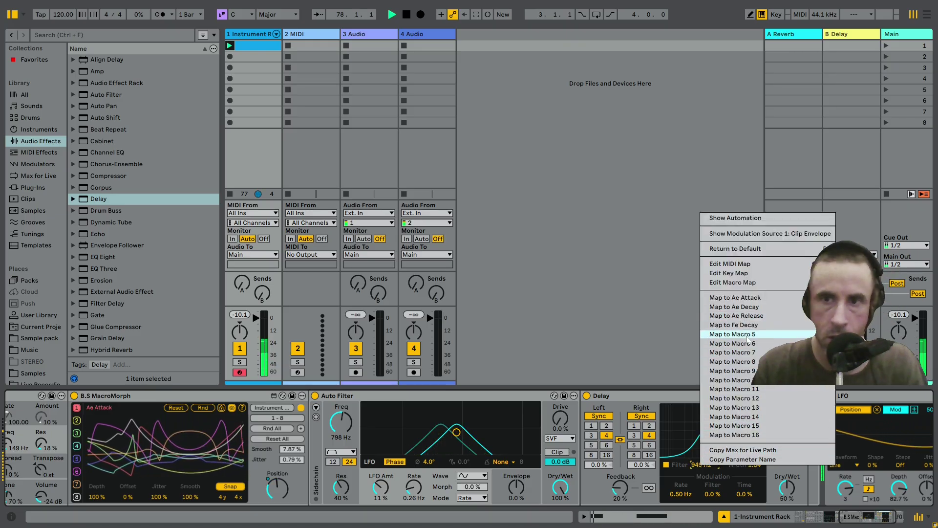
left_click(865, 522)
scroll(865, 522, "left", 5)
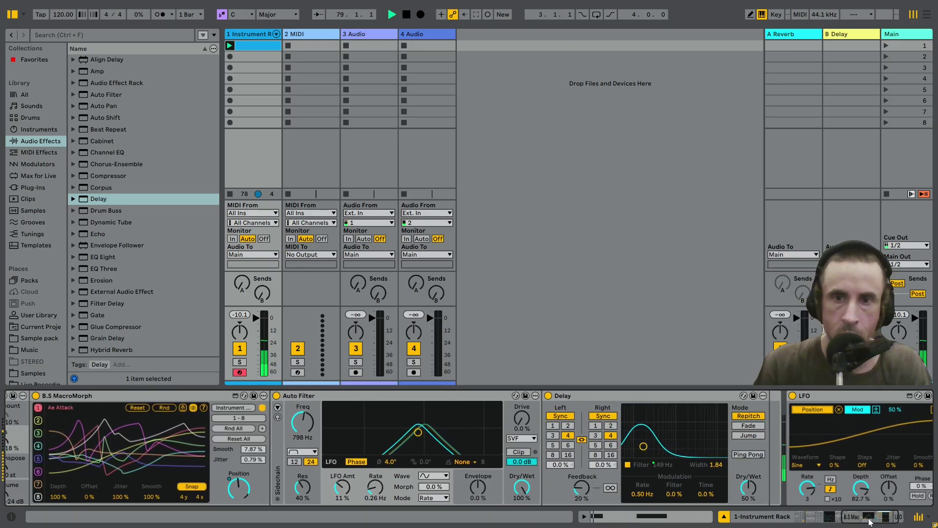
scroll(862, 523, "left", 3)
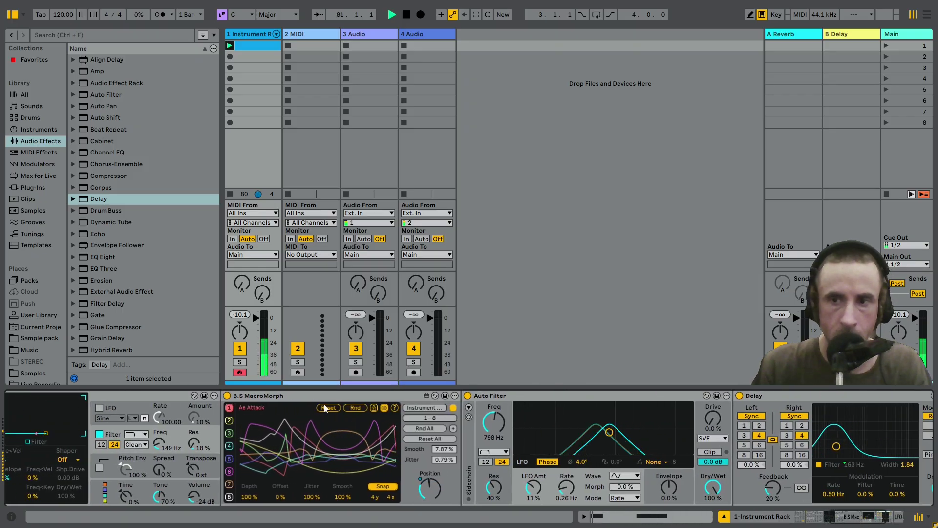
left_click_drag(854, 517, 754, 512)
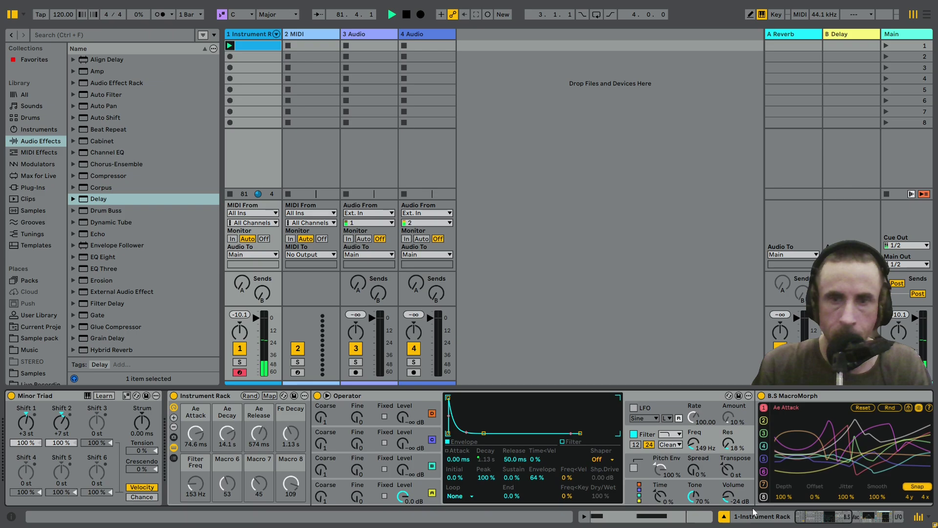
Set the minimum of the Filter Freq macro's Delay filter frequency mapping to 300 Hz and leave macro mapping mode
left_click(270, 396)
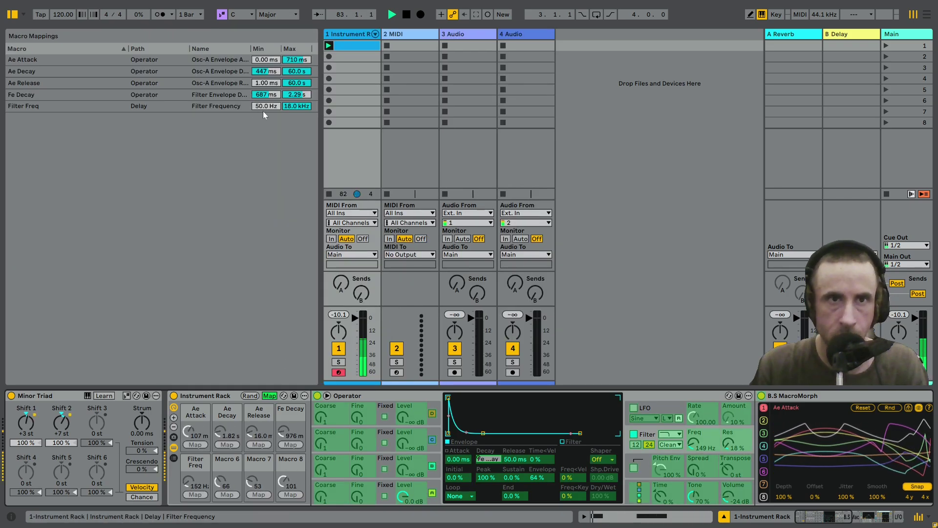
left_click_drag(264, 107, 264, 104)
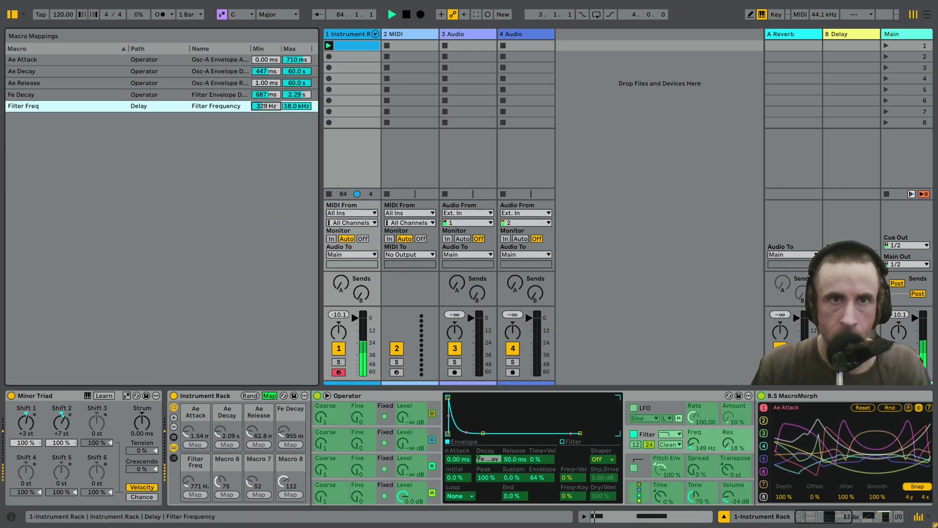
mouse_move(815, 518)
left_mouse_down()
mouse_move(867, 515)
mouse_move(829, 518)
left_mouse_up()
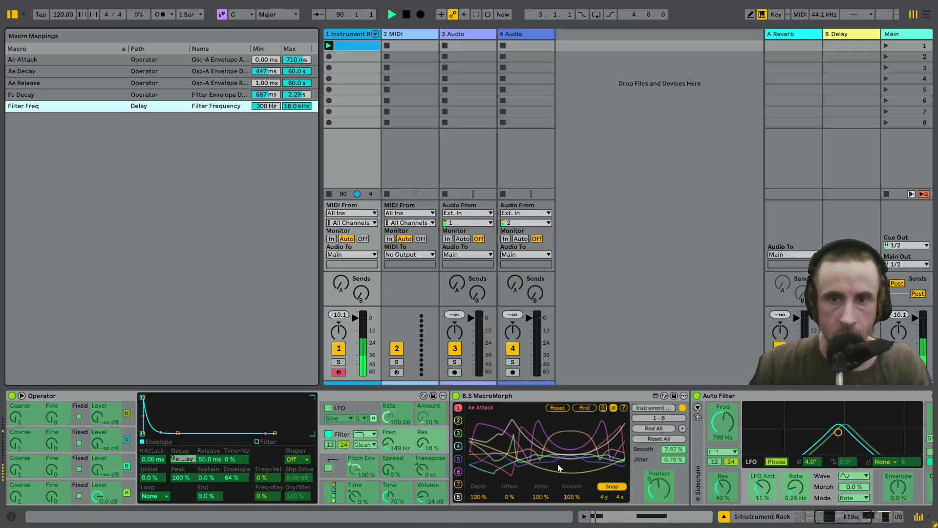
left_click_drag(866, 523, 831, 522)
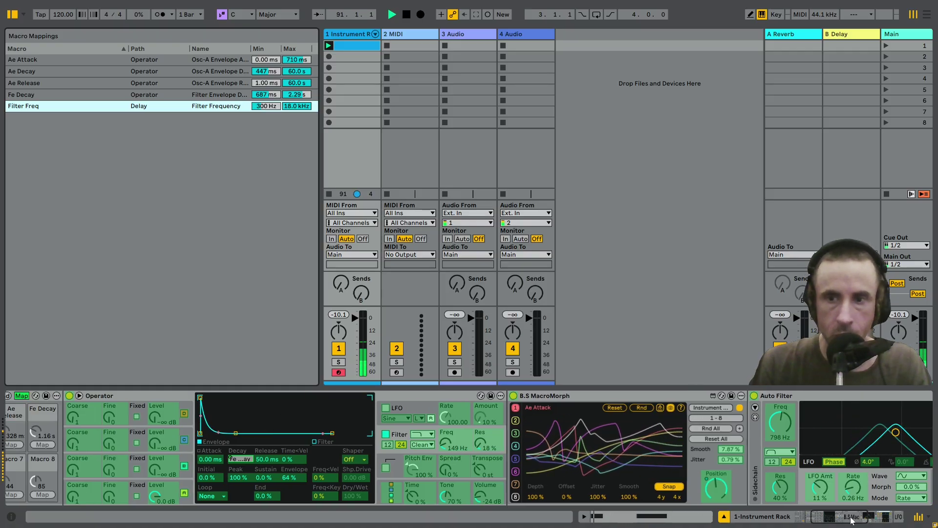
left_click(269, 396)
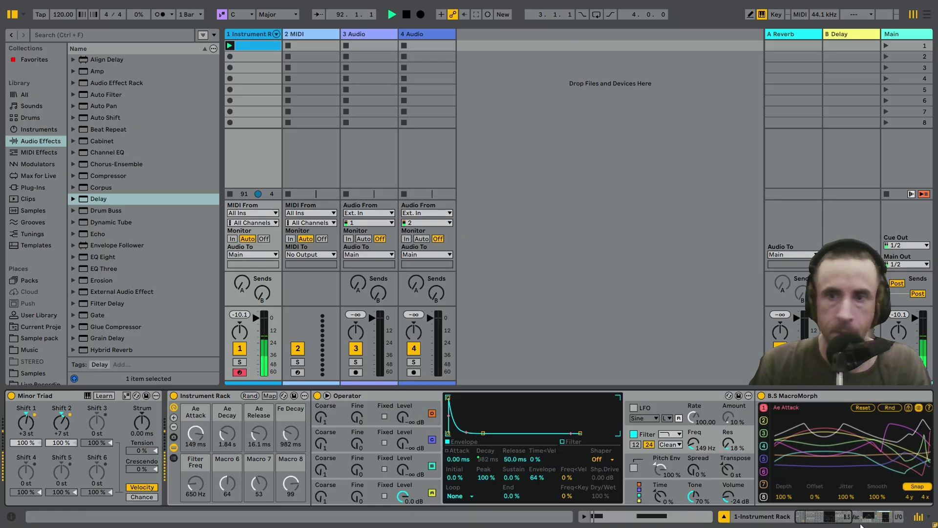
Select MacroMorph's Macro 5 curve and display it alone without the other macro curves
left_click_drag(848, 525, 868, 518)
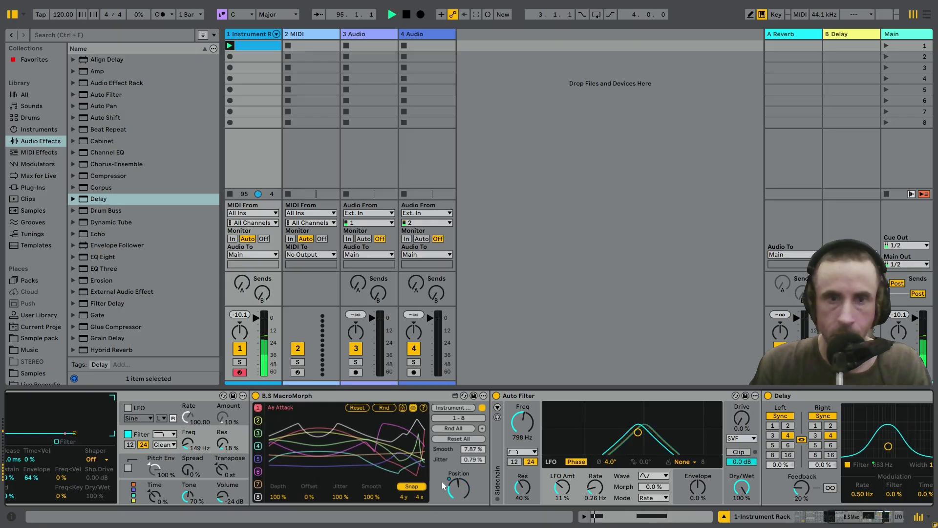
left_click(258, 446)
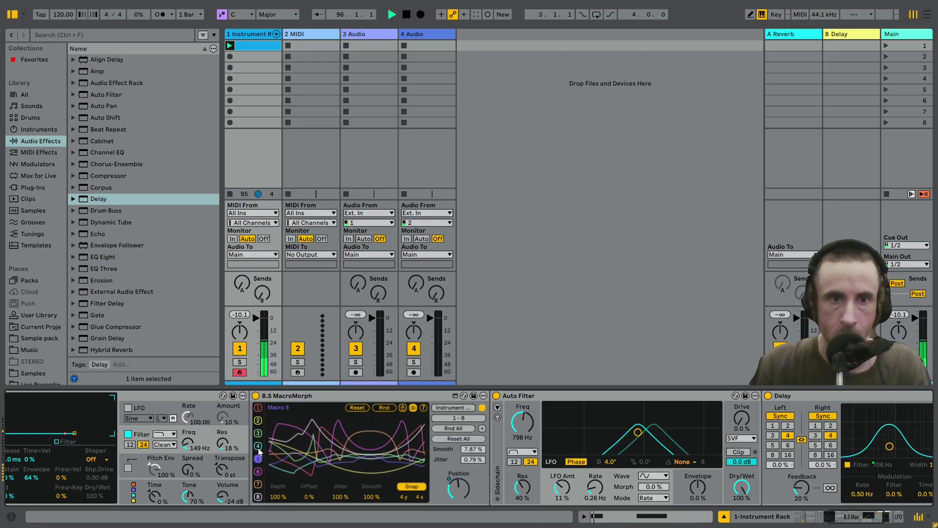
left_click(829, 521)
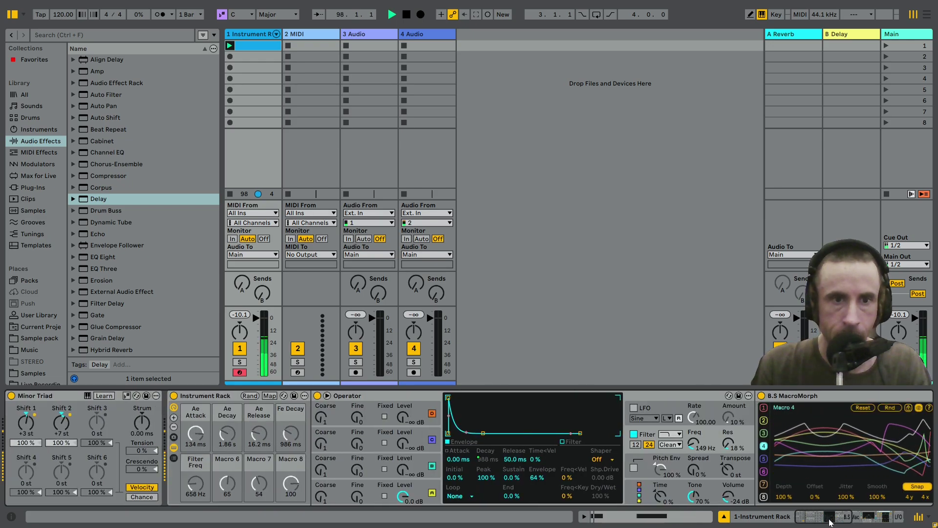
left_click(842, 522)
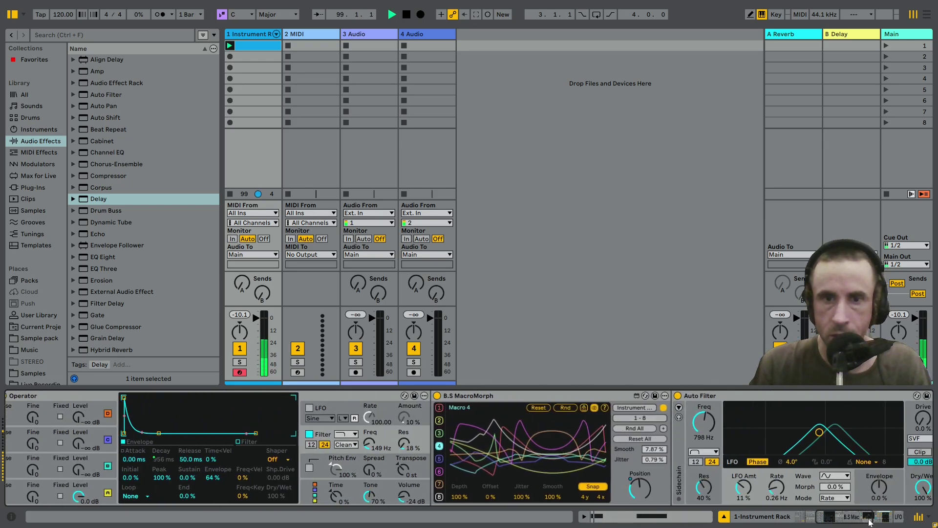
left_click(412, 463)
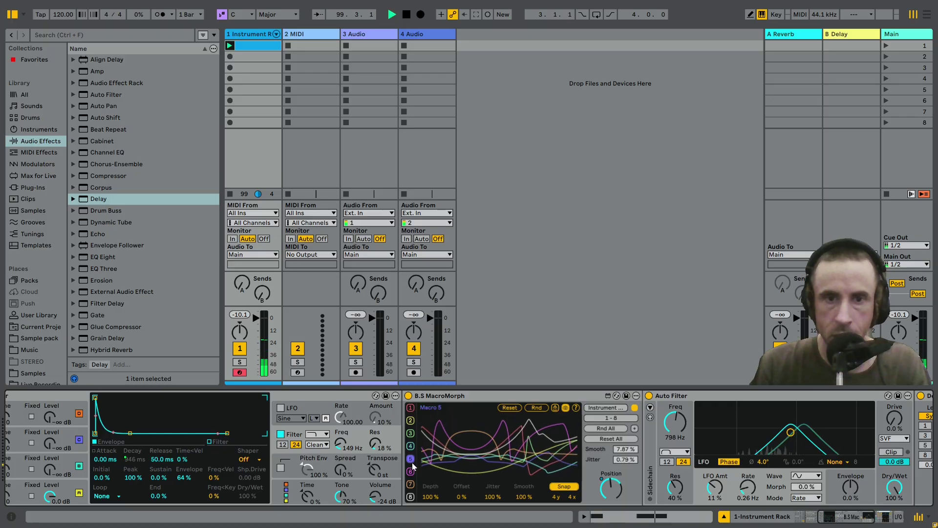
left_click(567, 408)
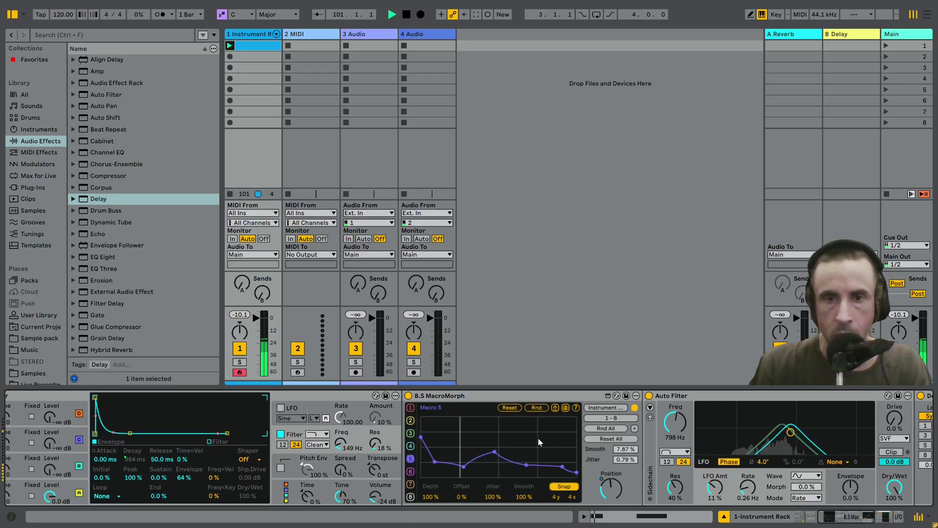
left_click(555, 408)
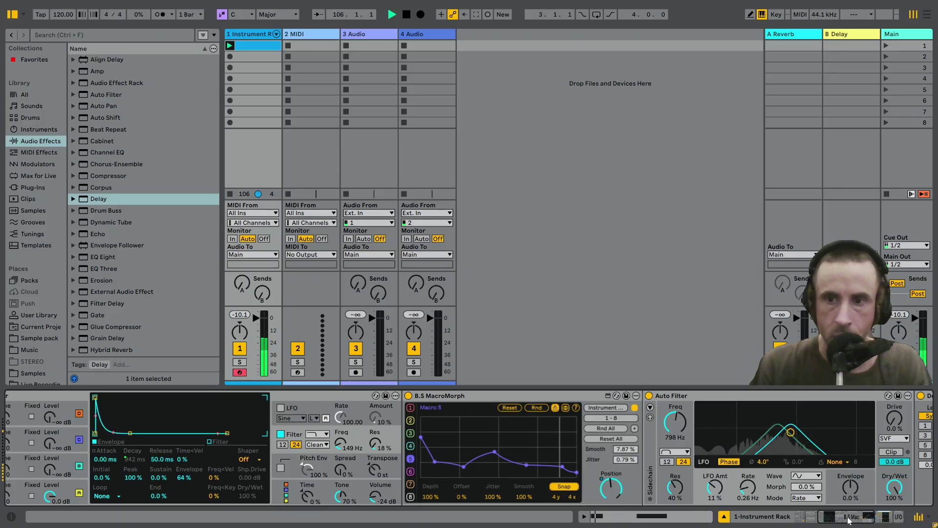
Insert an Overdrive after the Delay with frequency 1.20 kHz, bandwidth 2.45, drive 60 %, dynamics 69 % and dry/wet 14 %
left_click_drag(849, 521, 882, 525)
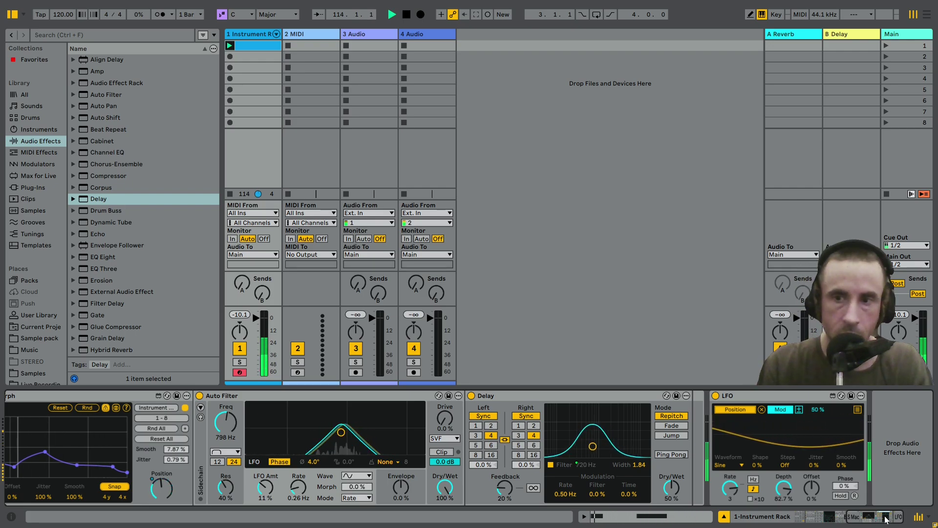
scroll(873, 523, "left", 3)
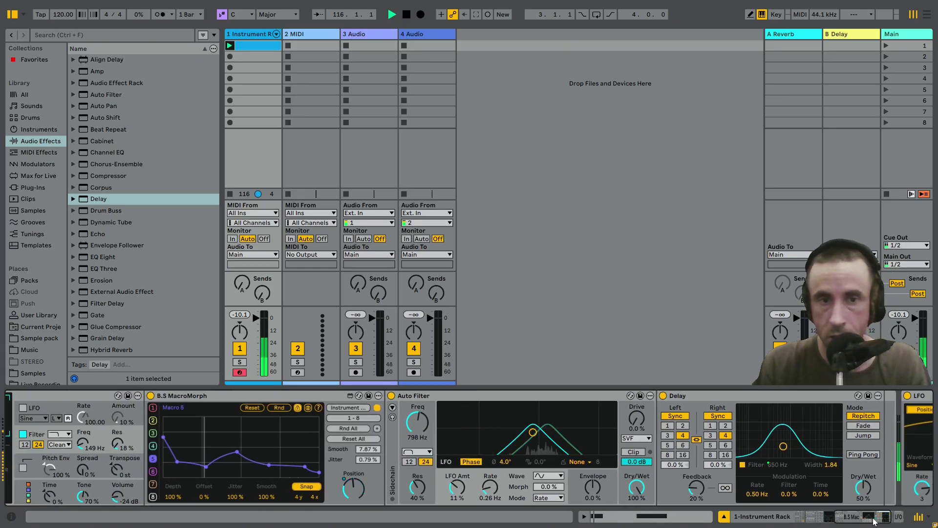
left_click_drag(873, 522, 845, 522)
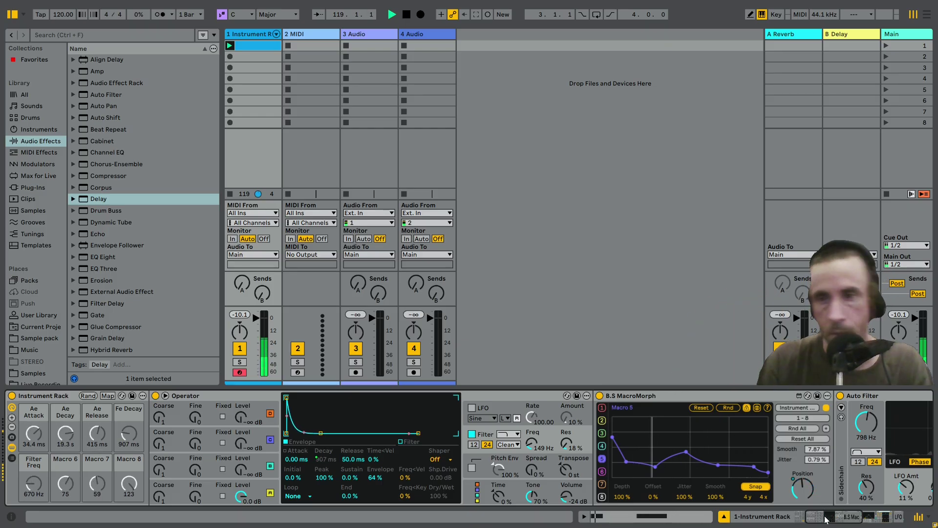
left_click_drag(825, 519, 870, 518)
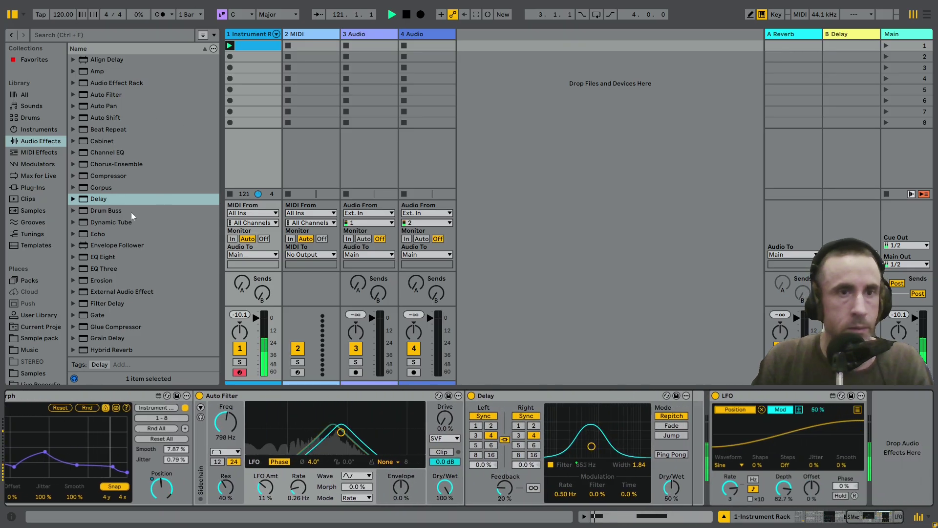
scroll(131, 212, "down", 10)
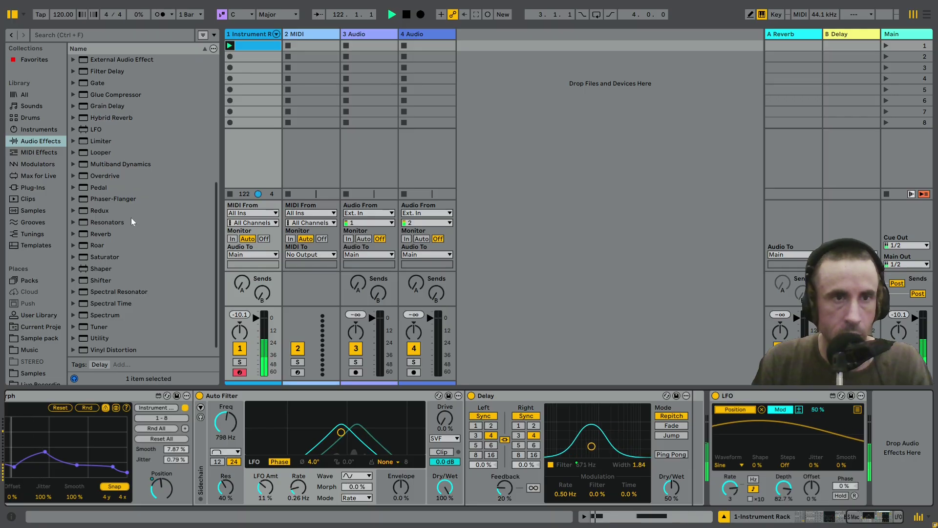
scroll(123, 213, "up", 1)
left_click_drag(106, 188, 708, 423)
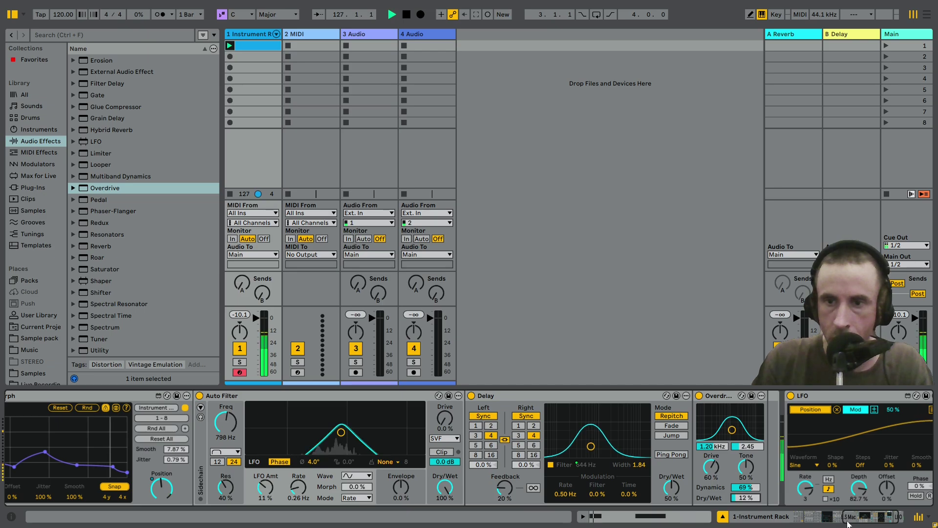
scroll(848, 524, "right", 3)
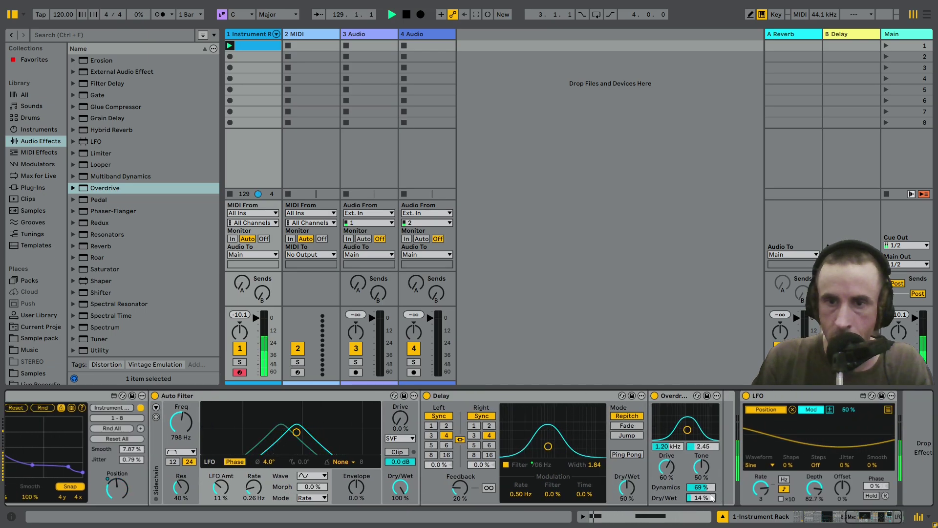
Map the Overdrive's filter frequency to Macro 6
scroll(889, 521, "left", 4)
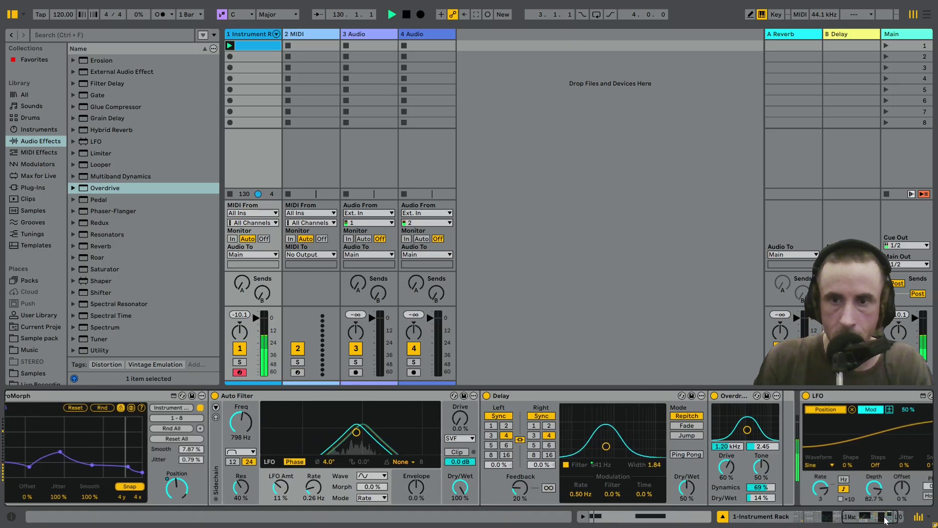
left_click_drag(886, 521, 898, 522)
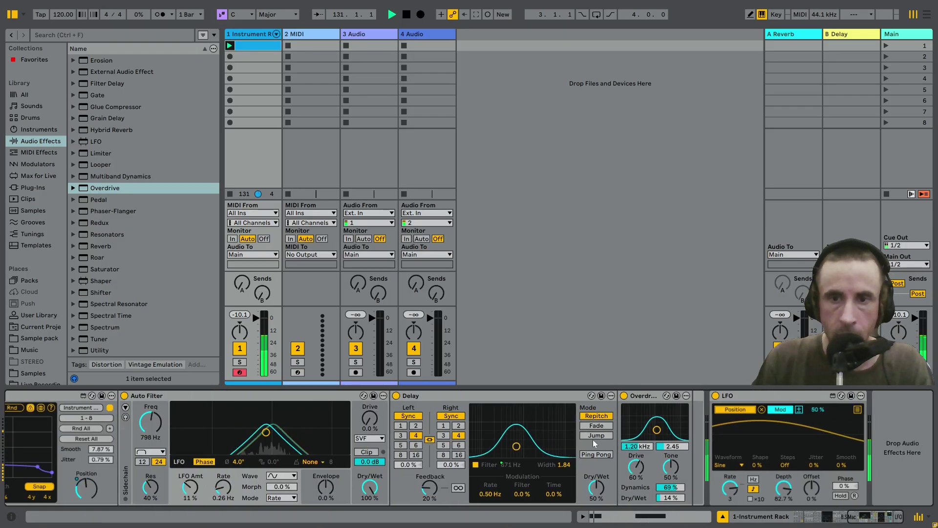
right_click(648, 444)
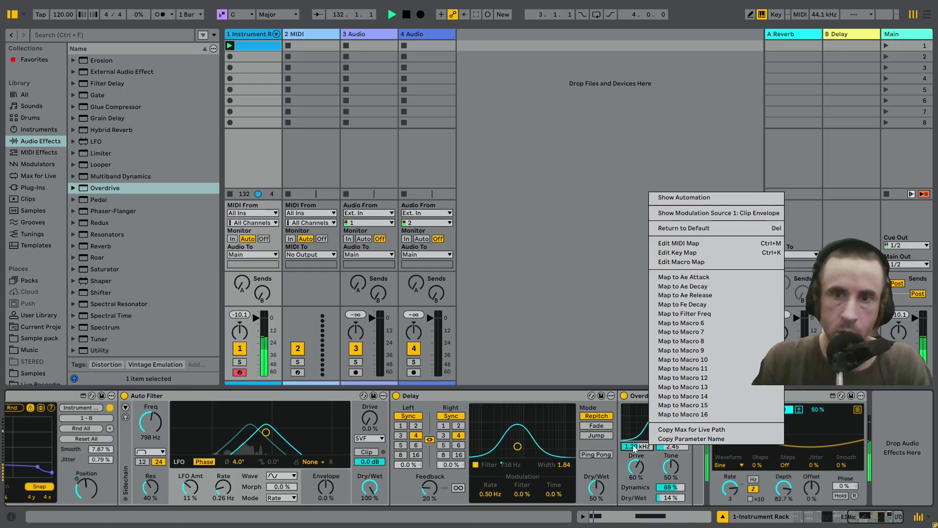
left_click(675, 323)
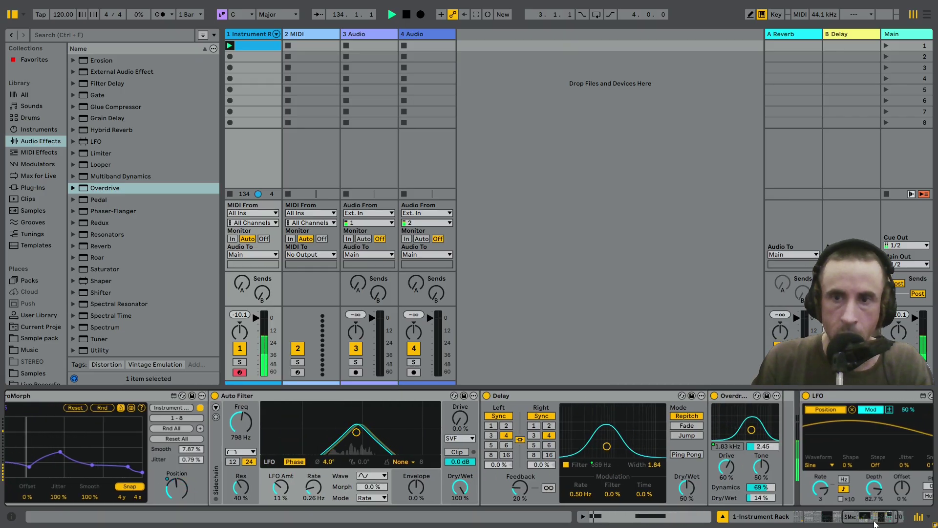
Select MacroMorph's Macro 6 curve, randomize it and raise its second point above the first
left_click_drag(875, 524, 858, 525)
left_click(235, 472)
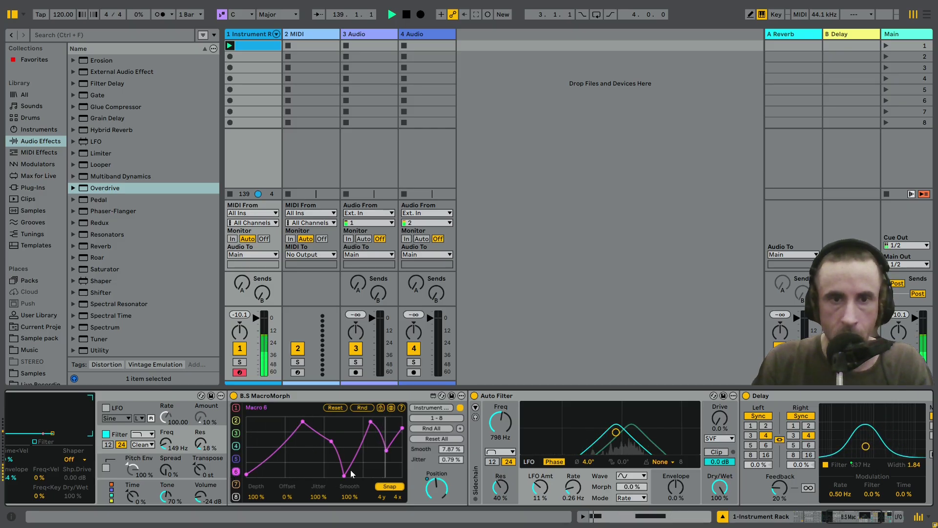
left_click(359, 407)
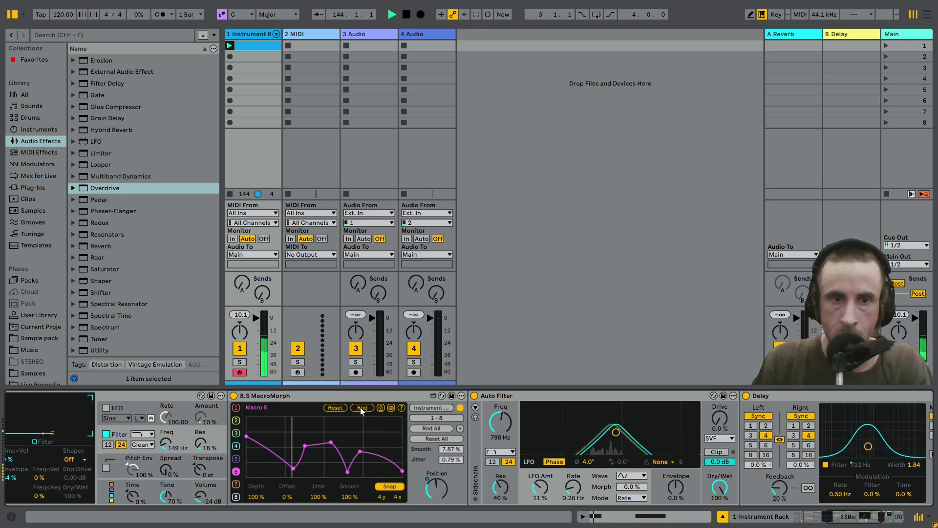
left_click_drag(293, 470, 290, 458)
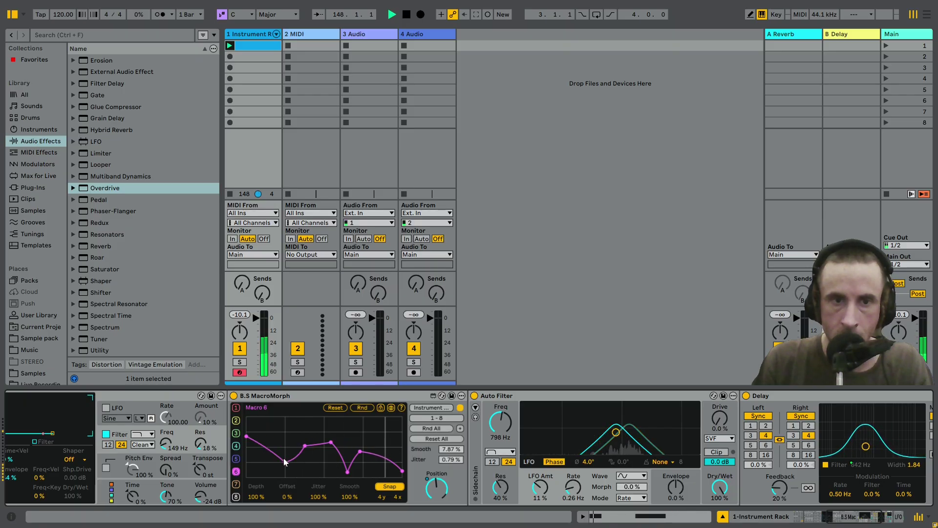
left_click_drag(285, 462, 285, 428)
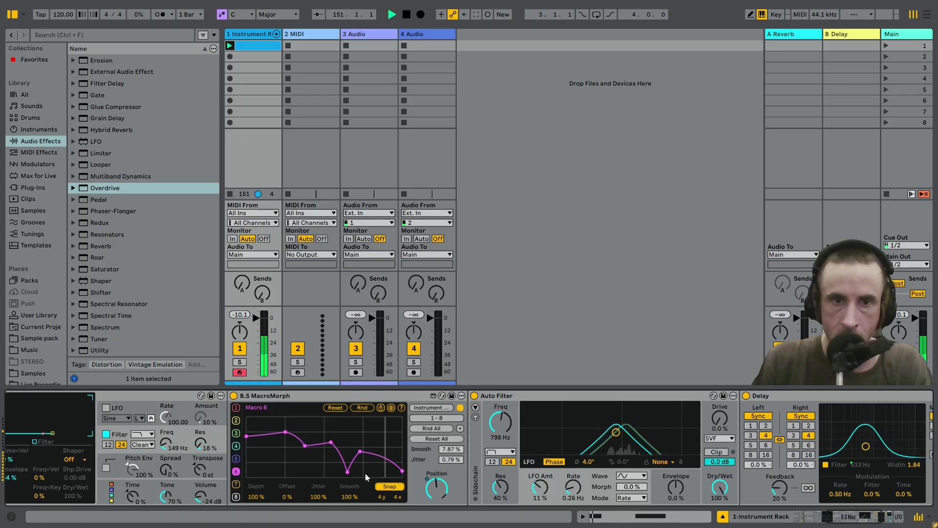
Insert the Large Hall Reverb preset between Overdrive and LFO and set its dry/wet to 20 %
left_click(849, 518)
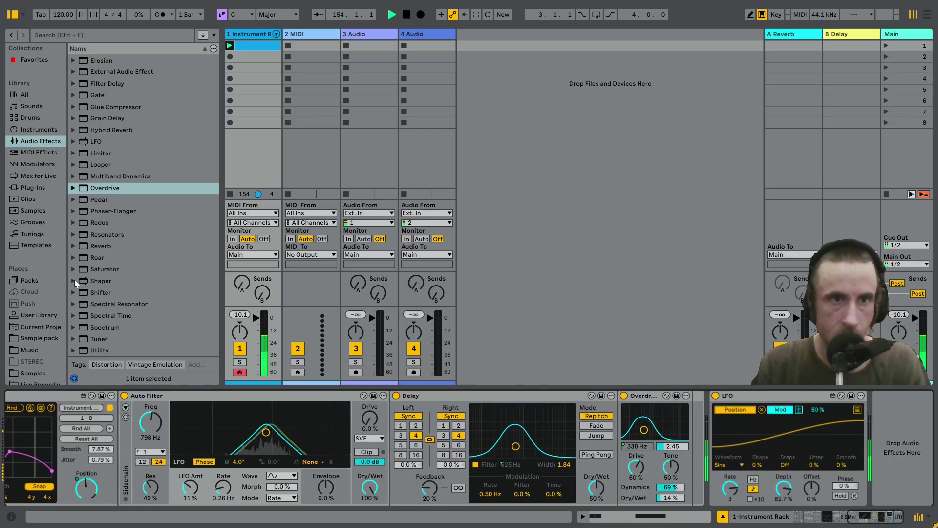
left_click(73, 246)
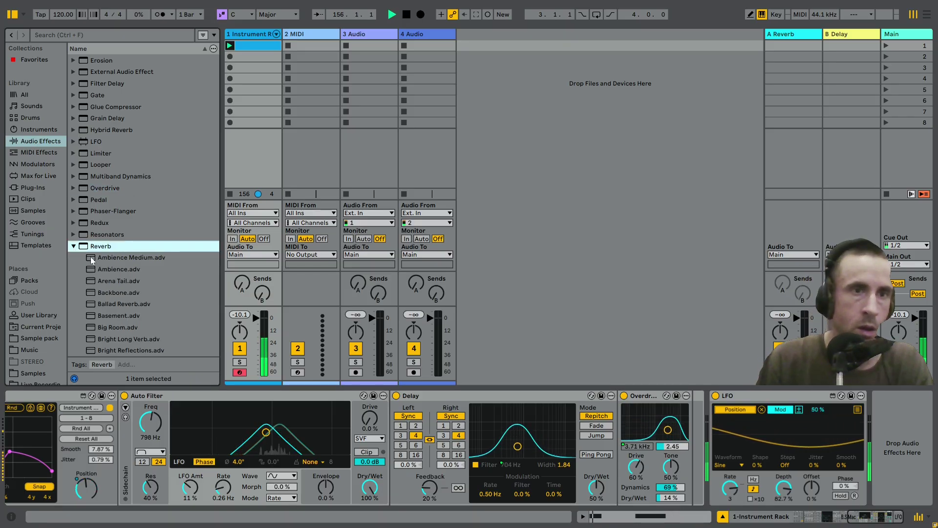
scroll(95, 270, "down", 10)
scroll(95, 270, "down", 6)
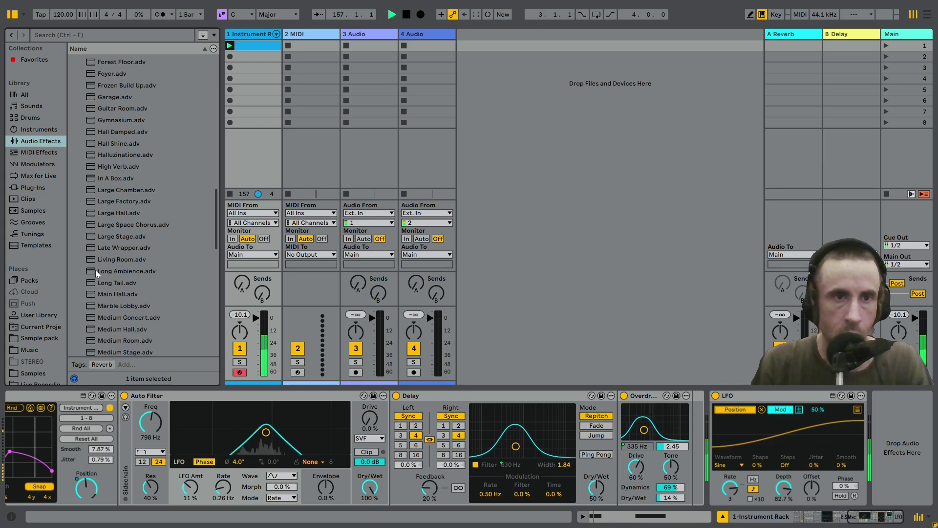
scroll(95, 270, "down", 2)
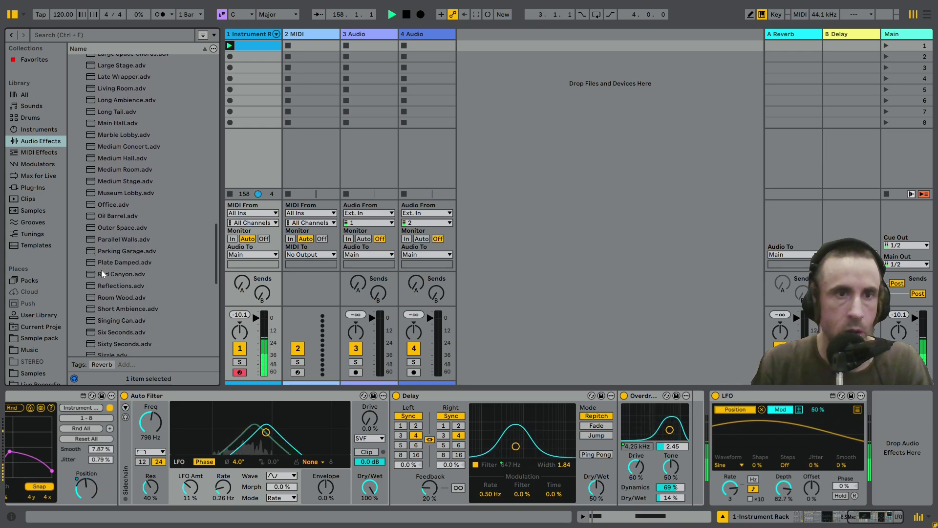
scroll(102, 270, "up", 5)
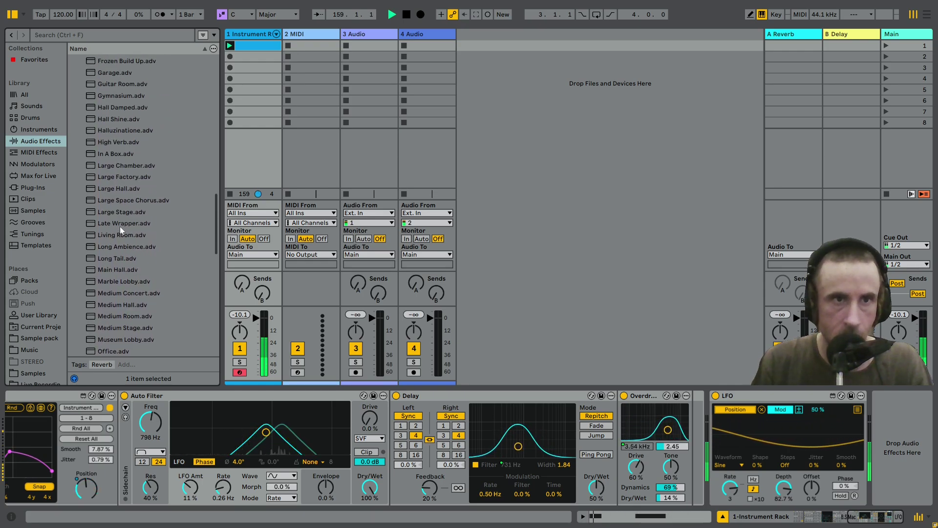
left_click(112, 187)
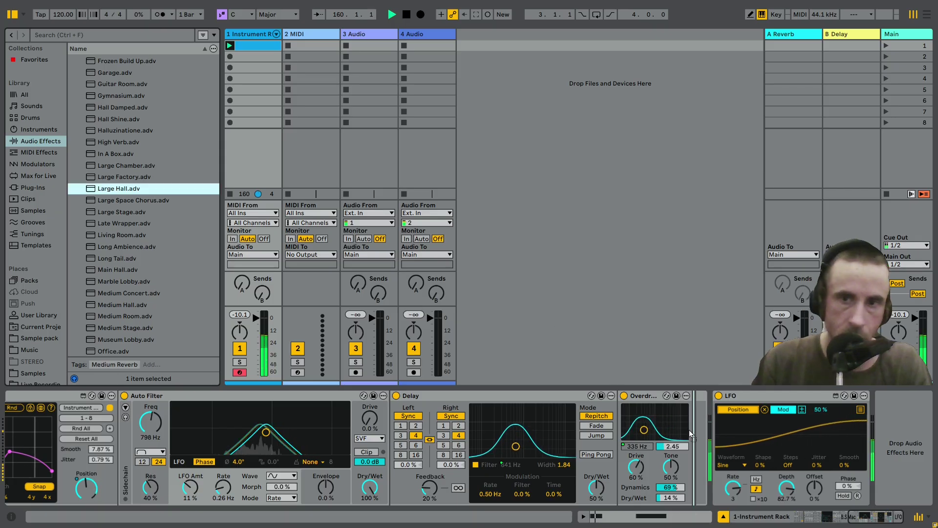
left_click_drag(690, 434, 691, 433)
left_click_drag(914, 487, 914, 509)
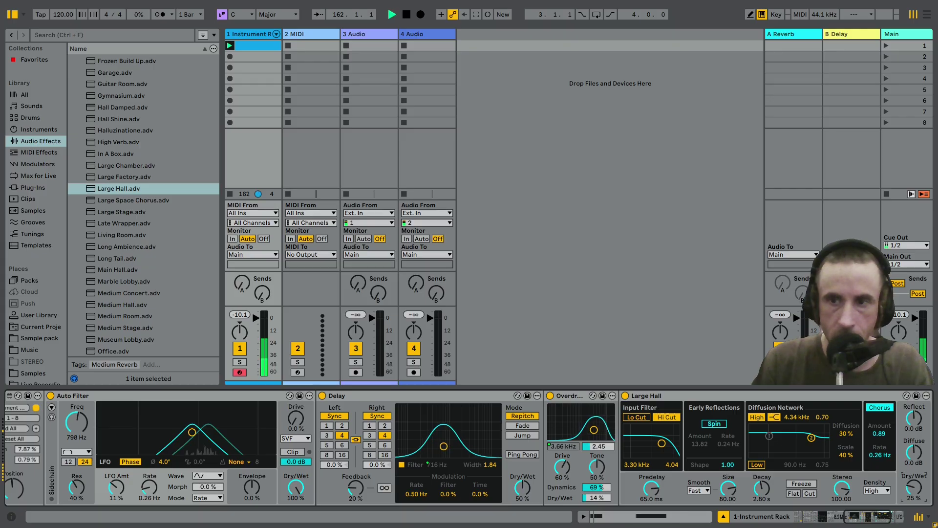
left_click_drag(865, 520, 878, 520)
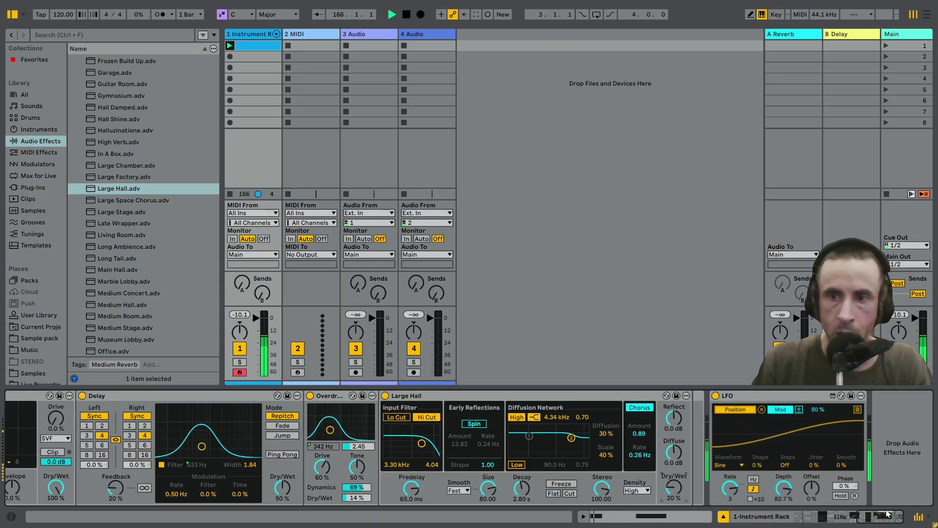
left_click_drag(892, 521, 882, 523)
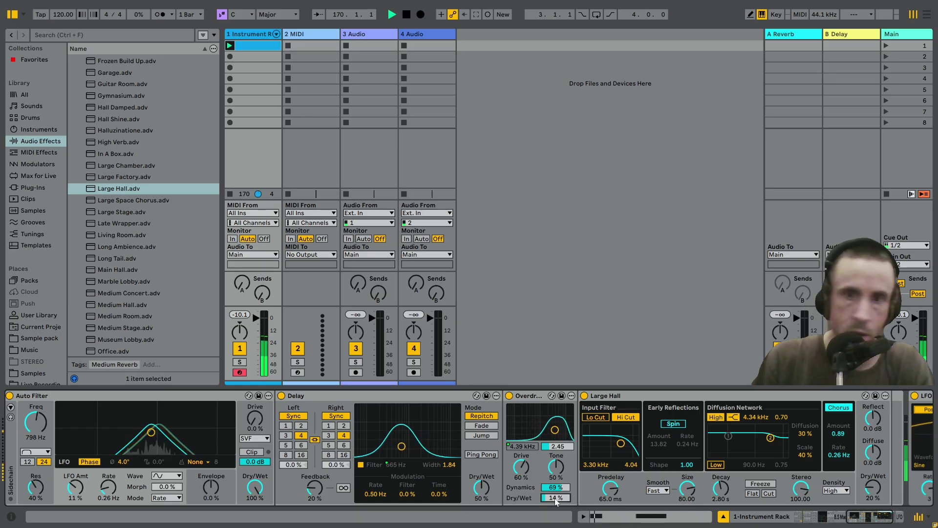
left_click(884, 513)
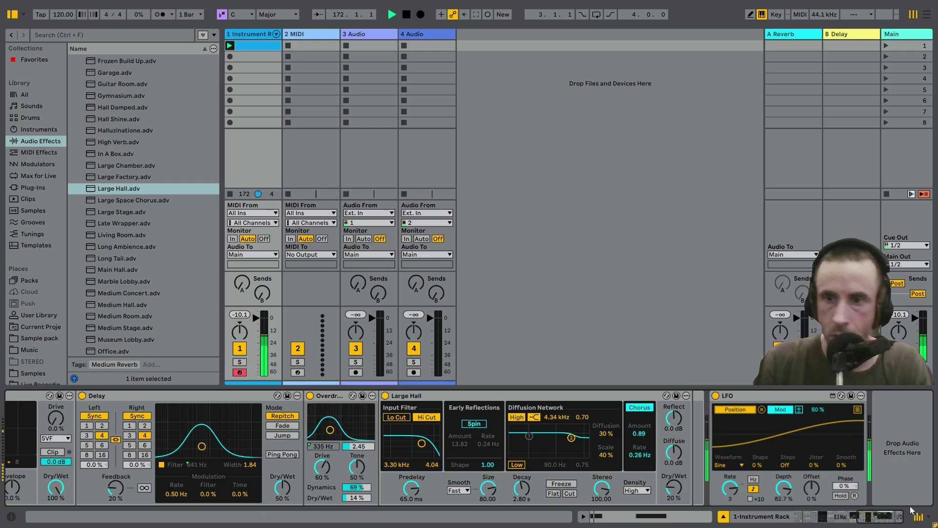
left_click_drag(912, 510, 807, 524)
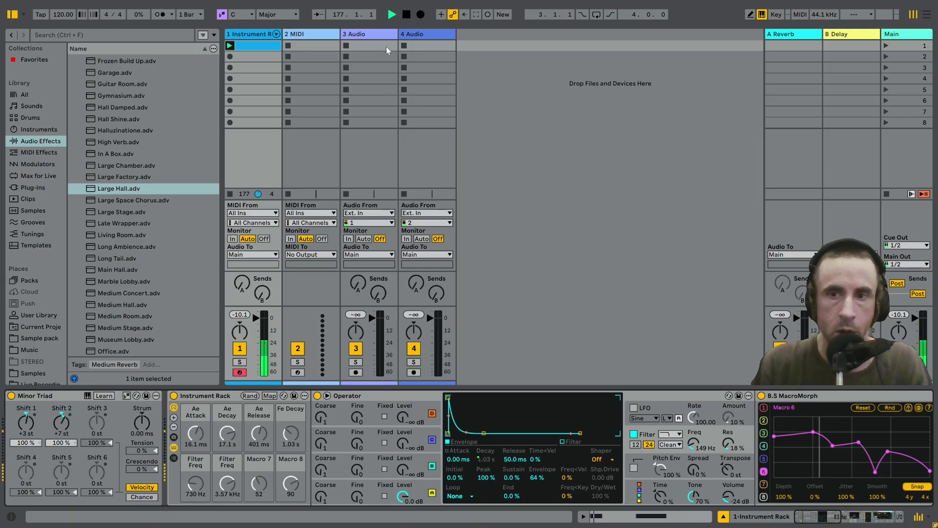
Set the 3 Audio track's input to 1-Instrument Rack and arm the track for recording
left_click(374, 214)
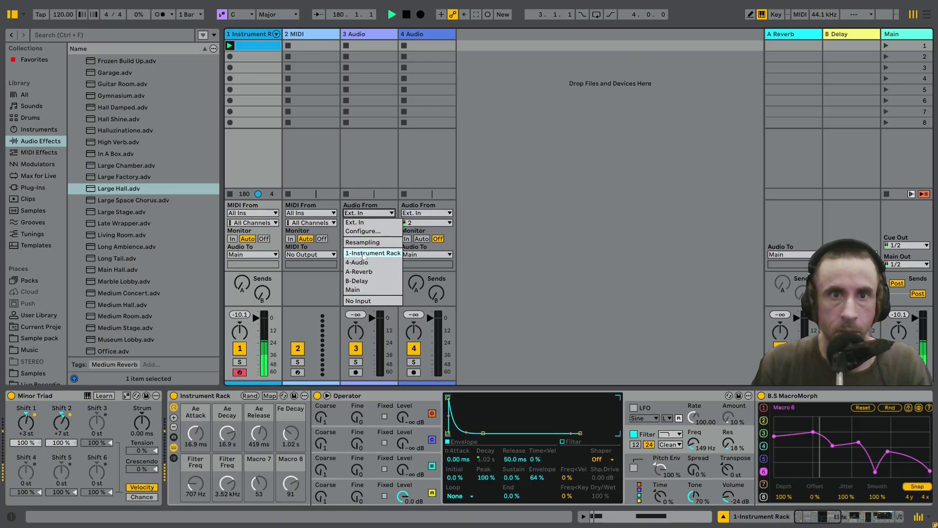
left_click(364, 254)
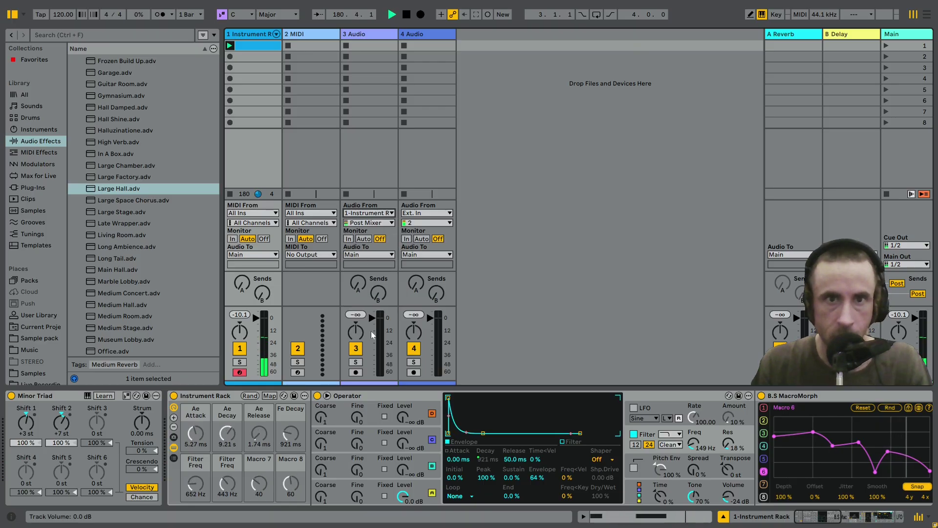
left_click(360, 372)
Record a first take of the instrument's output into slot 1 of 3 Audio and show its waveform
left_click(344, 46)
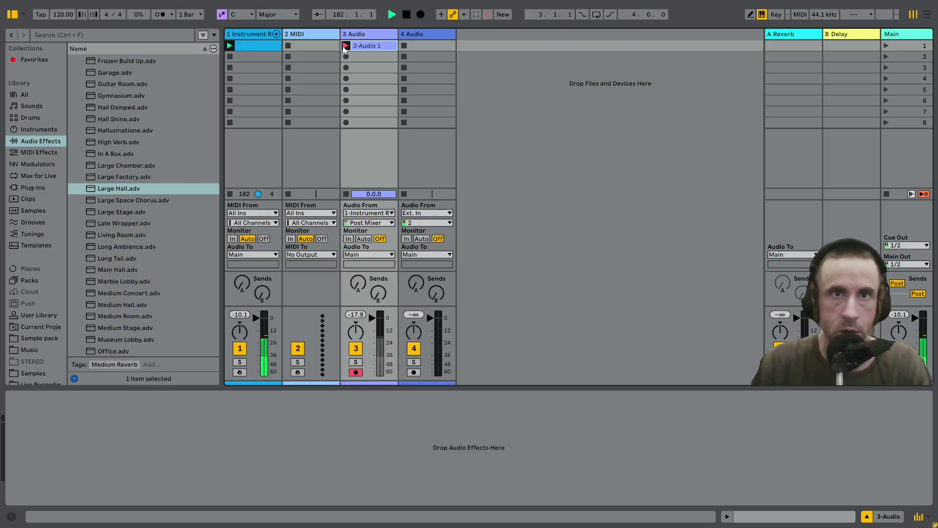
key("shift+Tab")
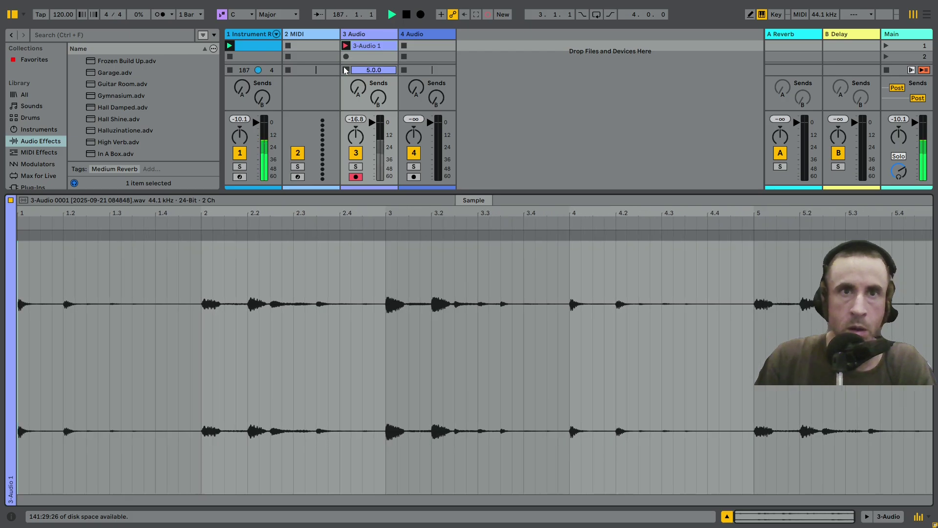
left_click(265, 34)
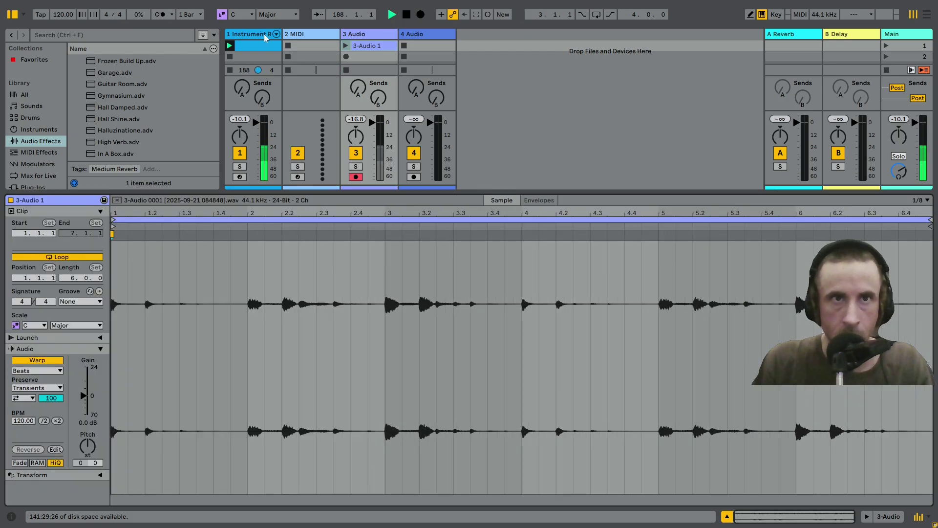
Return to the Instrument Rack track's devices and randomize all MacroMorph curves
left_click(264, 34)
left_click_drag(802, 514, 848, 520)
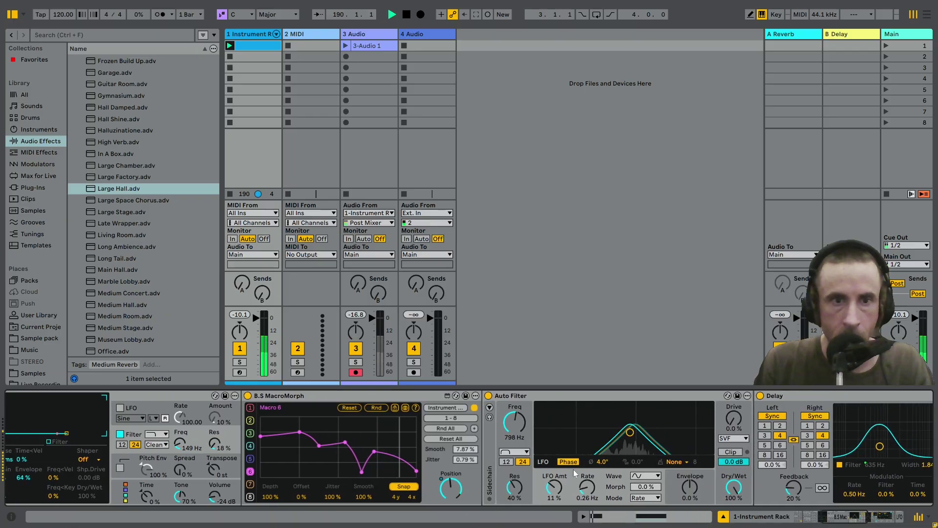
left_click(451, 429)
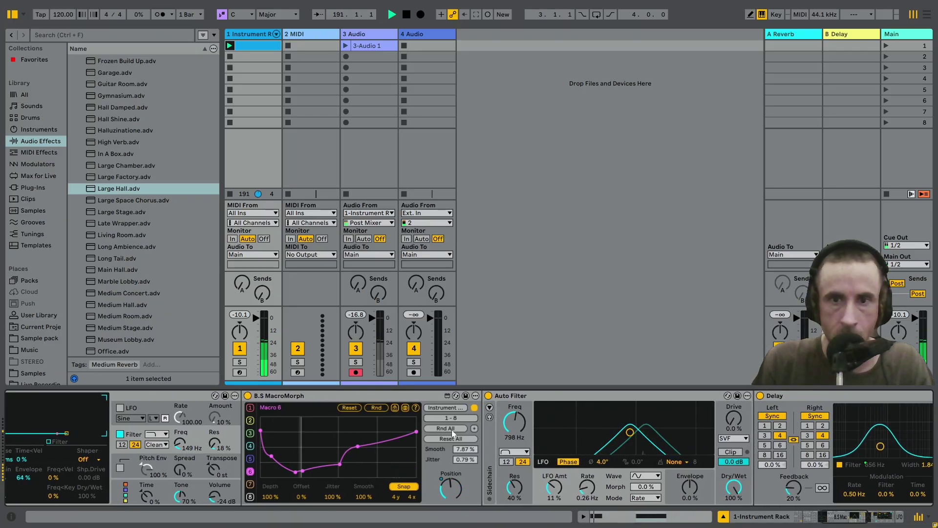
Record a second take into slot 2 of 3 Audio, viewing its waveform, and end the recording
left_click(345, 56)
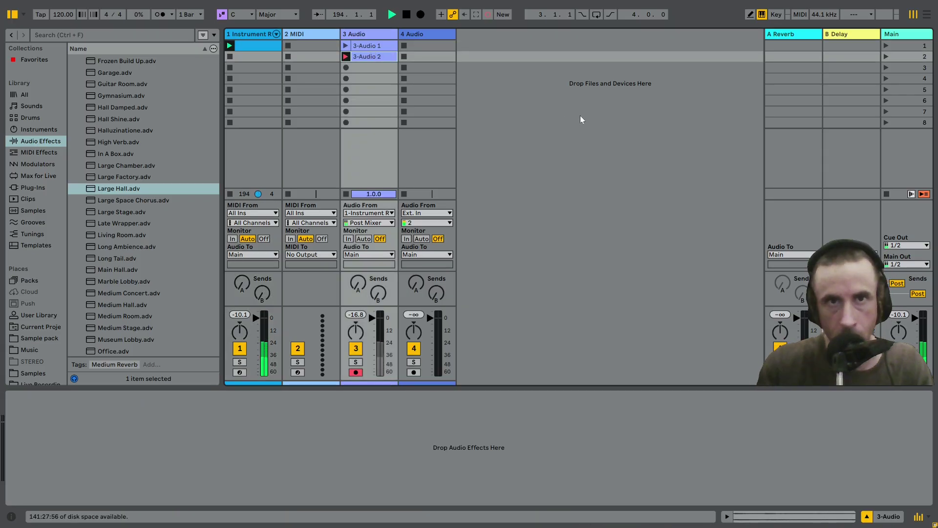
key("shift+Tab")
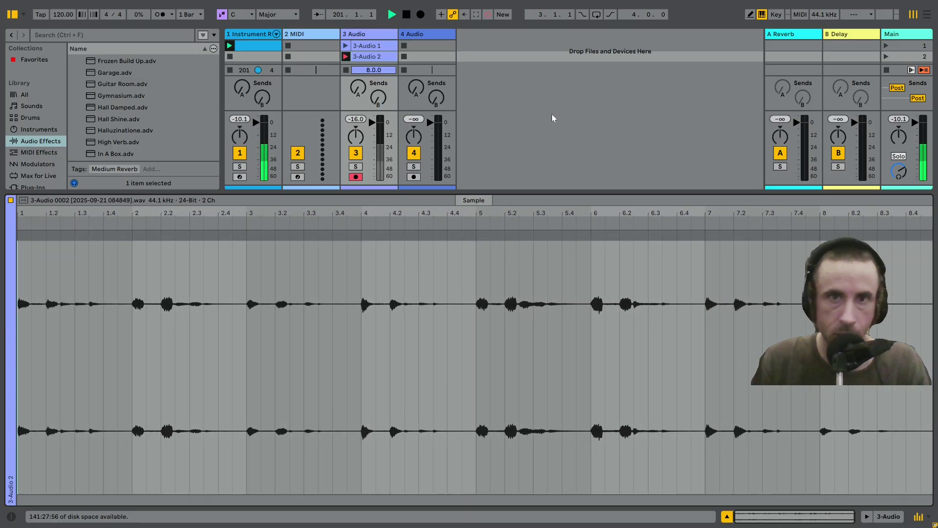
left_click(345, 71)
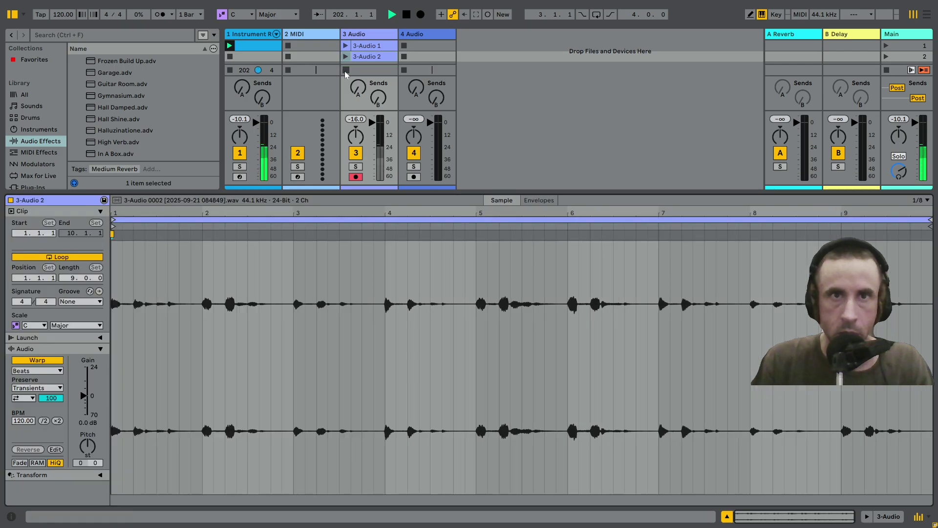
Record a third take into slot 3 of 3 Audio, view its waveform in a resized clip view and end the recording
left_click(253, 34)
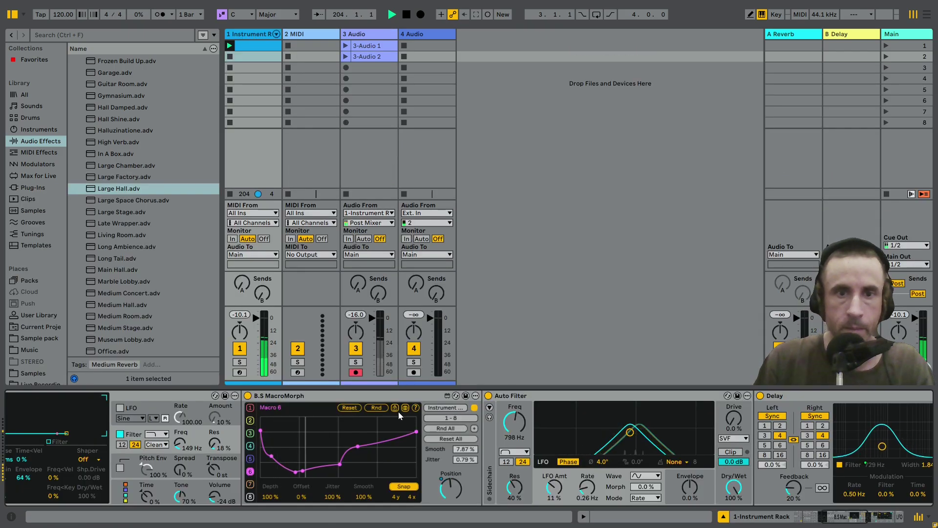
left_click(348, 70)
left_click(352, 69)
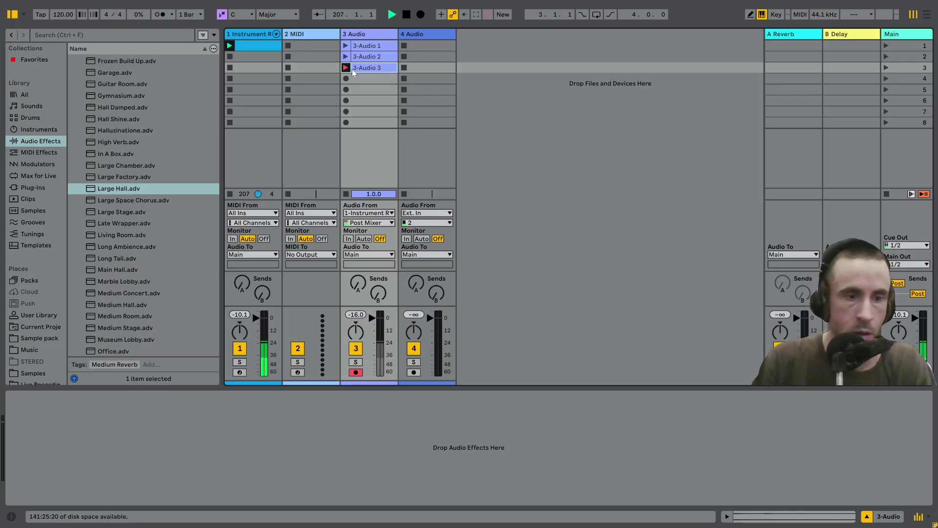
double_click(352, 69)
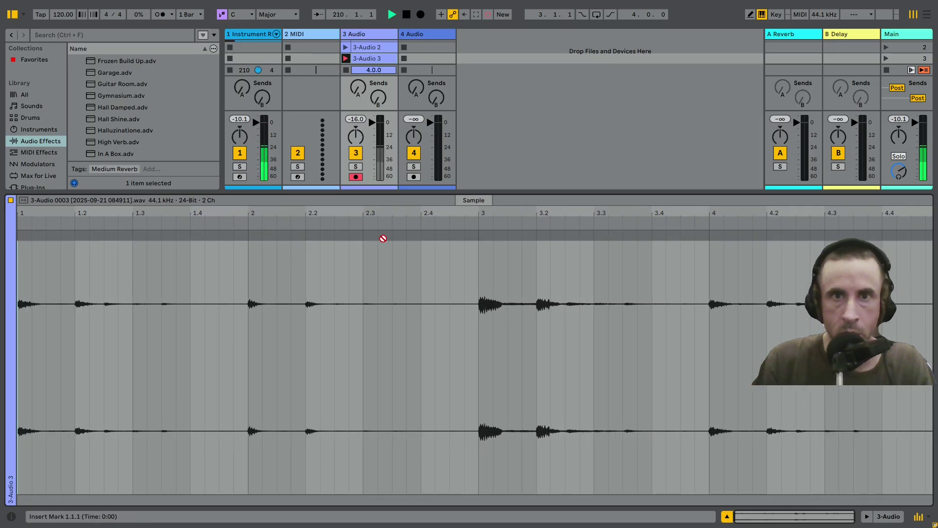
left_click_drag(356, 192, 383, 275)
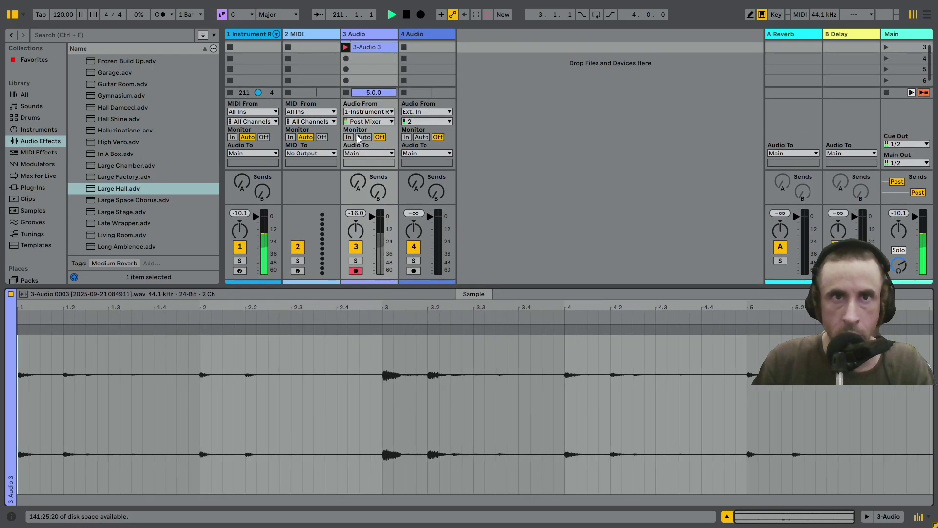
left_click(230, 47)
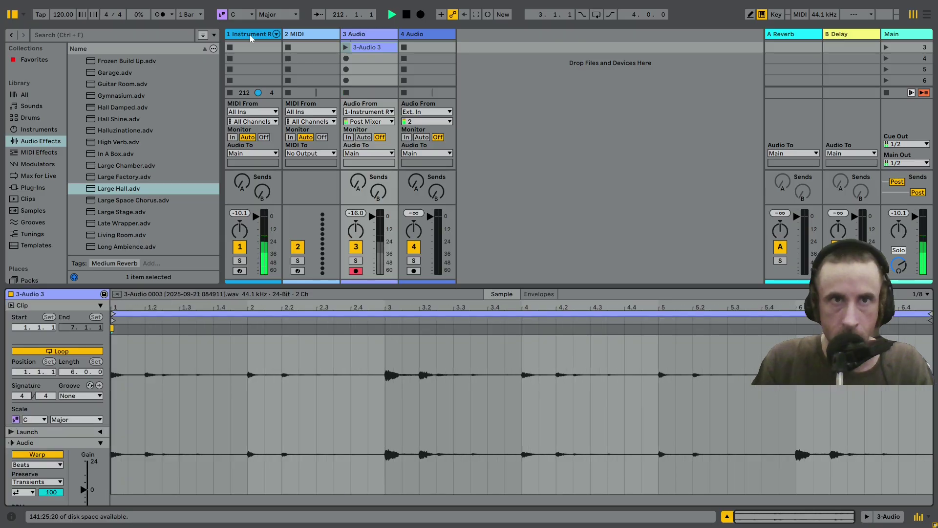
Randomize all MacroMorph curves again and record a fourth take into slot 4 of 3 Audio
left_click(447, 427)
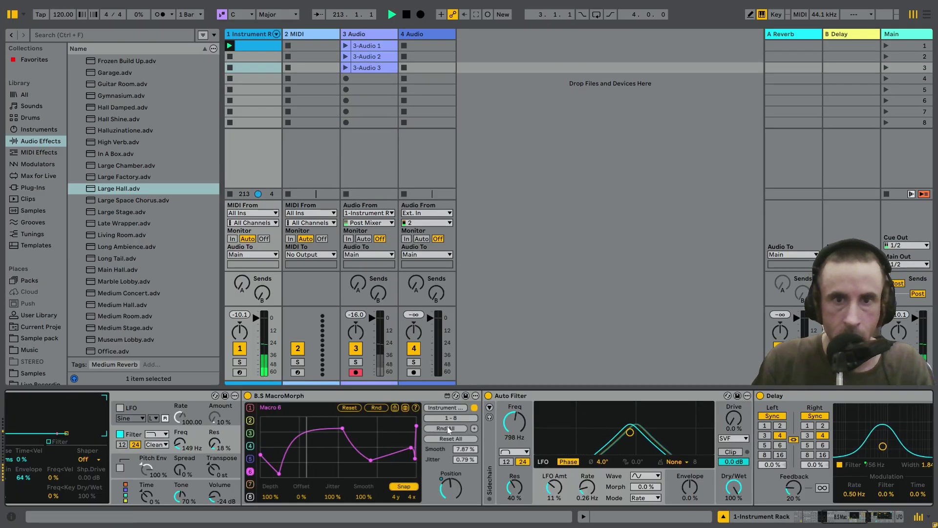
left_click(345, 78)
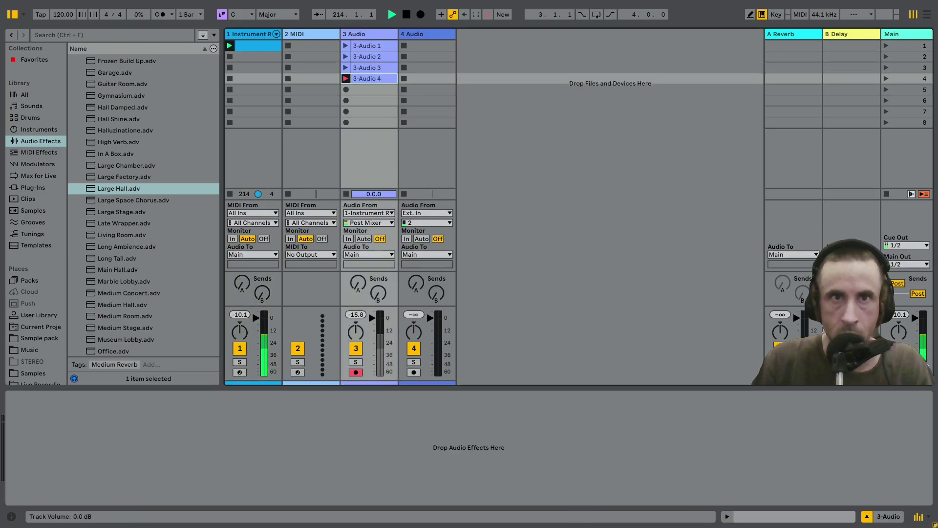
left_click(254, 35)
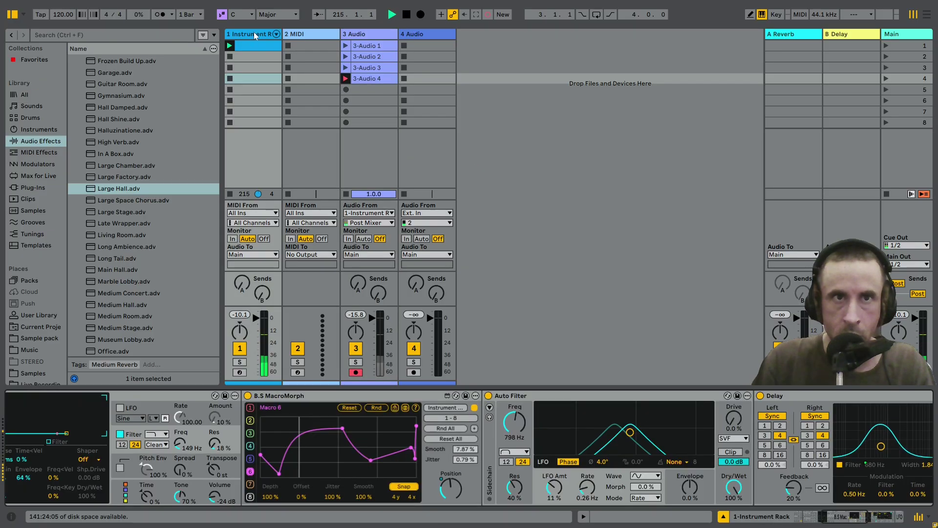
mouse_move(848, 519)
left_mouse_down()
mouse_move(835, 516)
mouse_move(900, 522)
mouse_move(841, 518)
left_mouse_up()
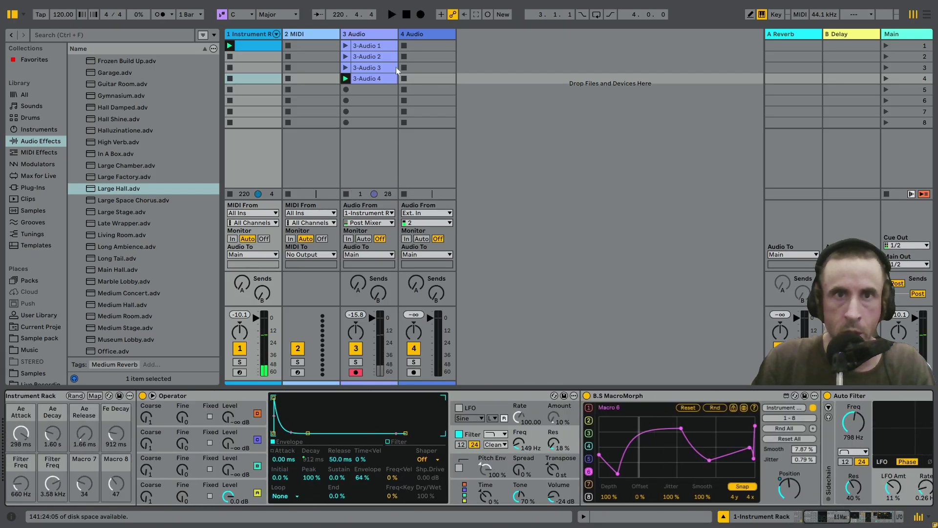
Start recording a fifth take into slot 5 of 3 Audio and randomize the MacroMorph curves
left_click(345, 90)
left_click(259, 46)
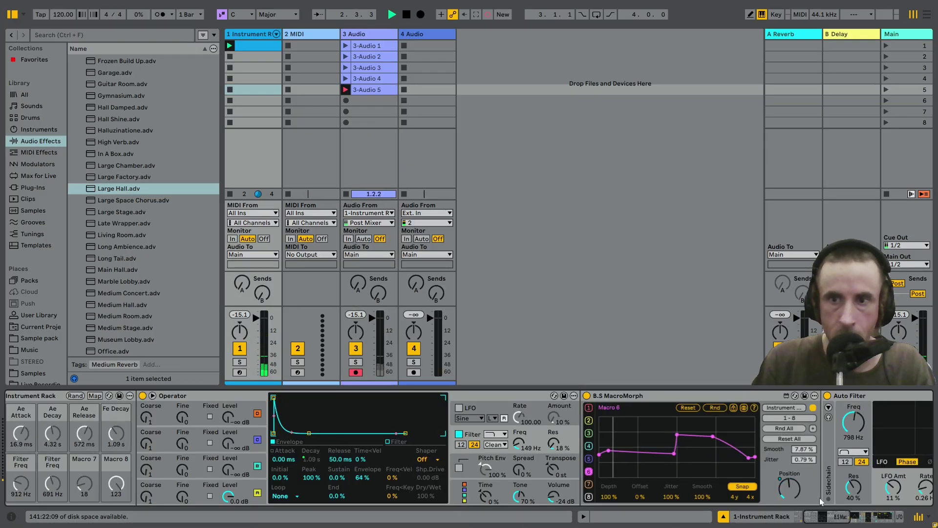
Switch the LFO's rate from synced to Hz and set it to 0.18 Hz
left_click(871, 523)
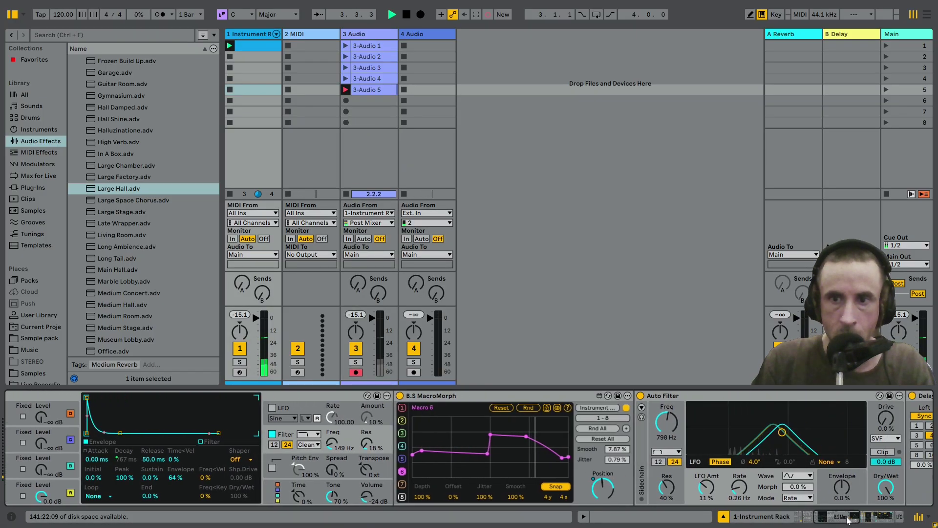
left_click_drag(859, 521, 896, 522)
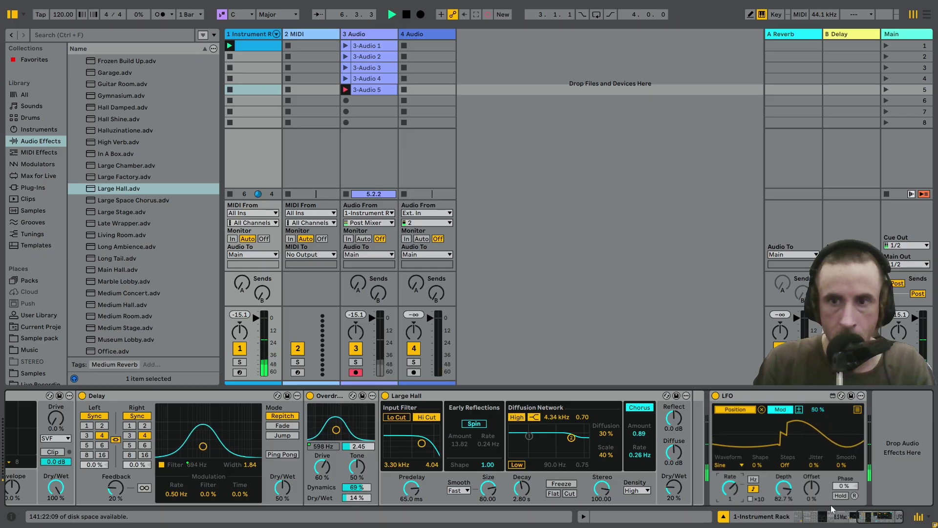
left_click(754, 479)
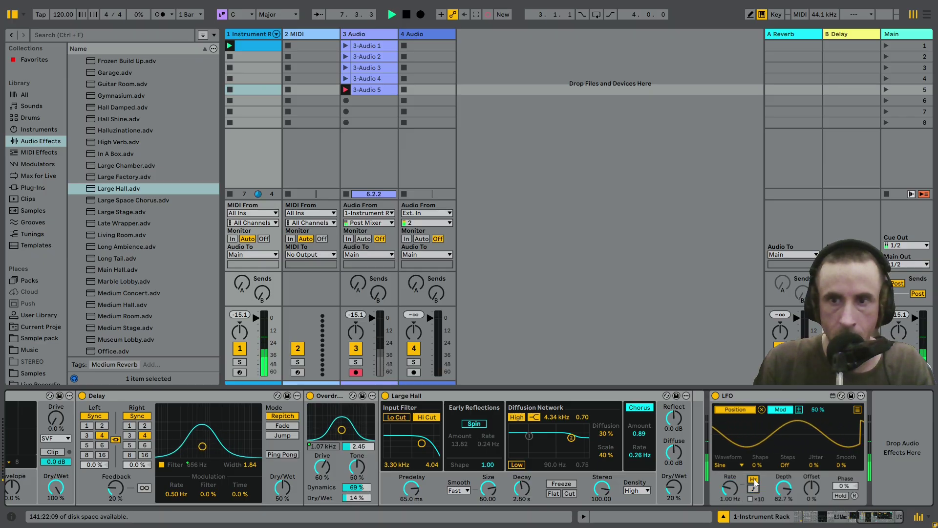
mouse_move(729, 487)
left_mouse_down()
mouse_move(729, 472)
mouse_move(730, 499)
left_mouse_up()
End the fifth take and start recording a sixth into slot 6 of 3 Audio
left_click_drag(874, 517, 831, 523)
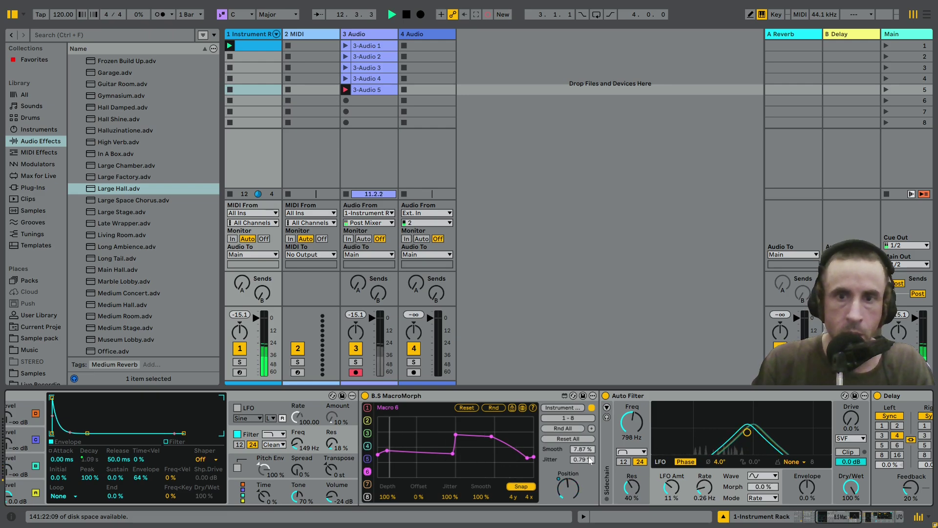
left_click(347, 101)
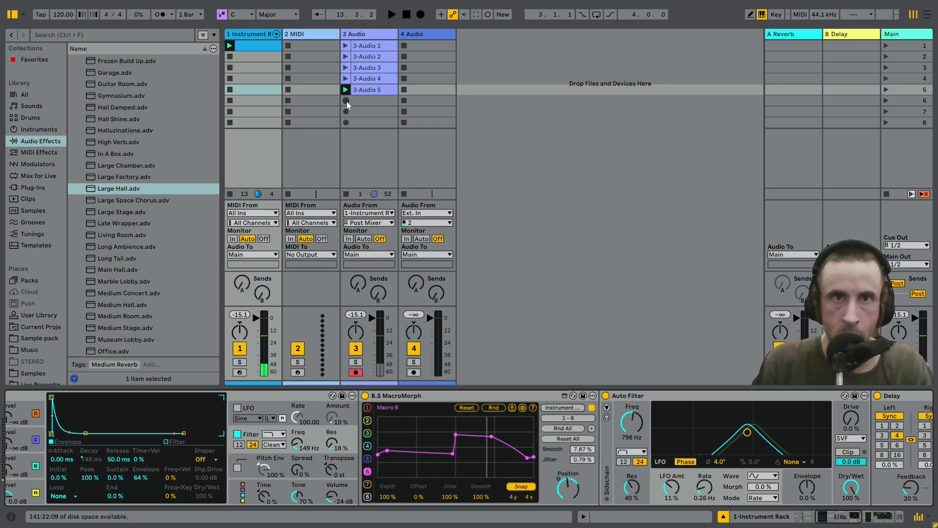
left_click(346, 100)
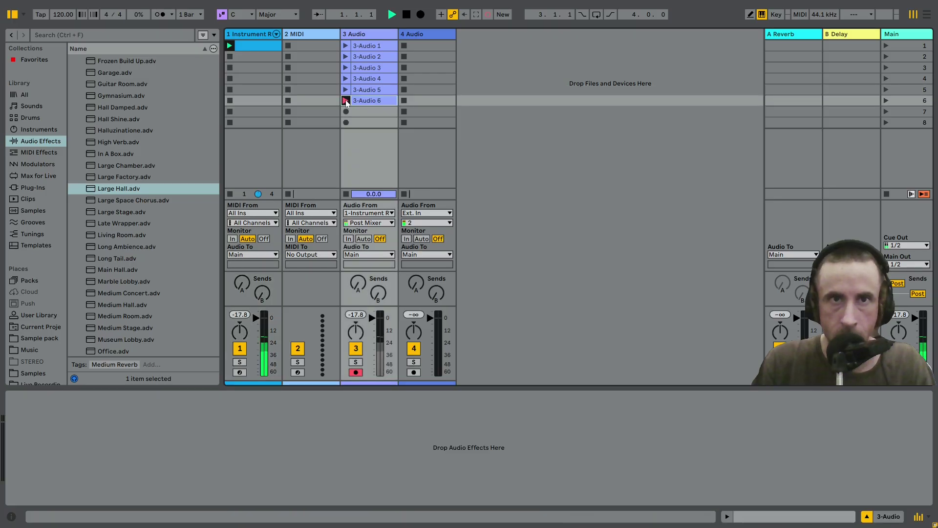
Set MacroMorph's global Jitter to 12.6 %, randomize all its curves, and stop playback to end the sixth take
left_click(259, 36)
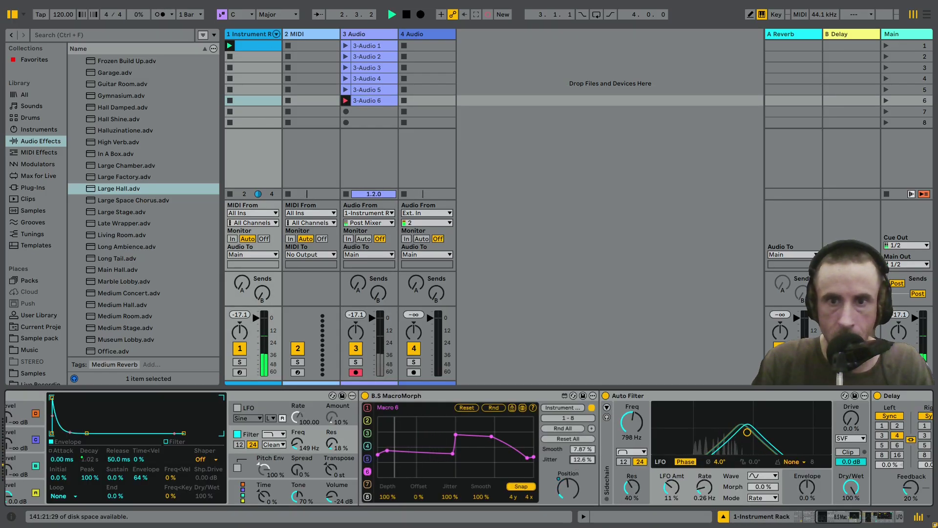
left_click(561, 428)
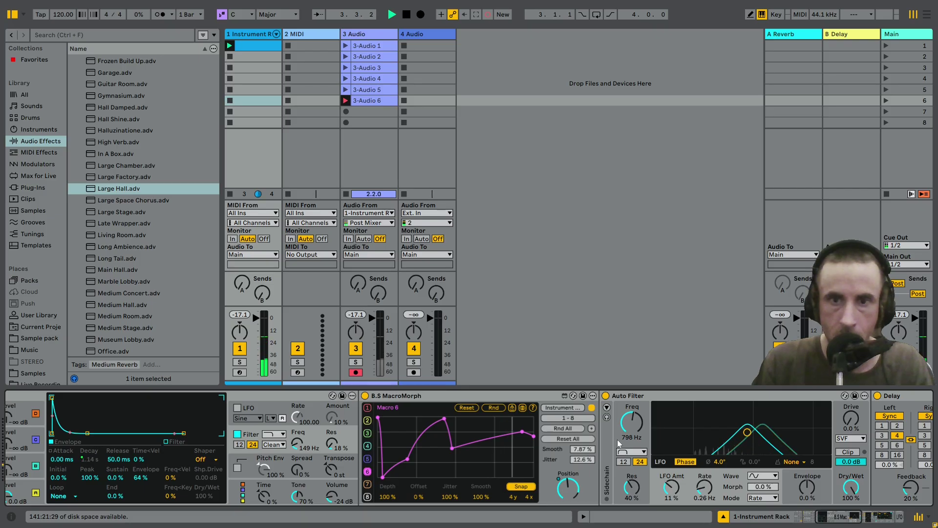
left_click(847, 519)
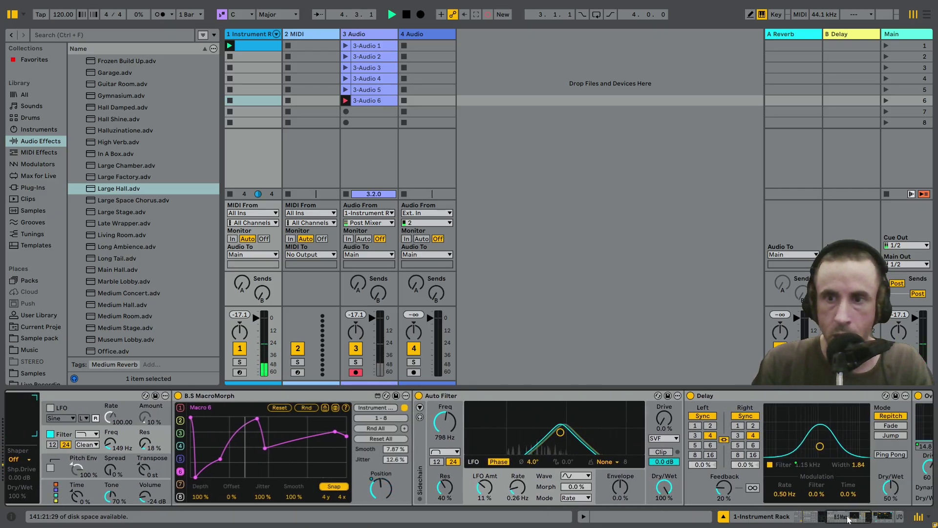
left_click_drag(848, 519, 881, 519)
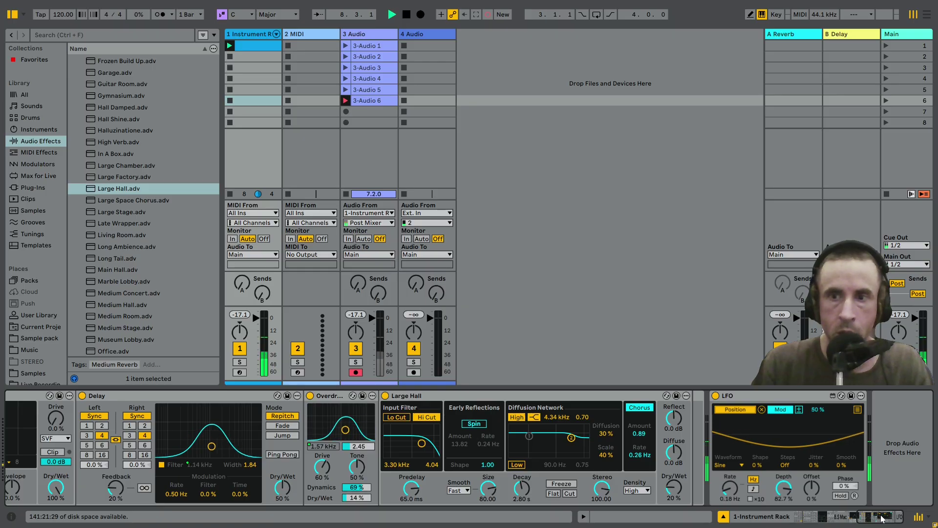
left_click_drag(882, 518, 825, 517)
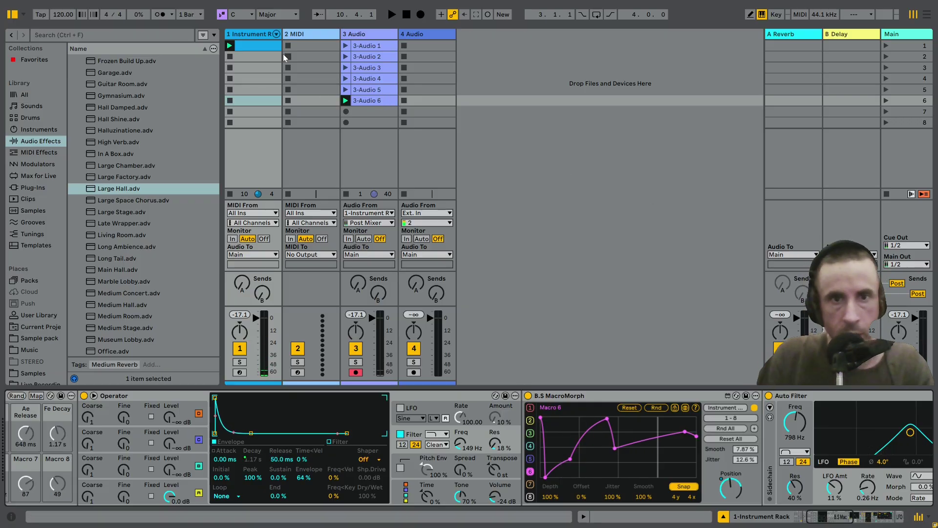
Select all six recorded clips on 3 Audio and enable Follow Action for them in their launch settings
left_click(361, 45)
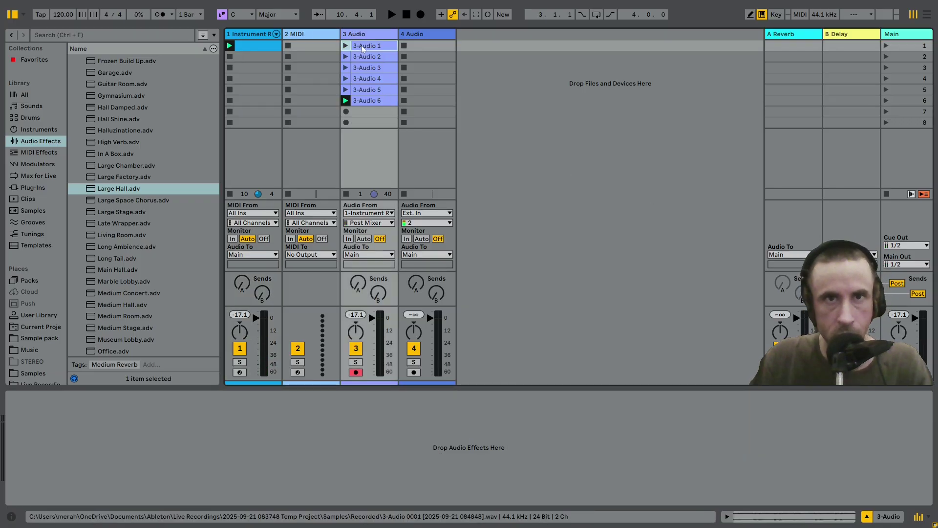
left_click(371, 101, "shift")
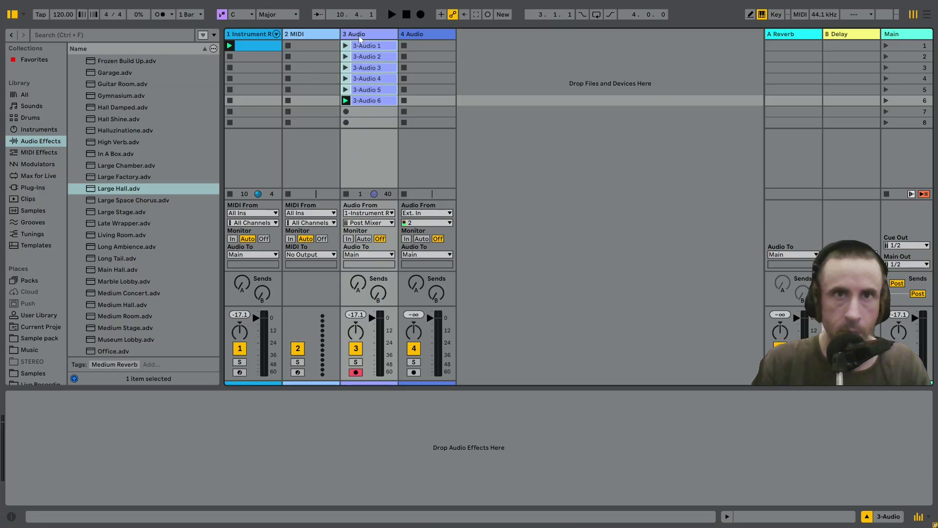
key("shift+Tab")
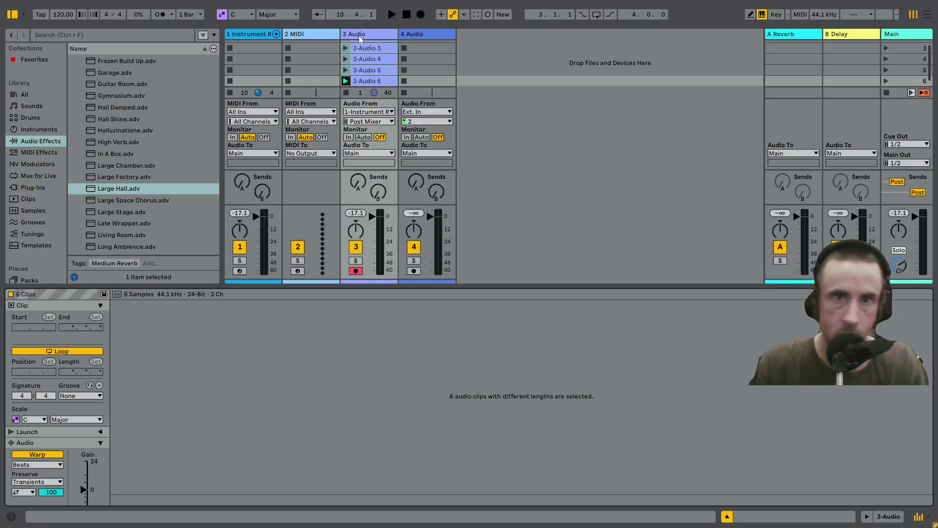
left_click(99, 432)
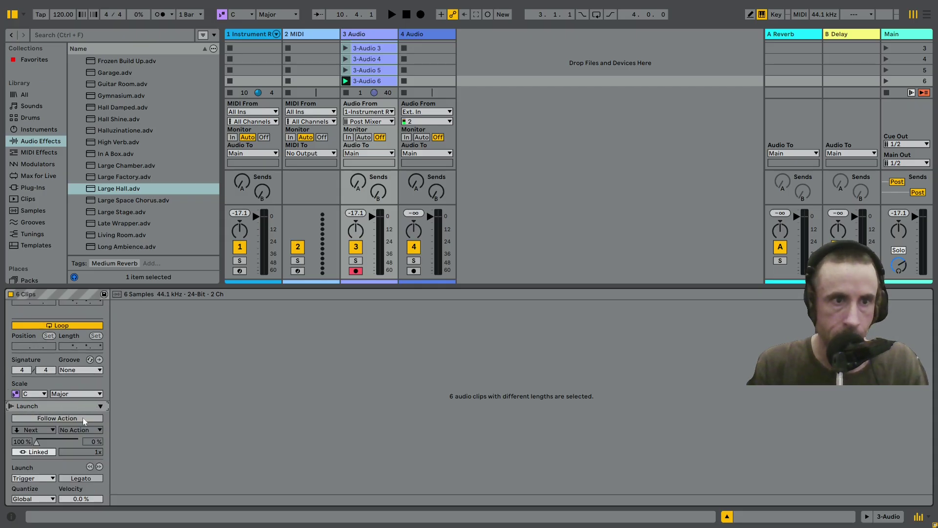
scroll(82, 423, "down", 2)
scroll(53, 411, "down", 1)
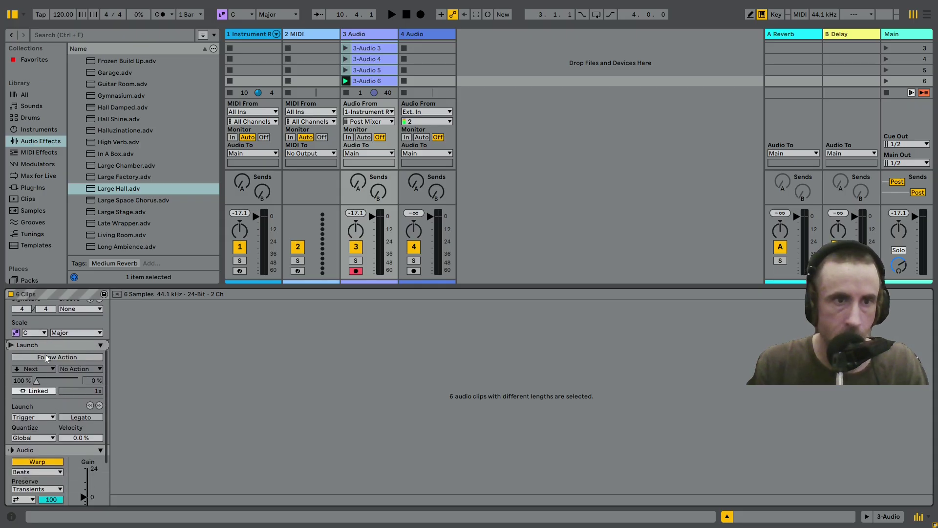
left_click(45, 356)
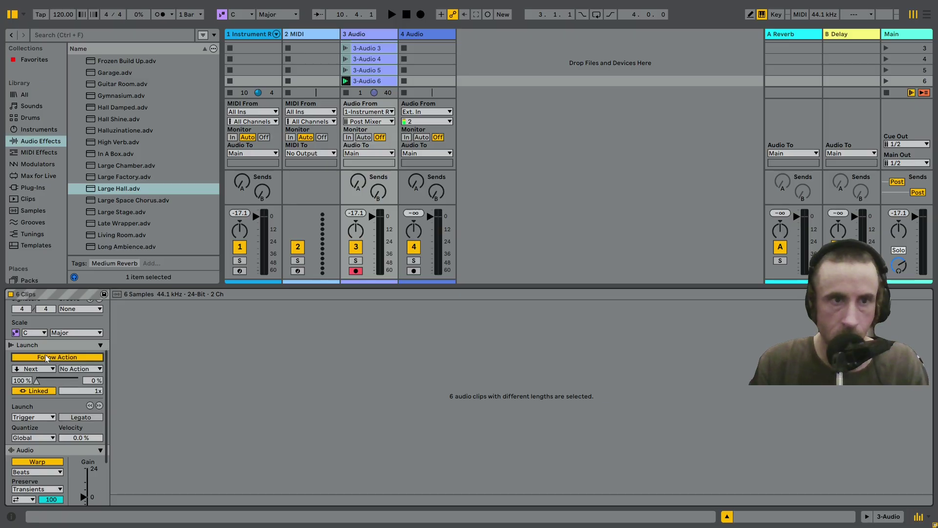
Unlink the six clips' follow action, set its time to 0.2.1 and its action to Any, with Legato enabled
left_click(32, 391)
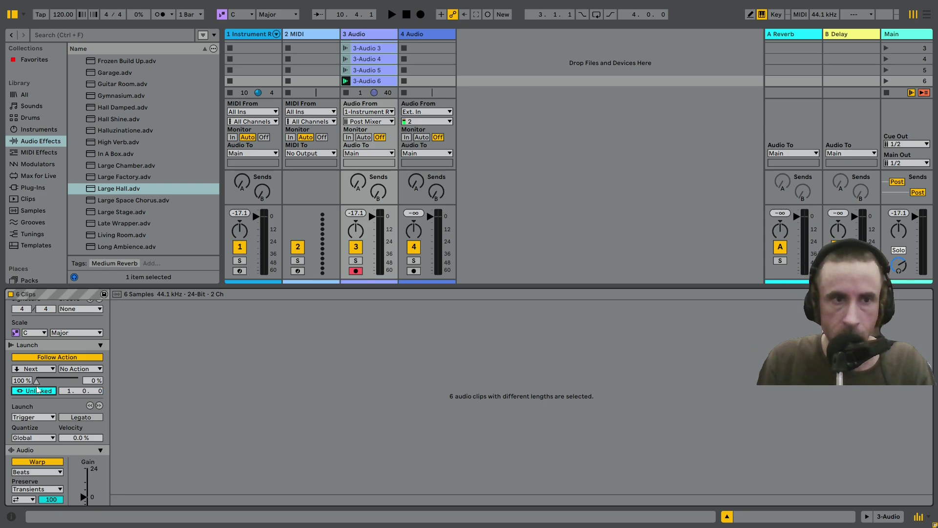
left_click(69, 390)
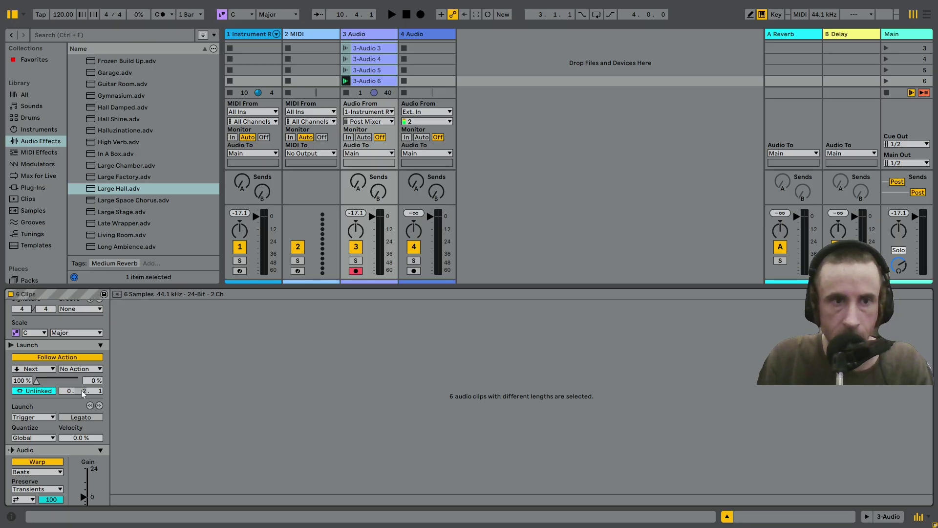
left_click(48, 371)
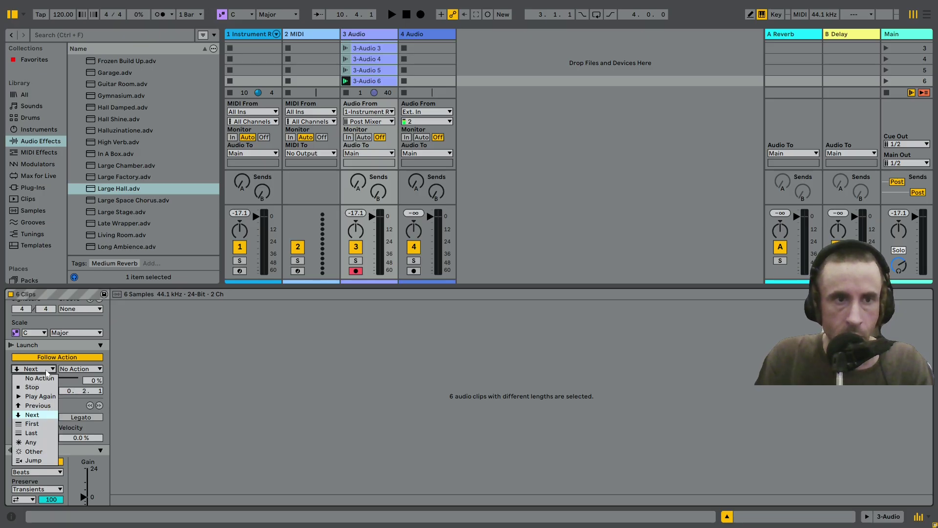
left_click(31, 442)
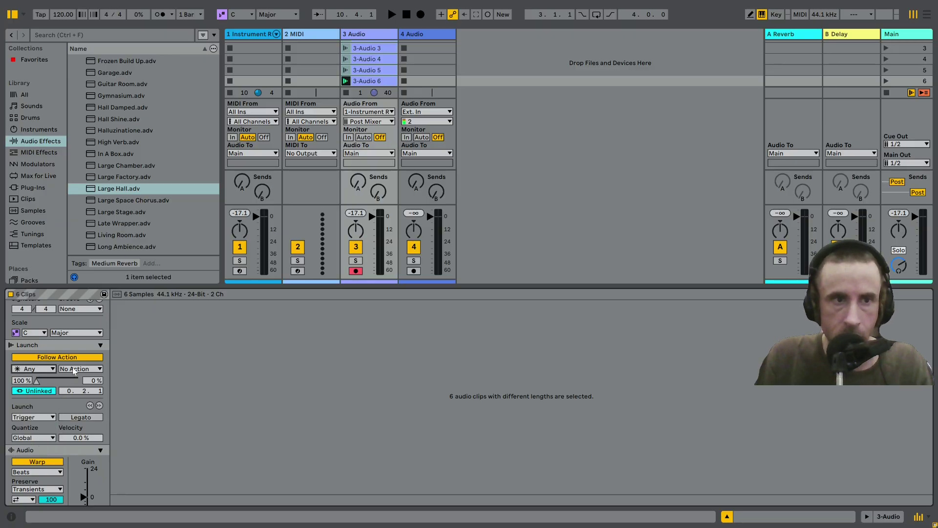
left_click(77, 419)
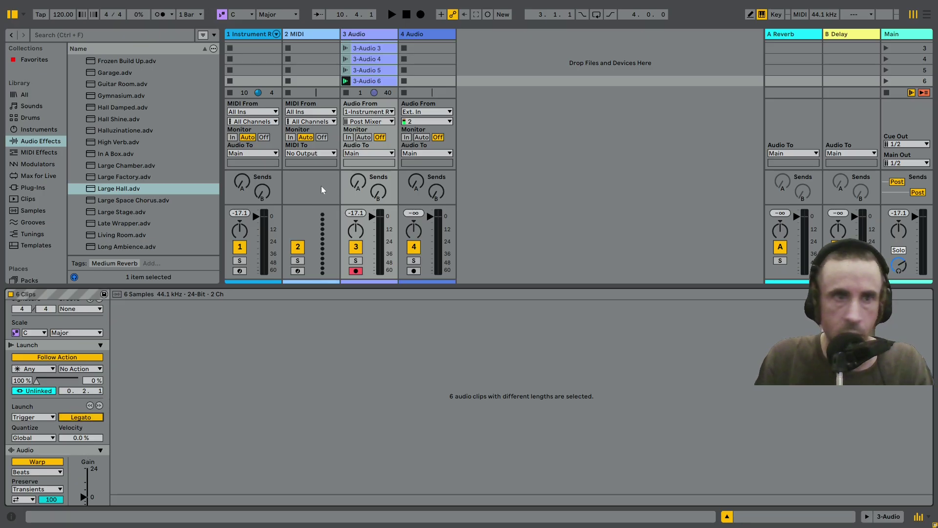
Launch the fifth clip on 3 Audio and solo that track
left_click(346, 69)
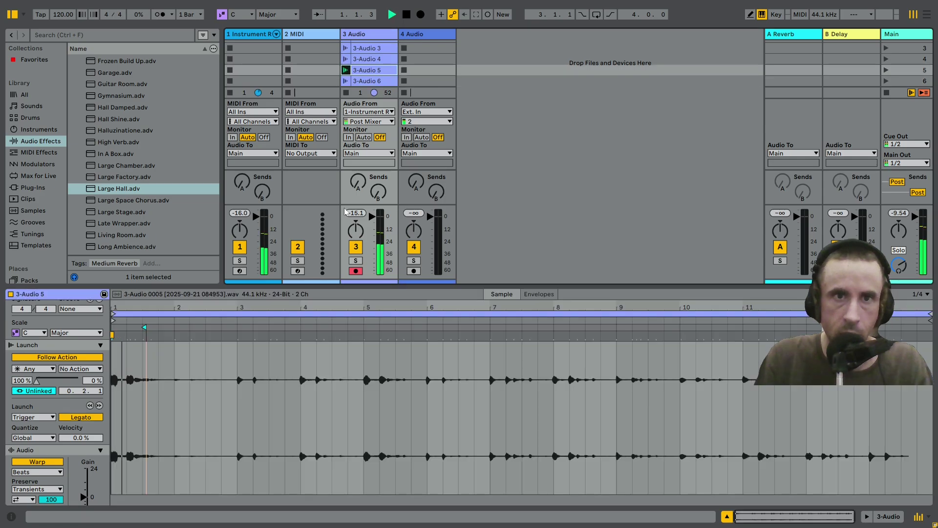
left_click(355, 261)
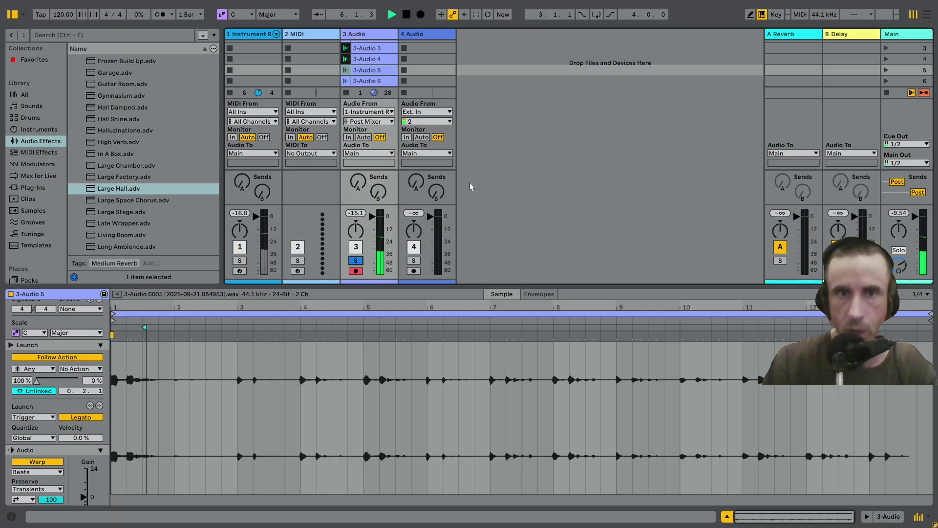
Copy the Auto Filter, Delay, Overdrive and Large Hall effects from the Instrument Rack track onto 3 Audio
left_click(263, 36)
double_click(263, 35)
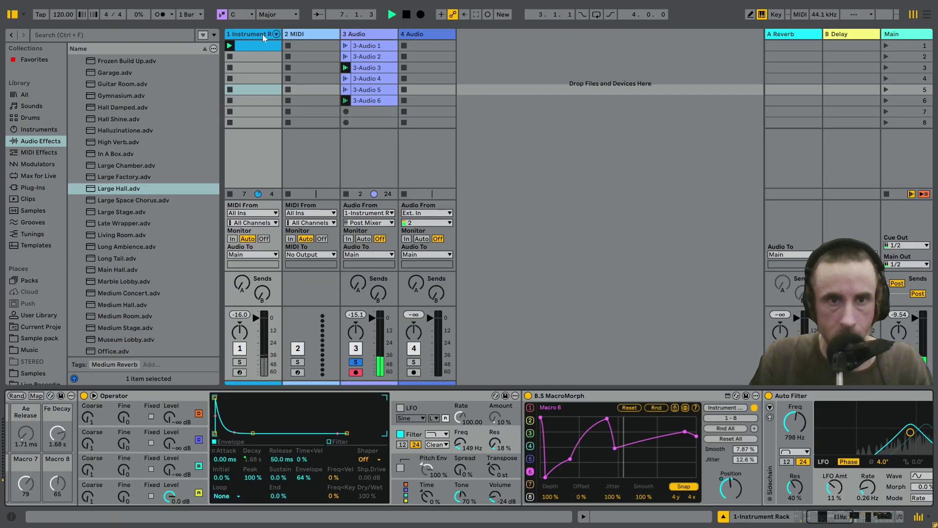
left_click(822, 519)
mouse_move(823, 519)
left_mouse_down()
mouse_move(852, 525)
mouse_move(831, 517)
left_mouse_up()
left_click(743, 404)
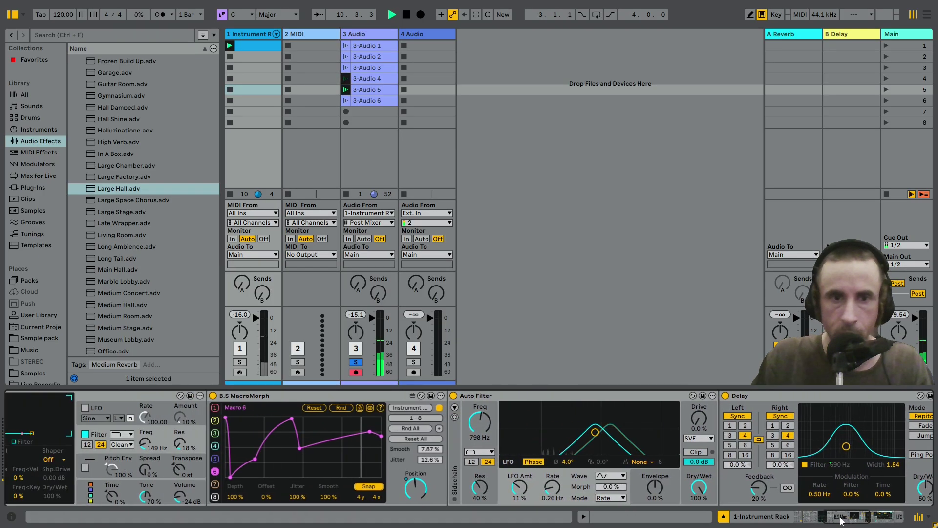
left_click(526, 398)
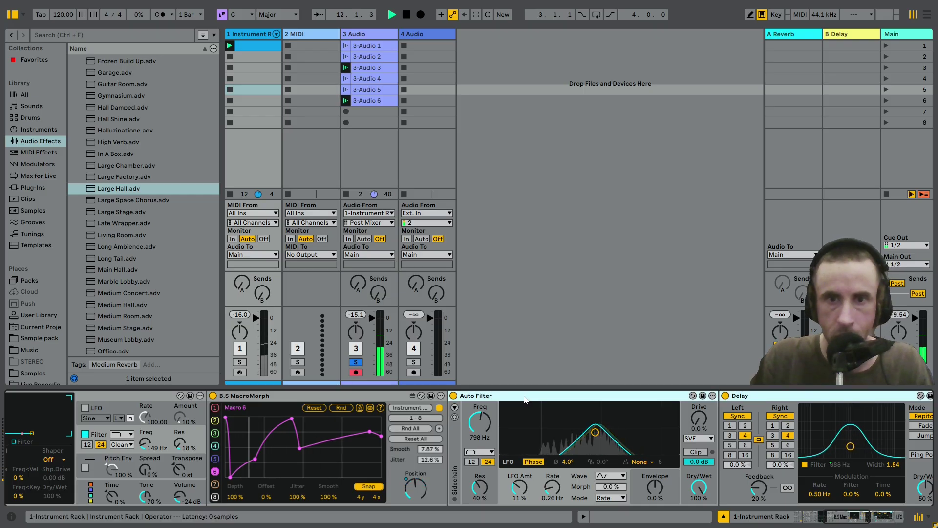
left_click(374, 41)
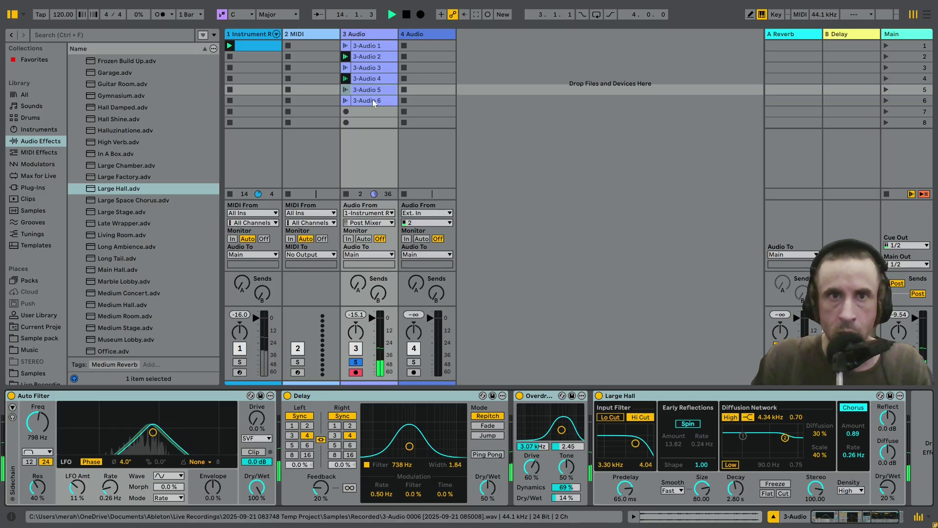
Select all six clips on 3 Audio again and transpose their pitch to -6 semitones
left_click(373, 100)
left_click(370, 49, "shift")
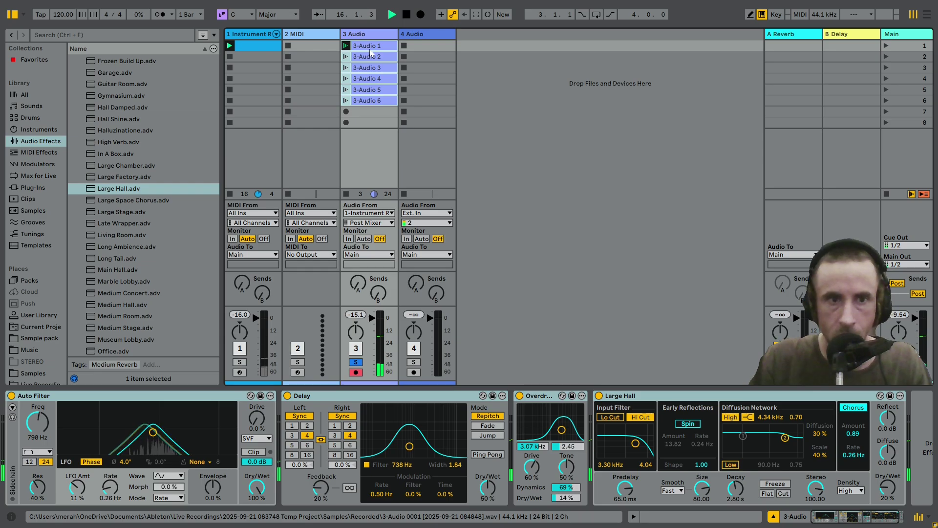
key("shift+Tab")
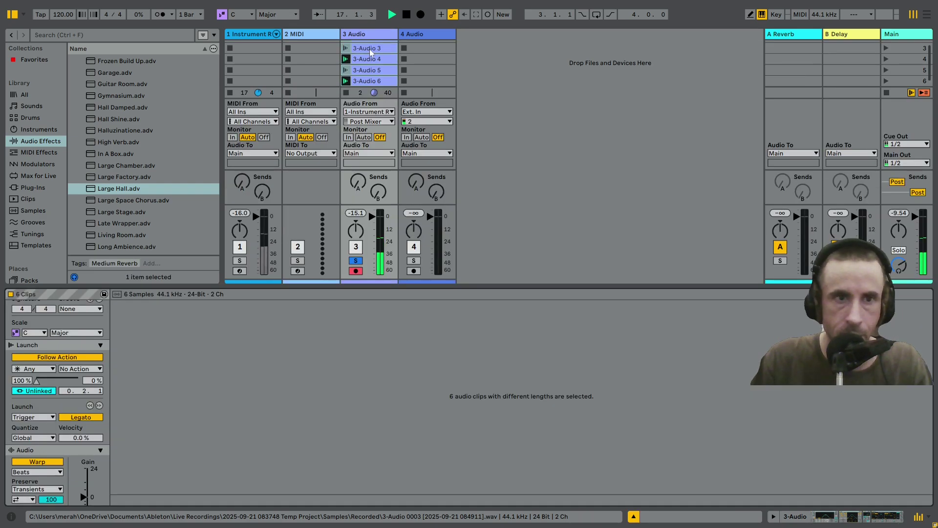
key("shift+Tab")
key("shift+Tab")
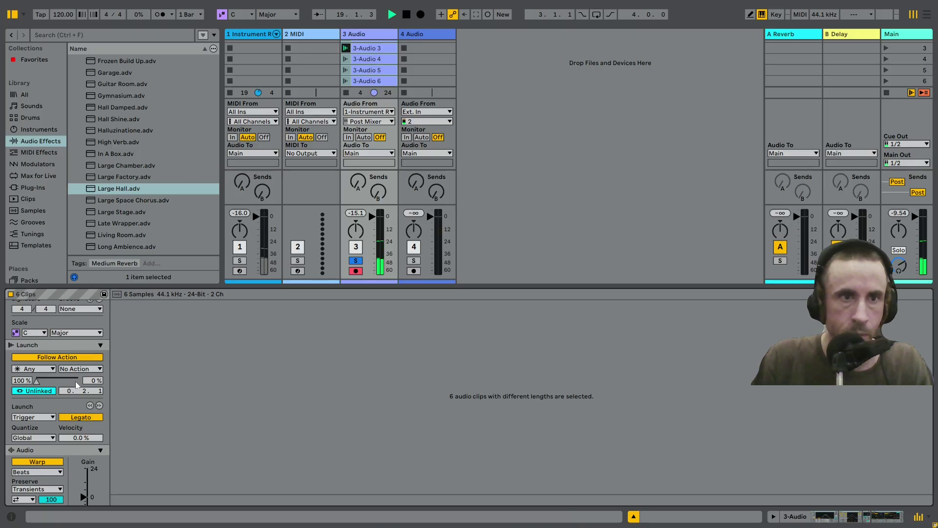
scroll(75, 381, "up", 5)
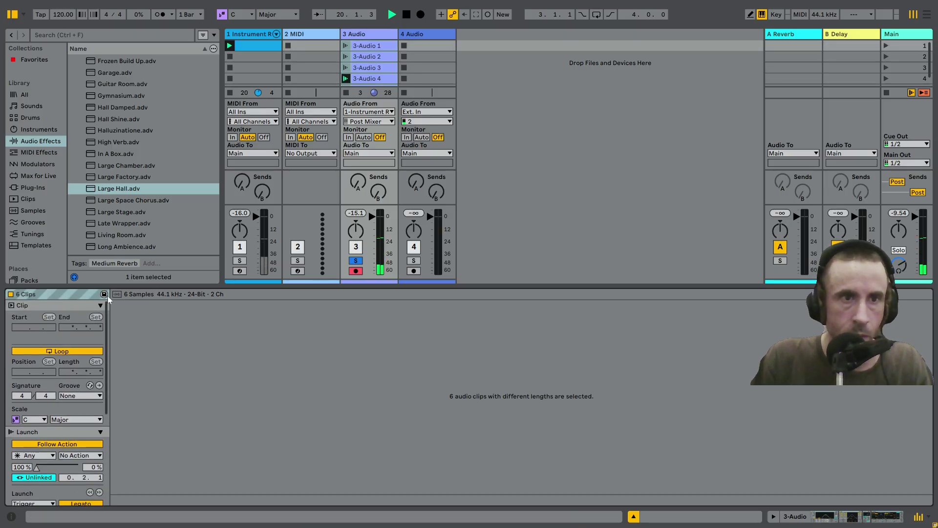
left_click(358, 79)
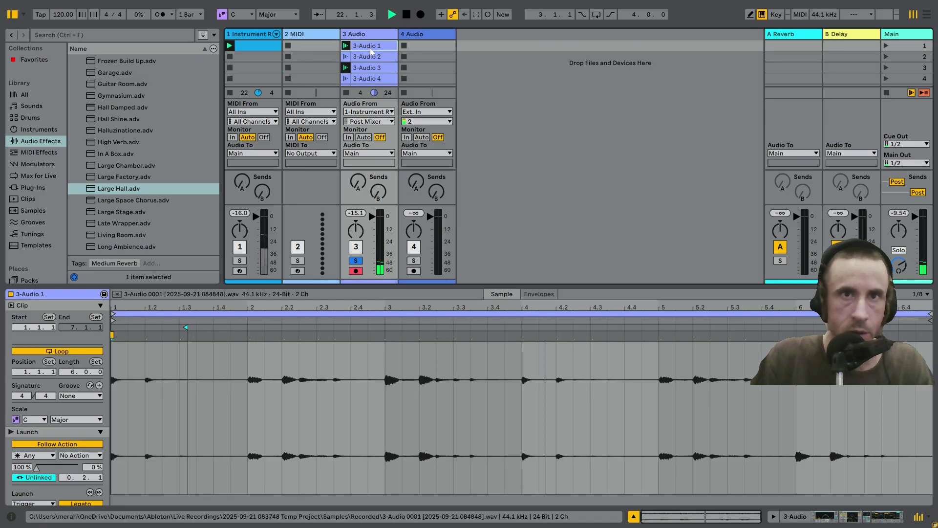
left_click_drag(450, 288, 450, 367)
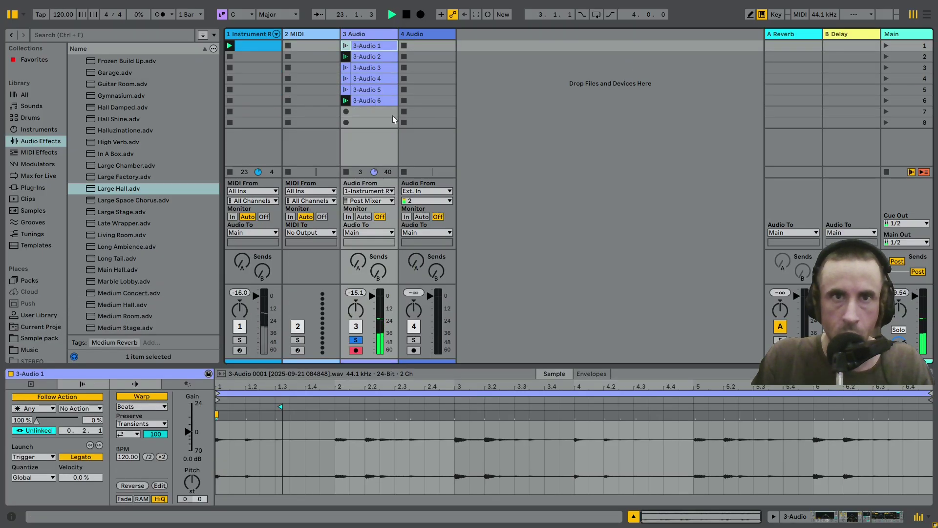
left_click(365, 46, "shift")
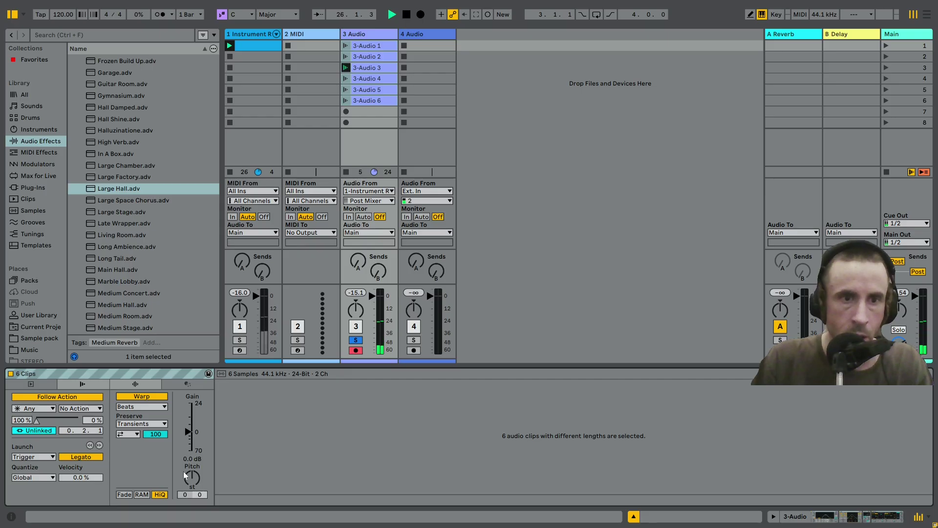
left_click_drag(185, 474, 185, 486)
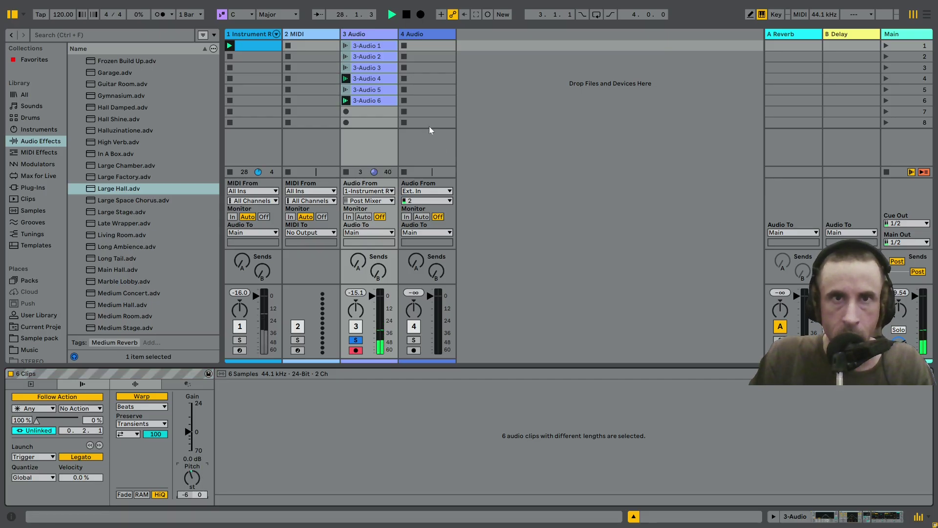
Add a Limiter at the end of 3 Audio's effects chain, after Large Hall
left_click(375, 34)
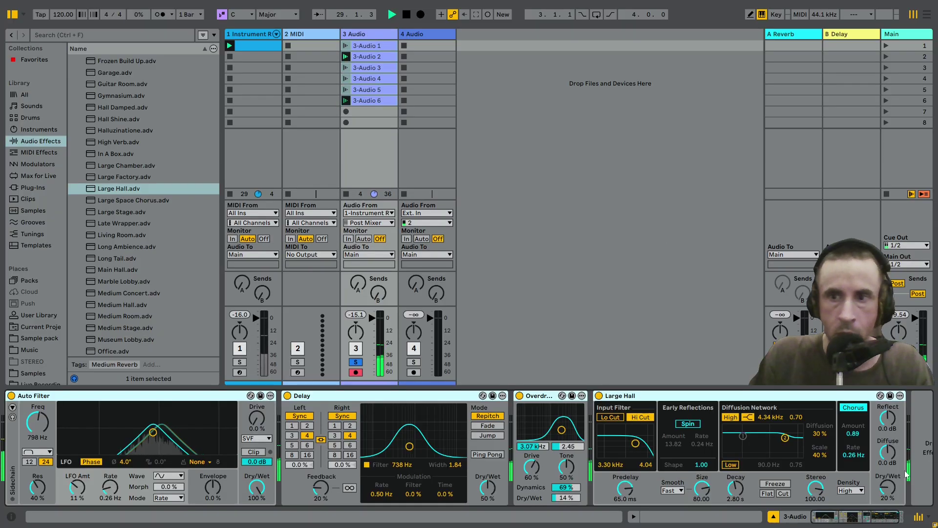
left_click(871, 517)
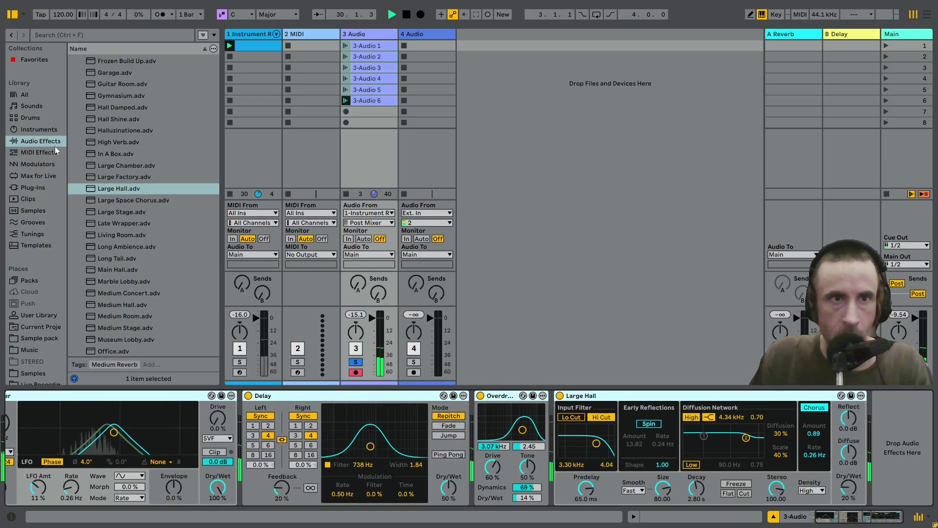
scroll(105, 181, "down", 15)
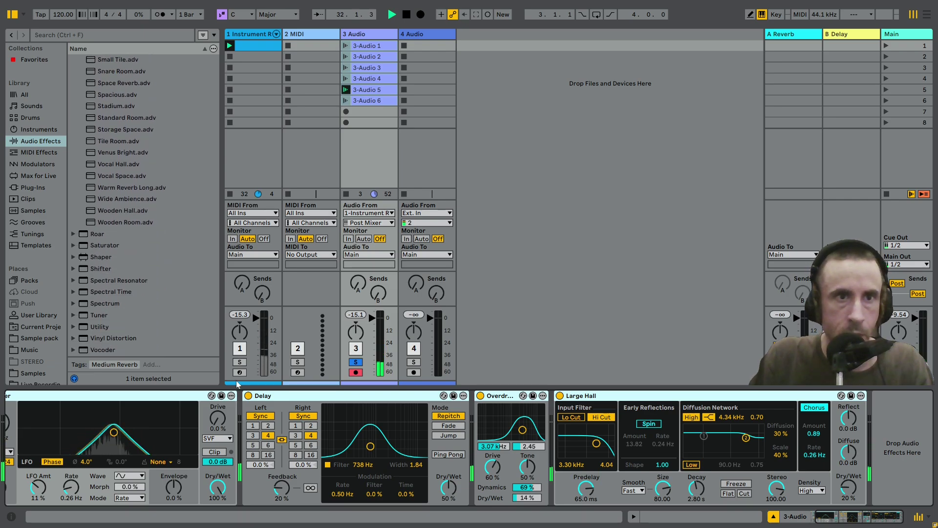
left_click_drag(215, 336, 200, 115)
double_click(98, 257)
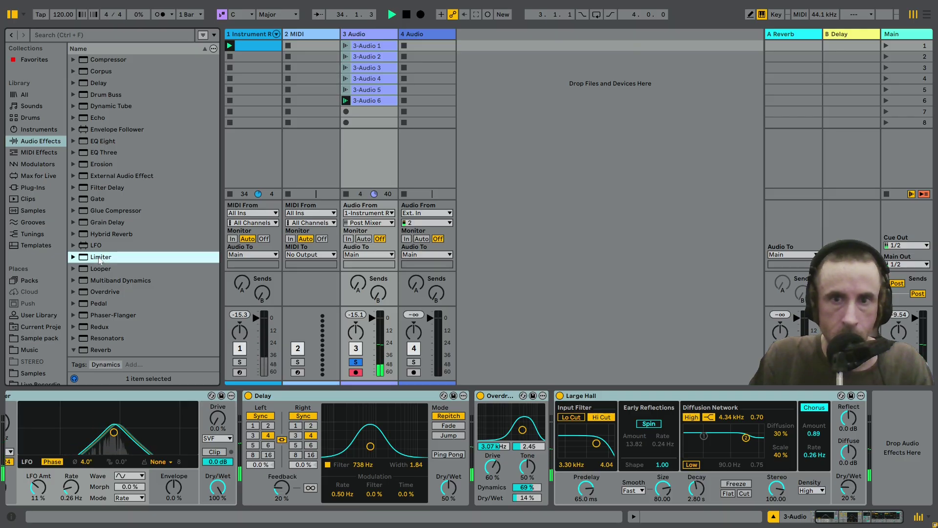
Set the Limiter's input gain to 13 dB and its ceiling to -12 dB, lowering the system volume to 70
mouse_move(783, 422)
left_mouse_down()
mouse_move(783, 400)
mouse_move(776, 423)
left_mouse_up()
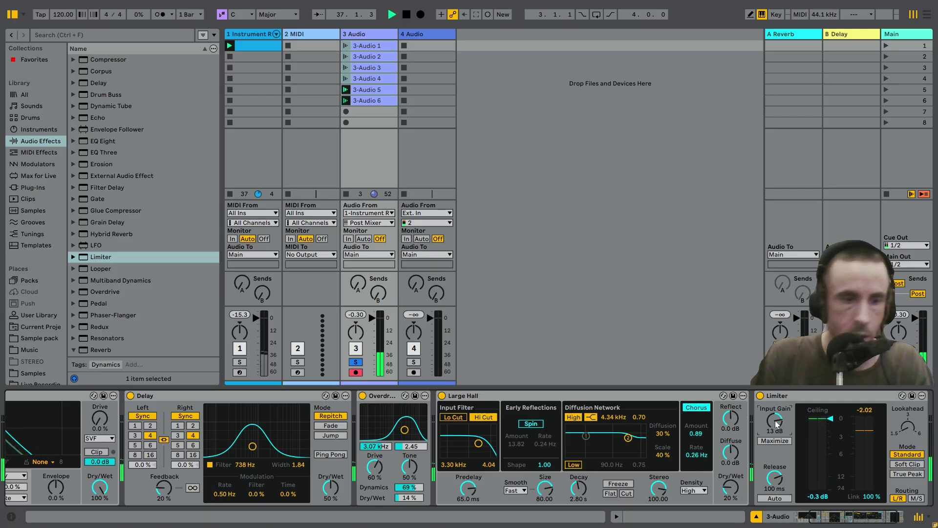
key("XF86AudioLowerVolume")
key("XF86AudioLowerVolume")
key("XF86AudioLowerVolume")
key("XF86AudioLowerVolume")
key("XF86AudioLowerVolume")
key("XF86AudioLowerVolume")
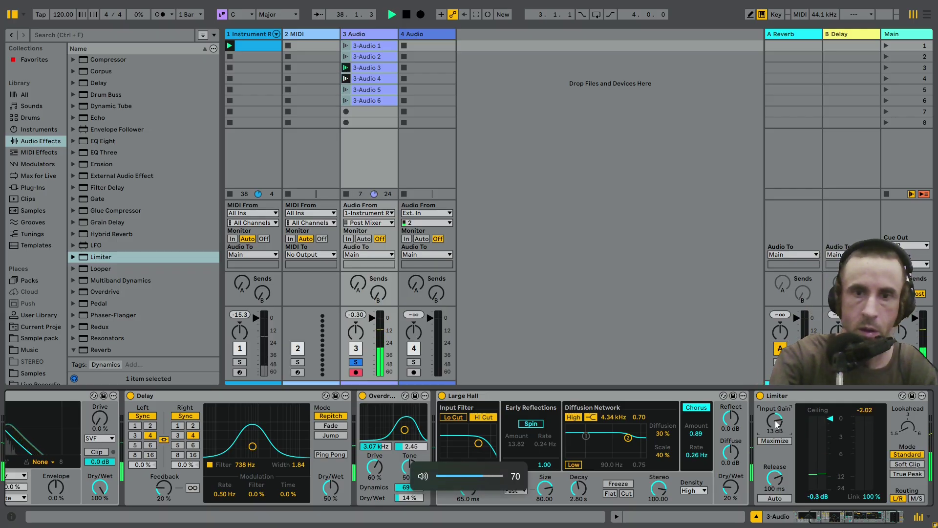
left_click_drag(829, 434, 829, 476)
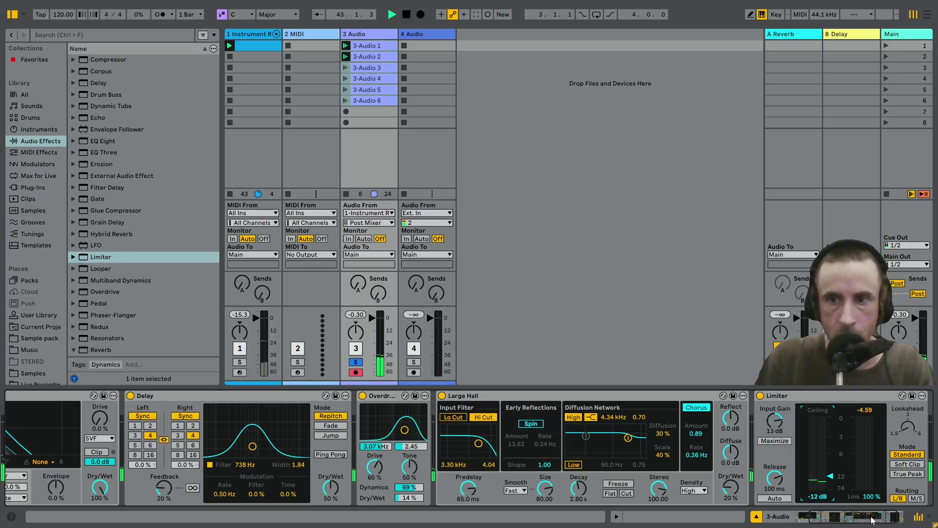
Group all effects on 3 Audio into an Audio Effect Rack and show the rack's macro controls
left_click_drag(873, 518, 879, 521)
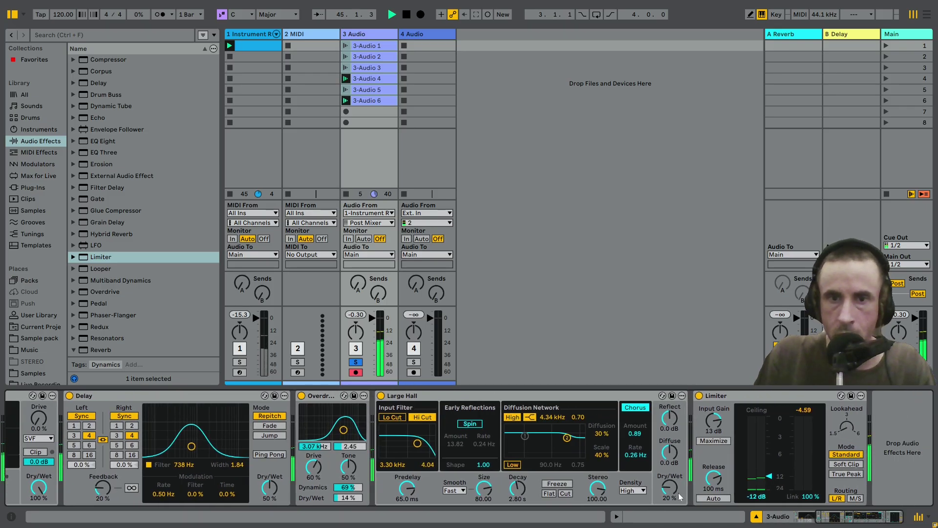
left_click_drag(878, 520, 853, 520)
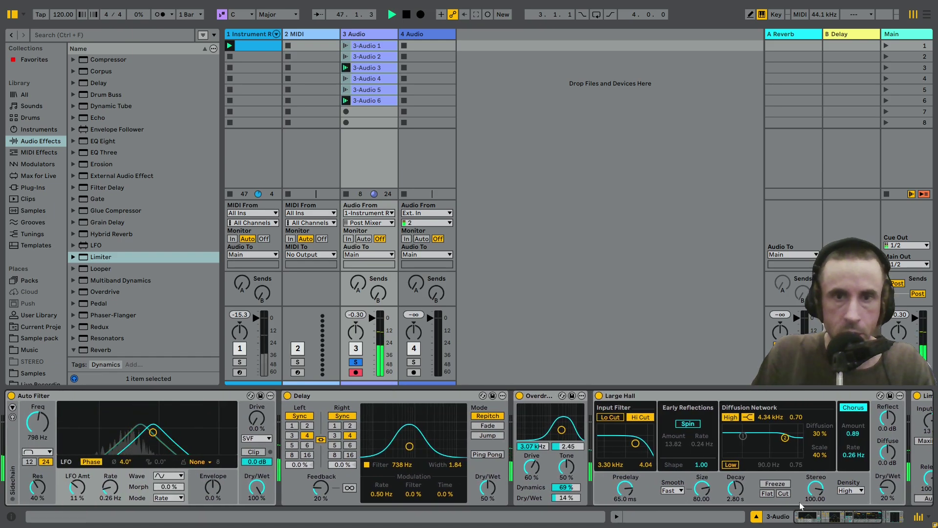
left_click(384, 402)
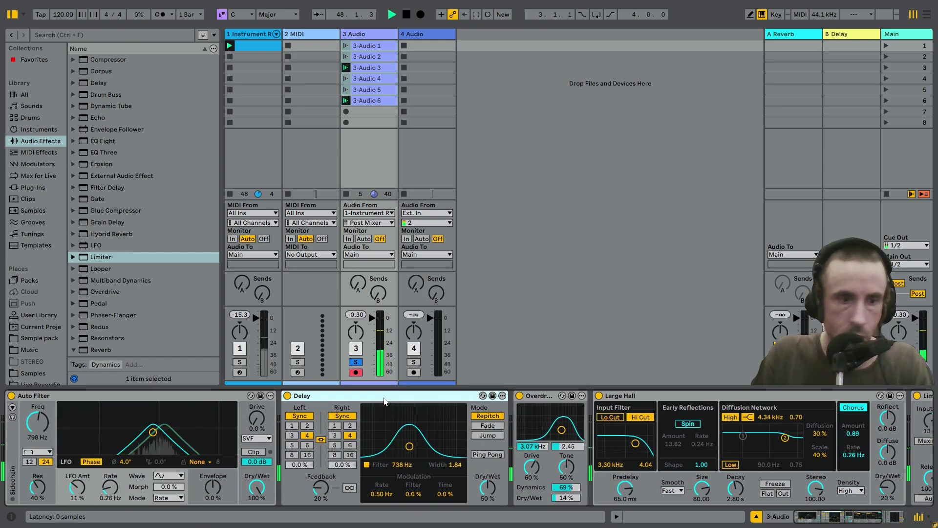
key("ctrl+a")
key("ctrl+g")
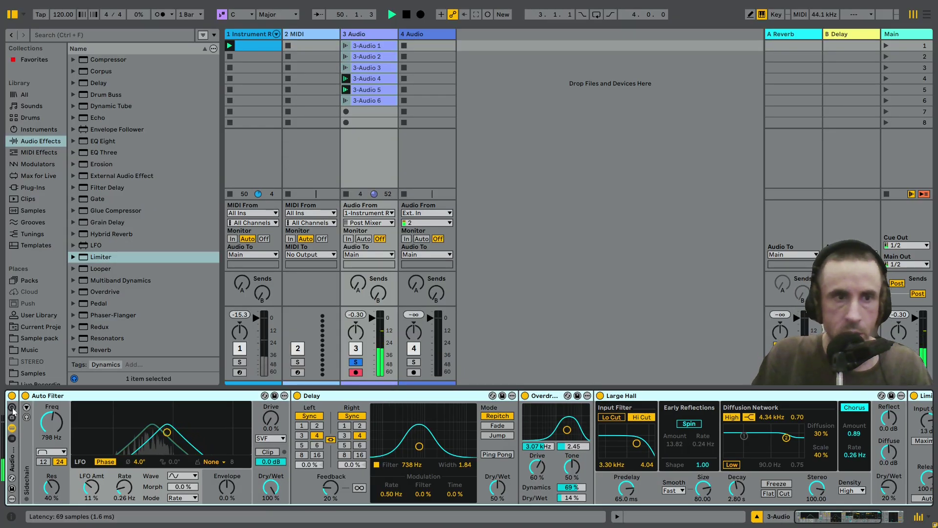
left_click(12, 428)
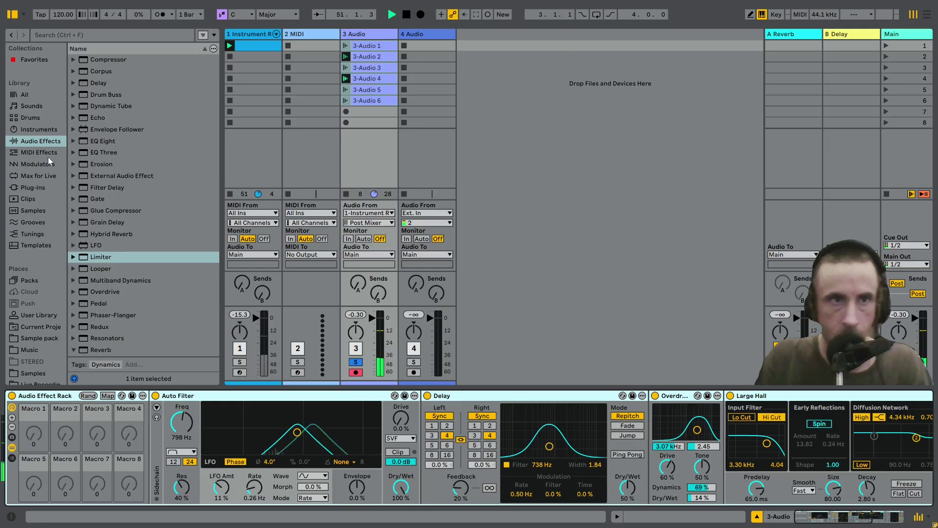
Insert B.S MacroMorph before Auto Filter in the rack and map Auto Filter's Envelope amount to Macro 1
left_click(43, 176)
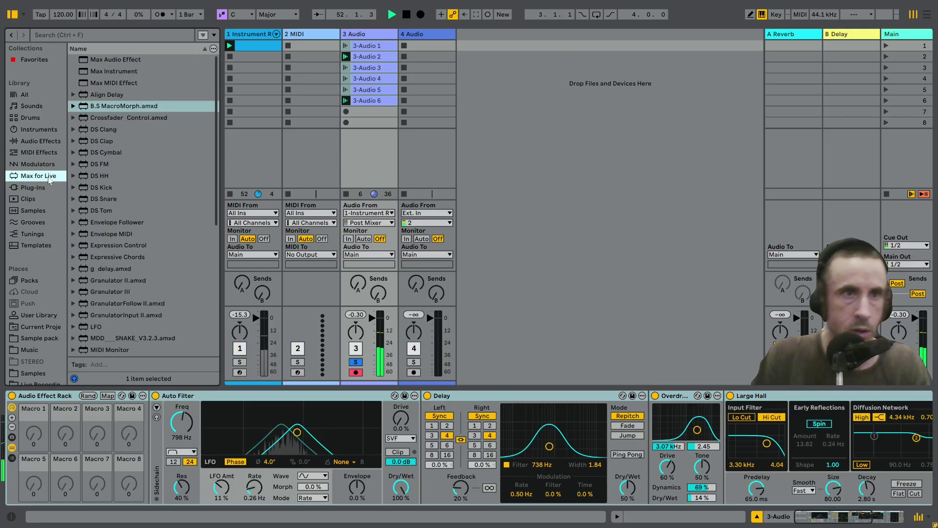
mouse_move(134, 105)
left_mouse_down()
mouse_move(168, 328)
mouse_move(151, 412)
left_mouse_up()
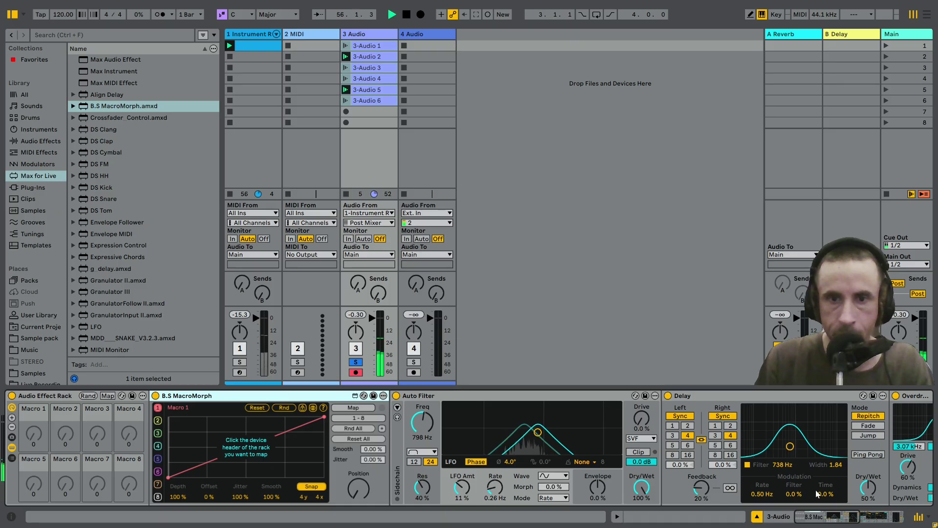
right_click(597, 490)
left_click(626, 323)
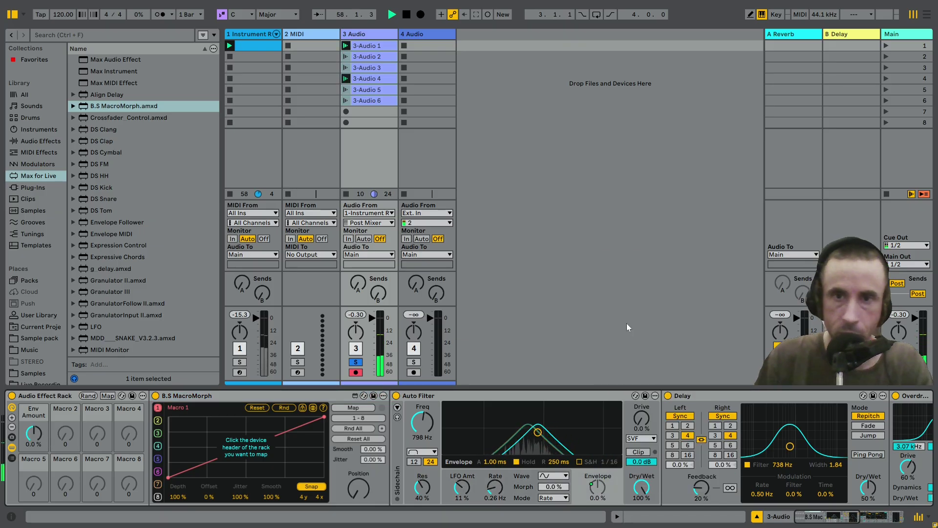
Map the Delay's filter Width to Macro 2 of the Audio Effect Rack
left_click(820, 517)
left_click_drag(820, 516, 823, 517)
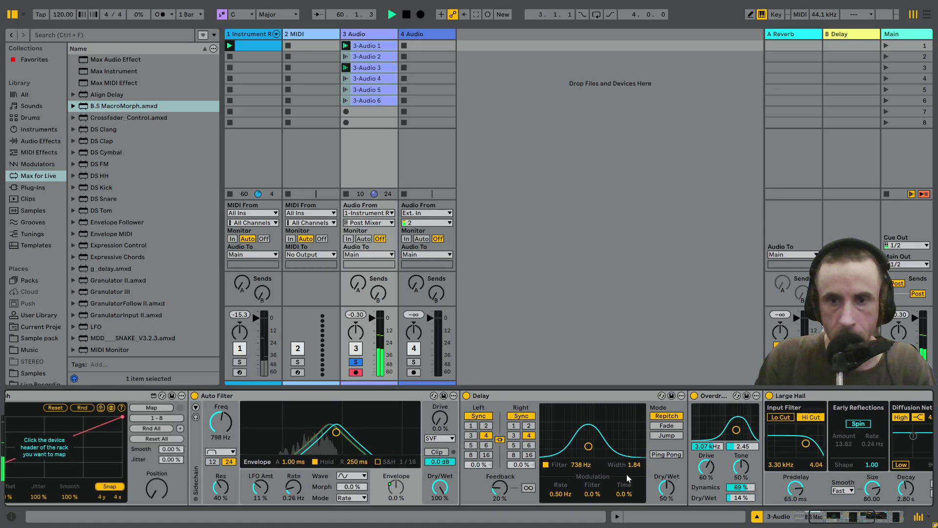
right_click(667, 488)
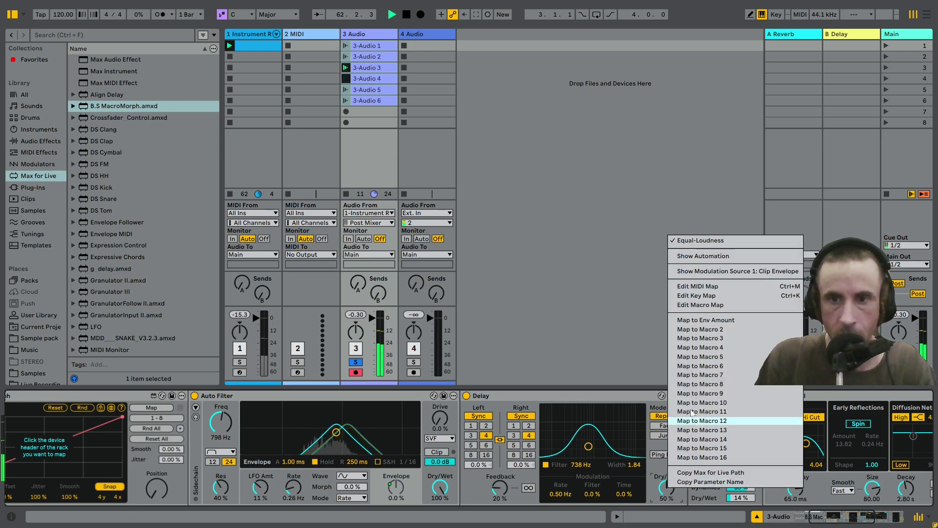
left_click(693, 356)
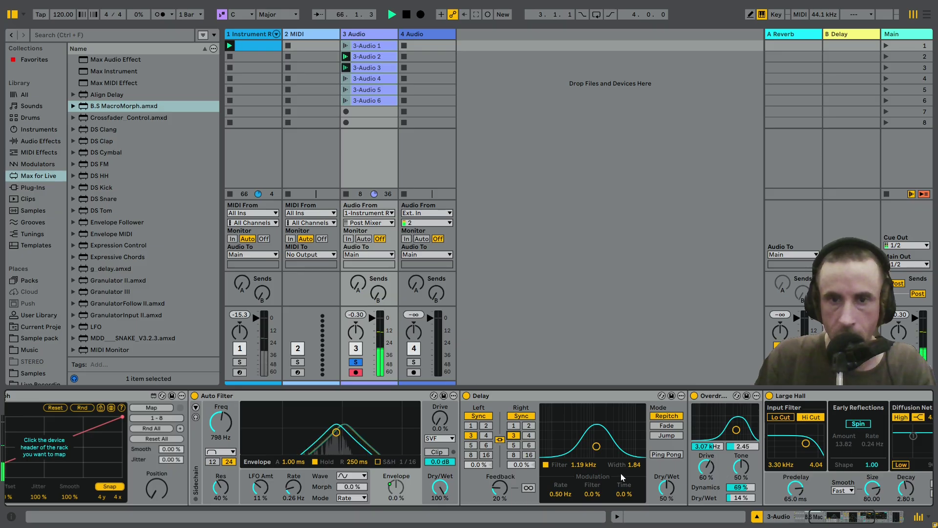
right_click(636, 466)
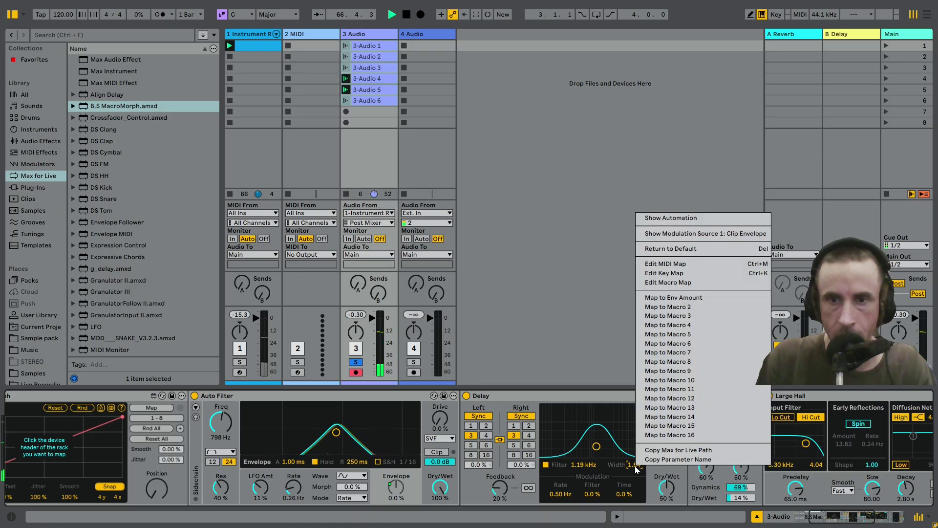
left_click(664, 307)
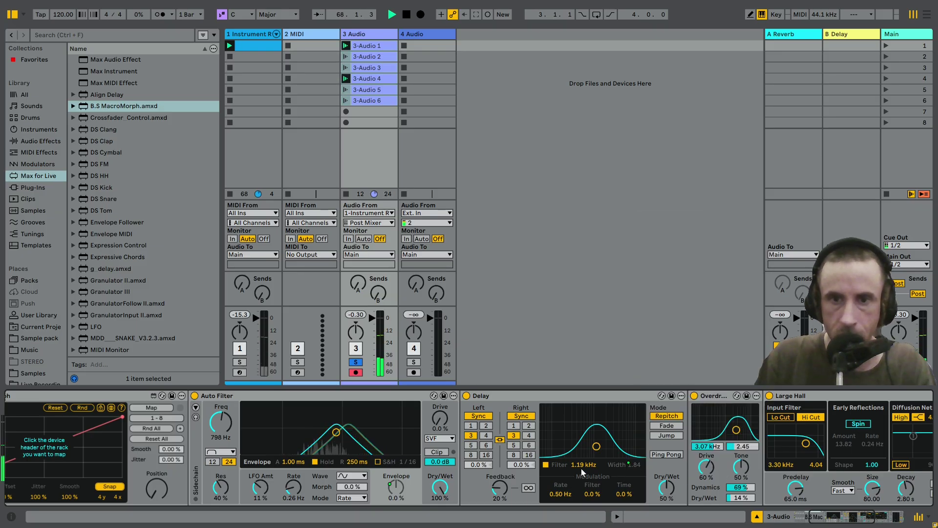
Set the Delay's filter to 1.02 kHz, dry/wet to 52% and feedback to 25%, with Ping Pong enabled
left_click_drag(586, 466, 586, 475)
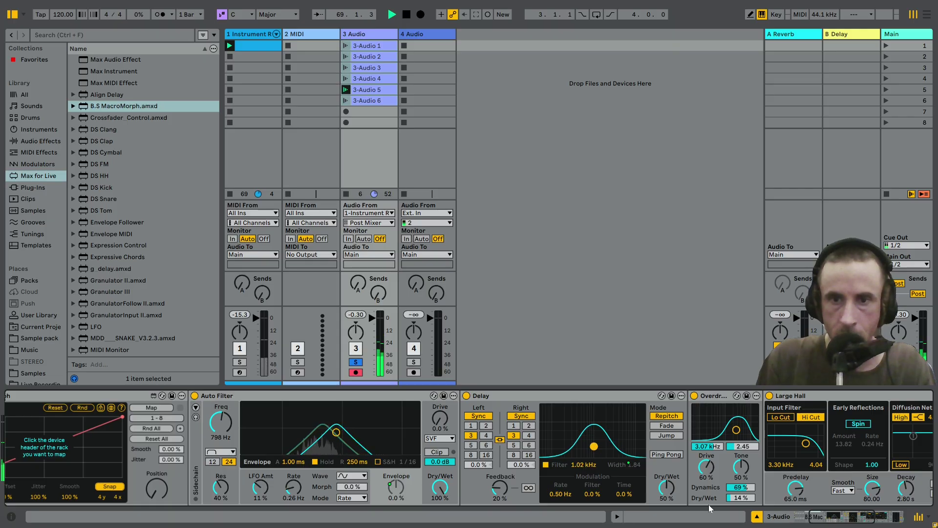
left_click_drag(839, 520, 845, 520)
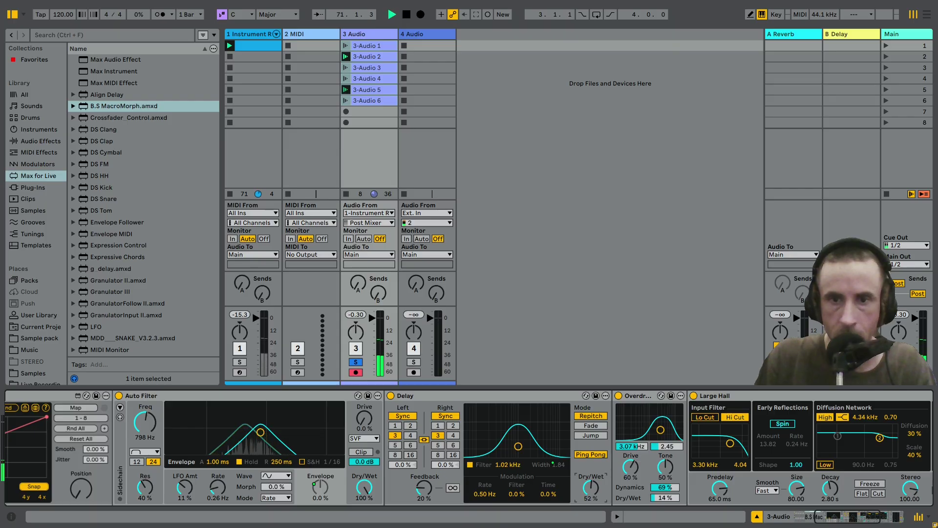
left_click_drag(423, 495, 422, 492)
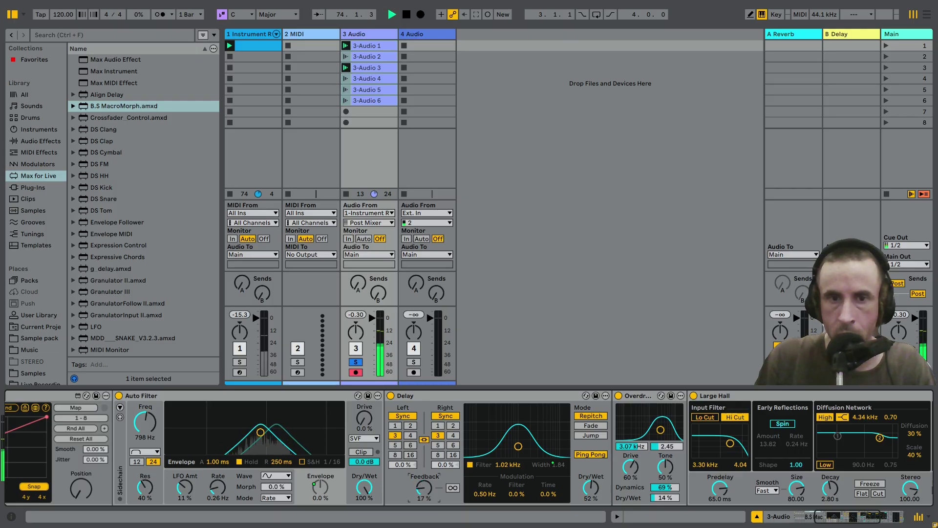
Replace the Overdrive with the OTT preset of Multiband Dynamics, placed between Delay and Large Hall
left_click(840, 519)
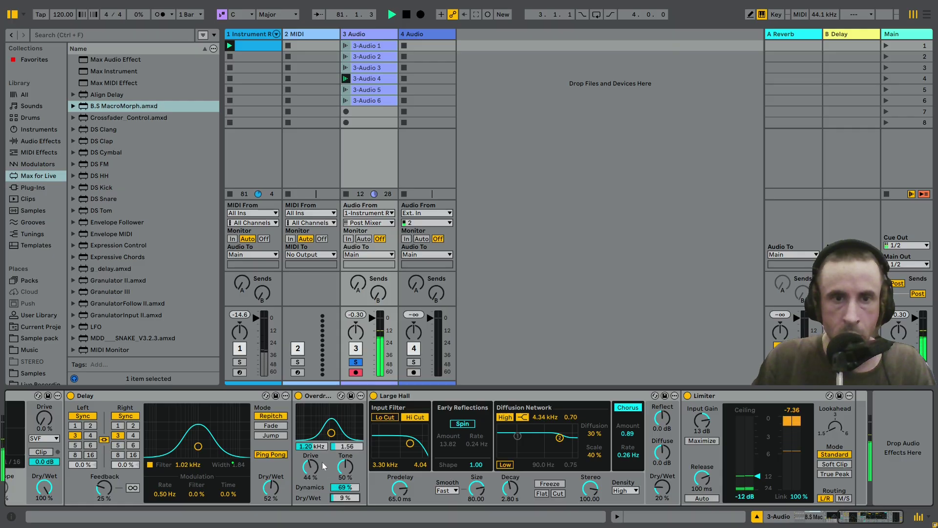
left_click(299, 395)
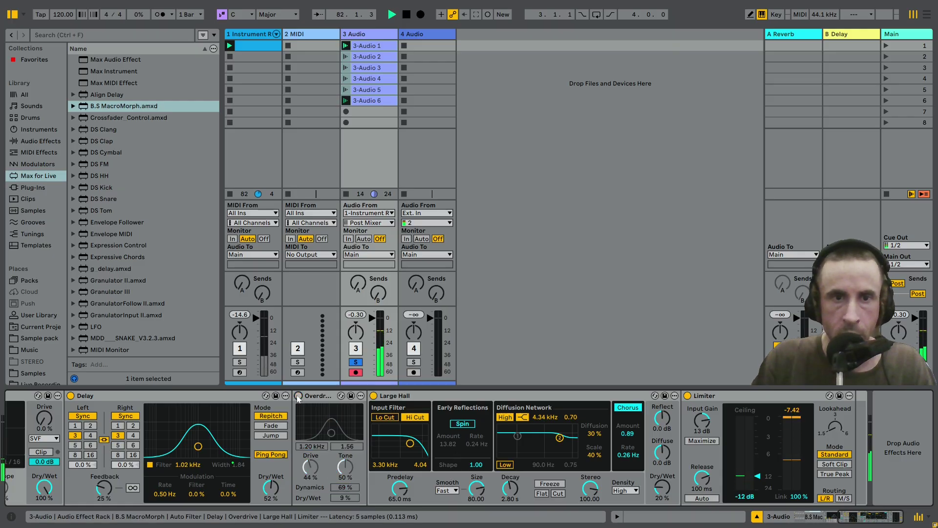
left_click(41, 140)
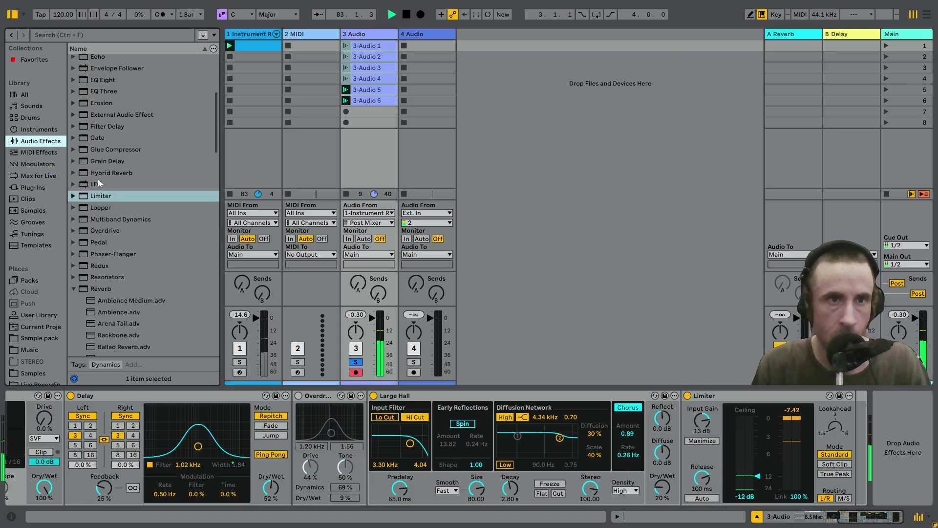
left_click(73, 218)
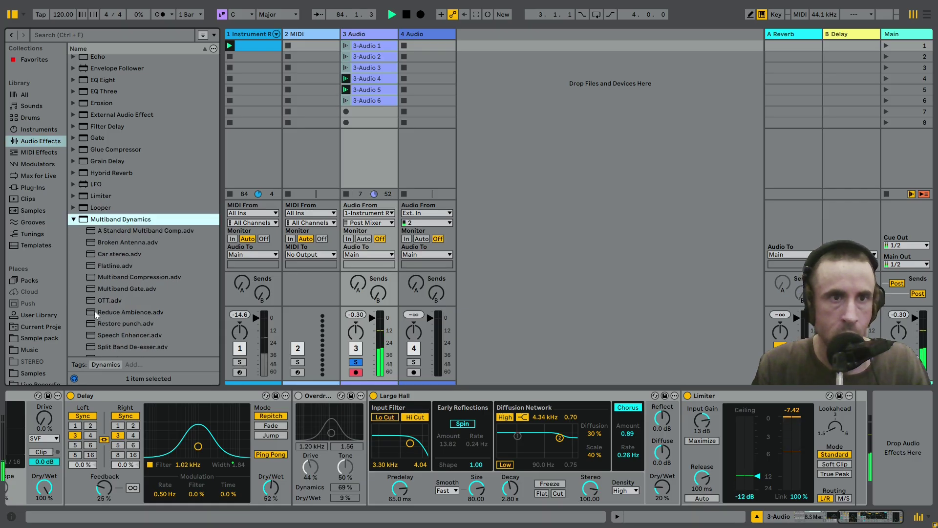
left_click_drag(100, 300, 348, 430)
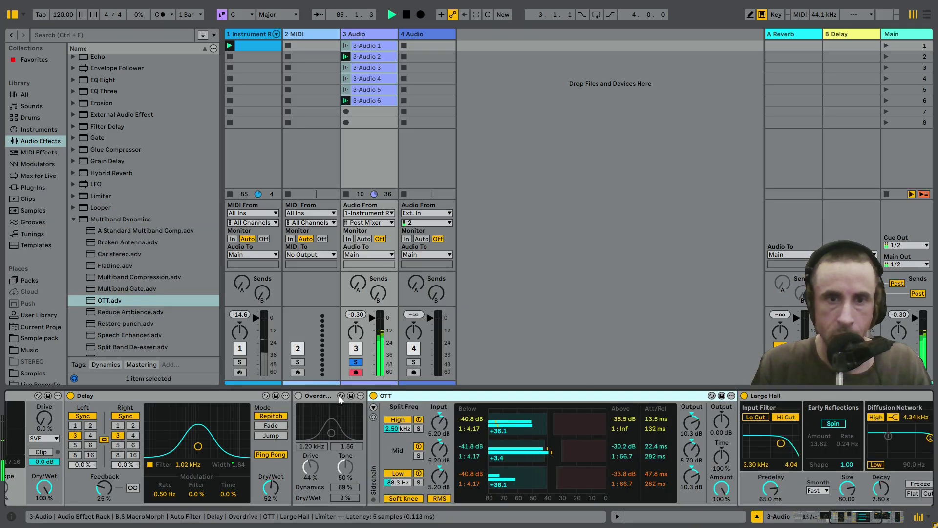
left_click(321, 399)
key("Delete")
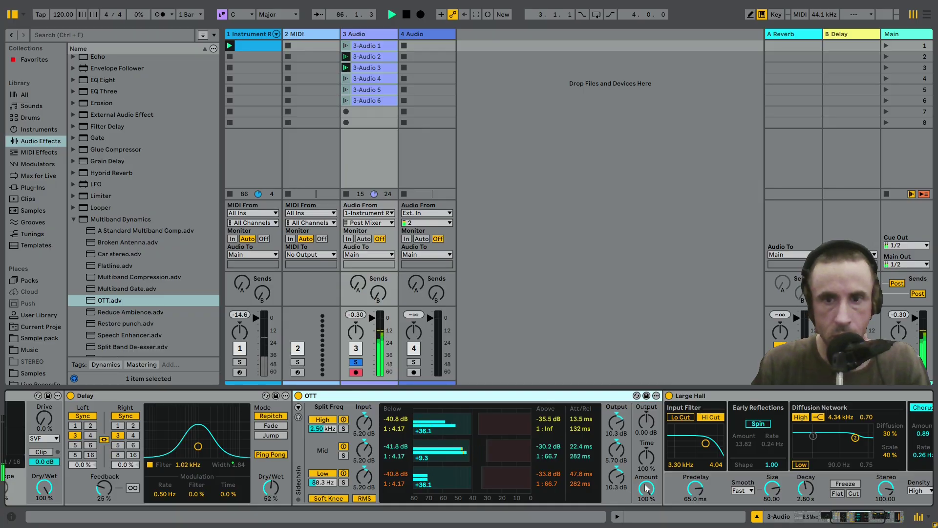
Reduce OTT's Amount to 21% and map its high split frequency to Macro 3
left_click_drag(646, 487, 646, 511)
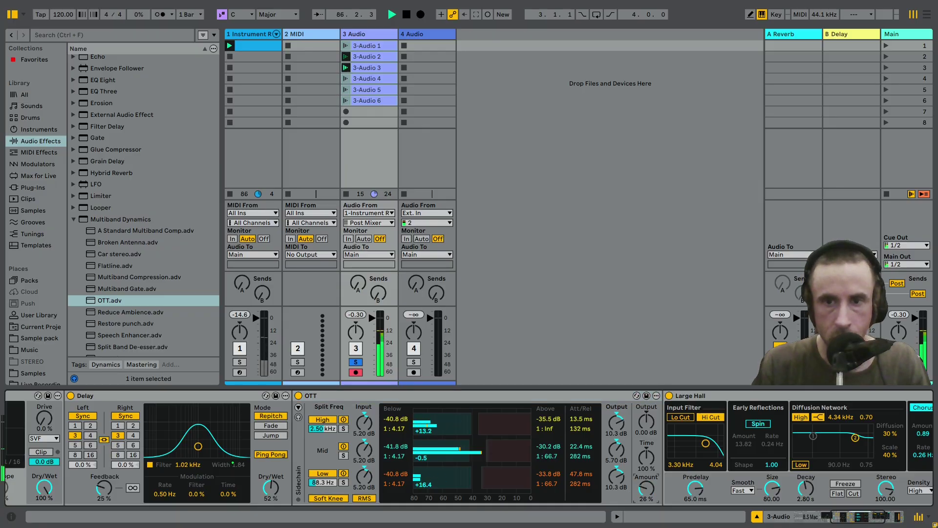
right_click(327, 428)
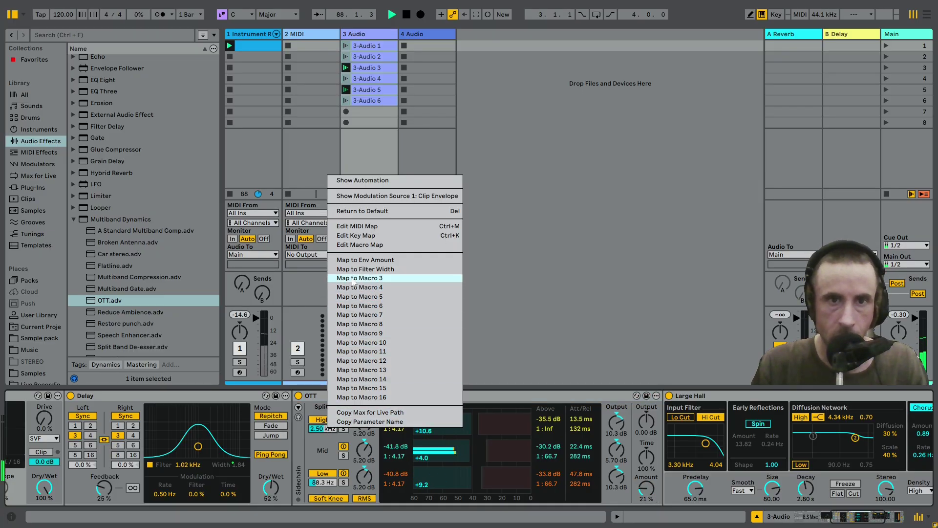
left_click(381, 273)
Enable Large Hall's Lo Cut, set its input filter frequency to 848 Hz and map that frequency to Macro 4
left_click_drag(841, 518, 873, 521)
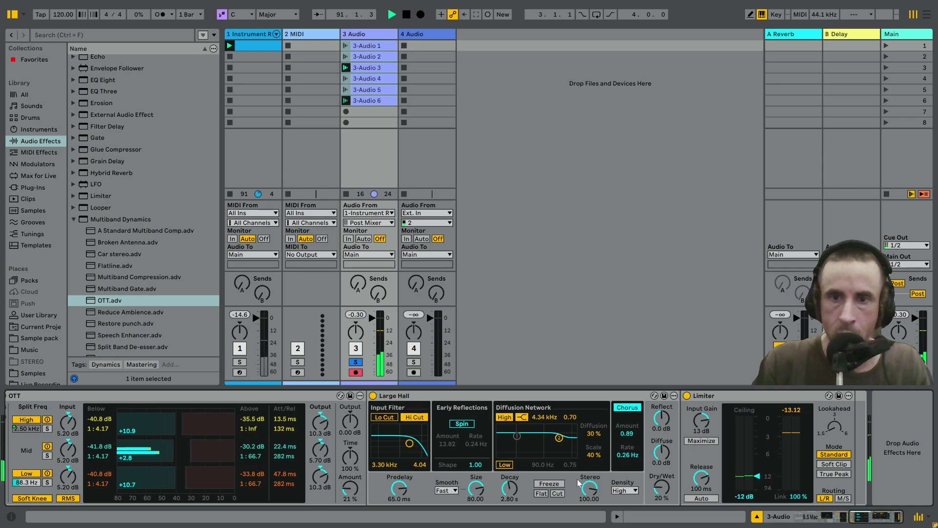
left_click(384, 417)
left_click_drag(413, 443, 398, 443)
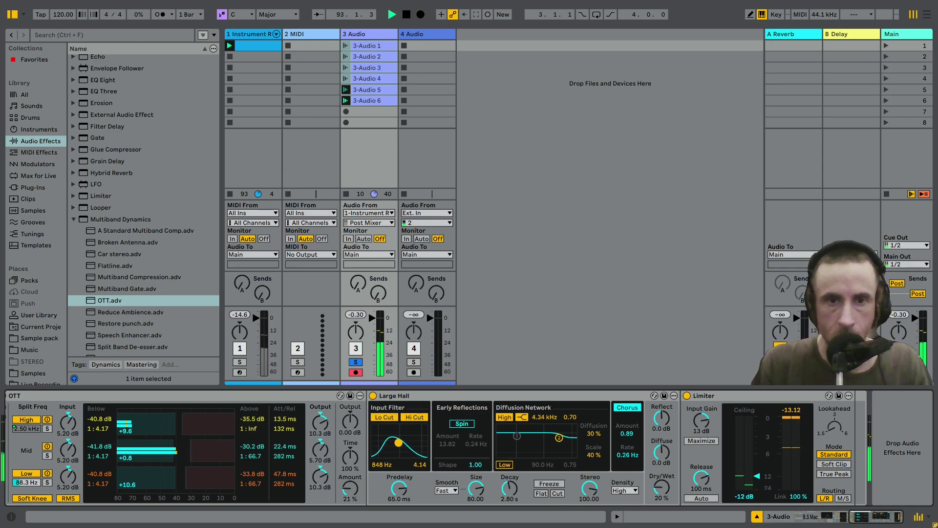
right_click(383, 470)
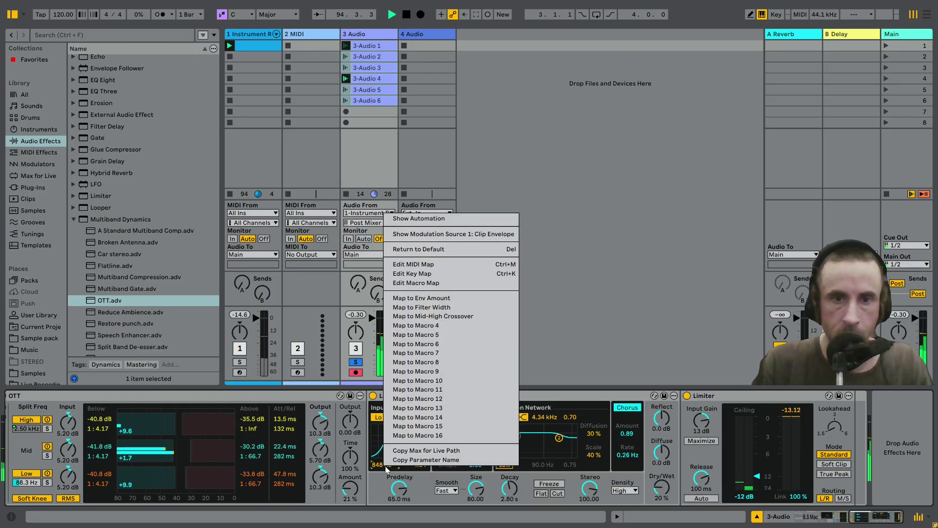
left_click(419, 325)
Map B.S MacroMorph to the Audio Effect Rack and randomize all its macro curves
left_click_drag(877, 524, 813, 515)
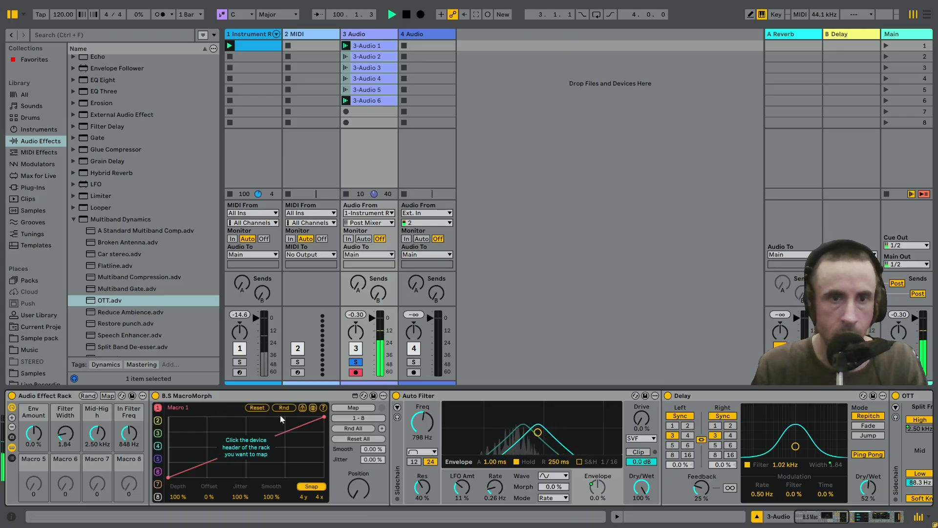
left_click(49, 397)
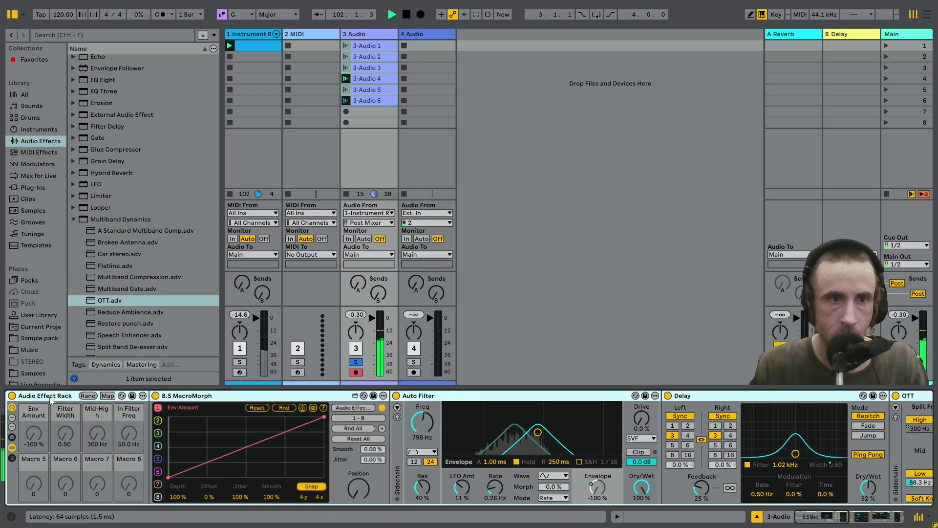
left_click(347, 427)
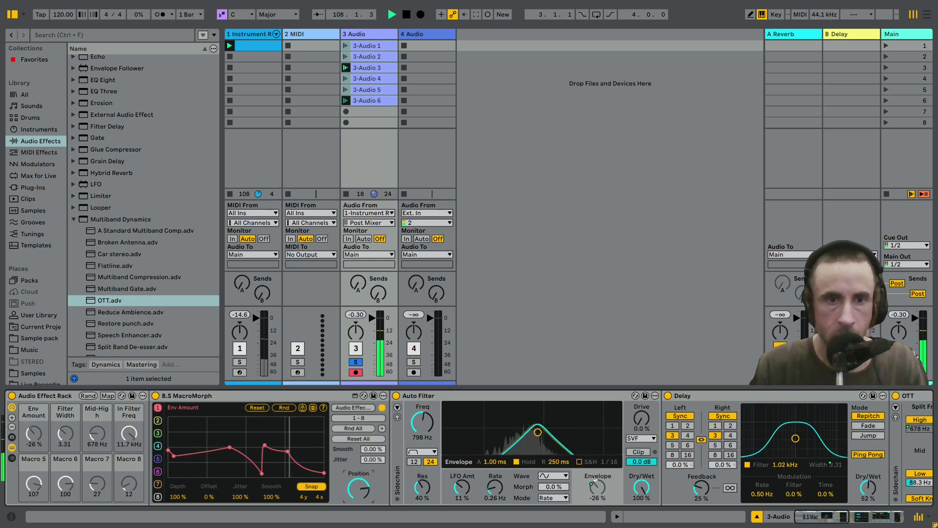
Insert an LFO modulator between B.S MacroMorph and Auto Filter in the rack
left_click(42, 165)
left_click(96, 96)
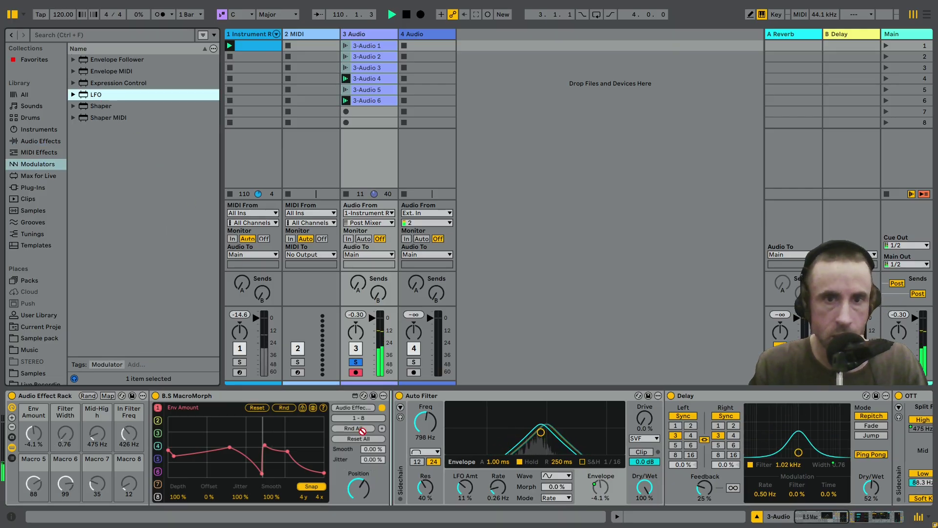
left_click_drag(88, 98, 491, 430)
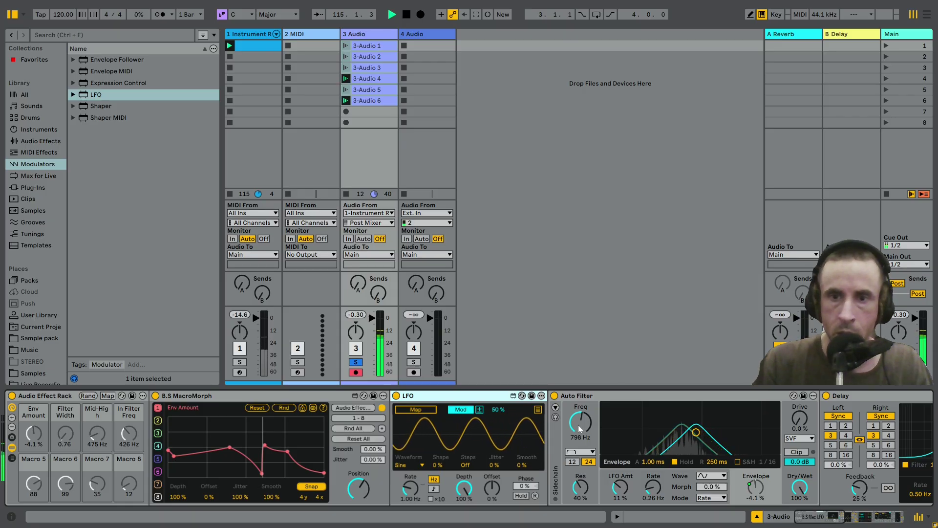
Map the LFO to B.S MacroMorph's Position and switch its rate to tempo-synced, set to 1
left_click(416, 409)
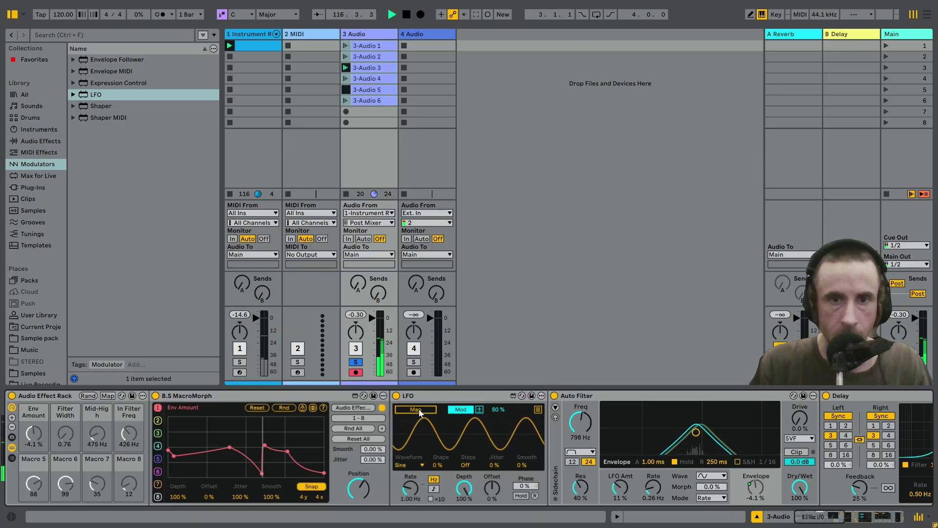
left_click(358, 488)
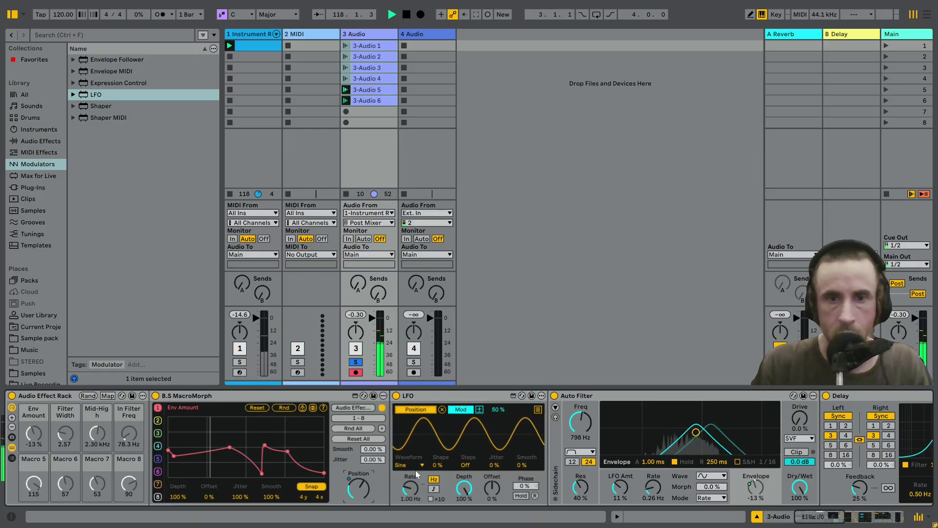
left_click(433, 489)
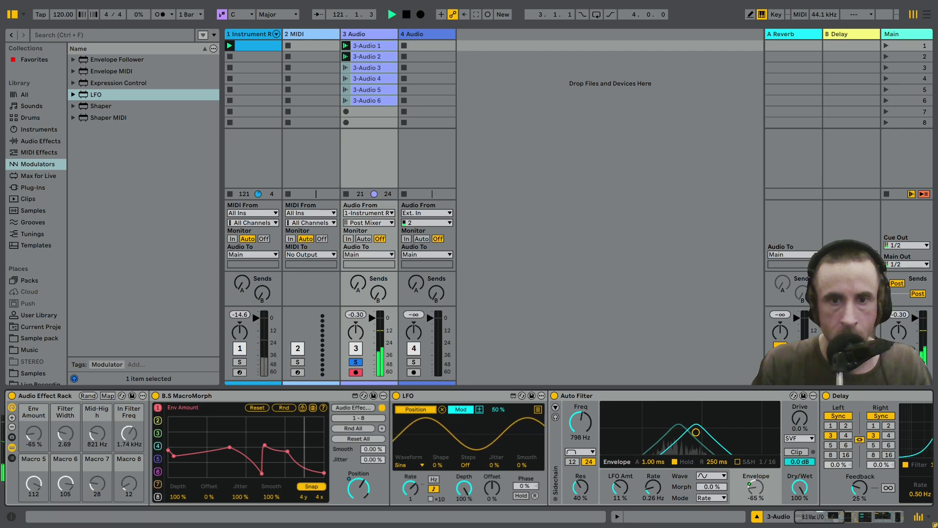
Reduce the LFO's depth to 81.1% and set B.S MacroMorph's global Smooth to 8.66%, checking the overlay of all macro curves
left_click_drag(463, 491, 463, 503)
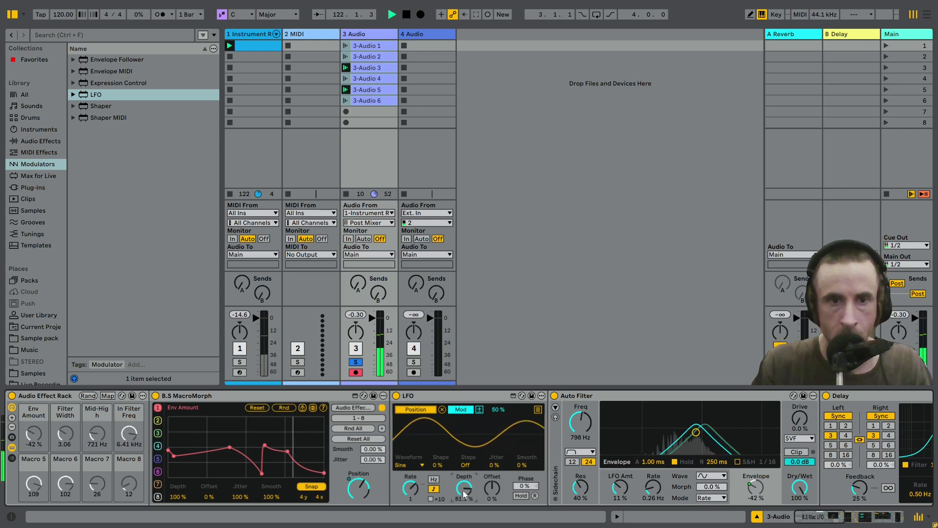
left_click(358, 488)
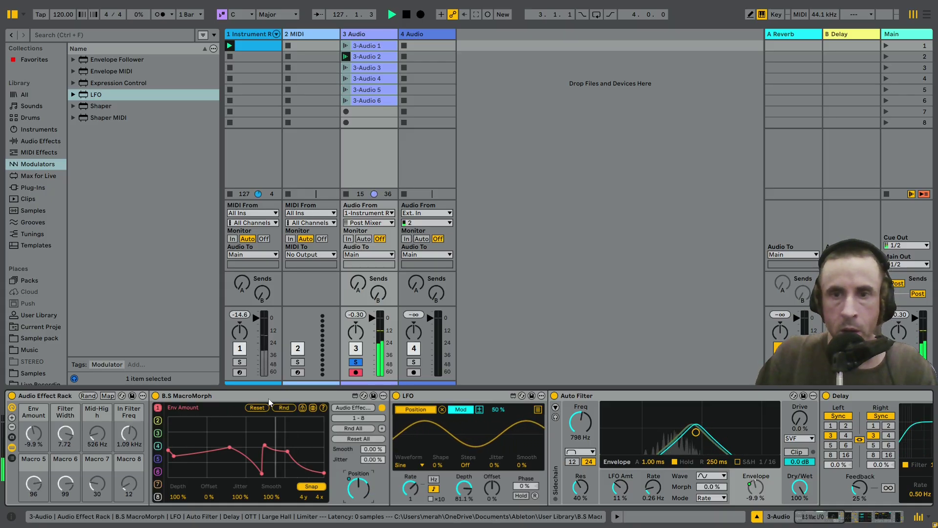
left_click(819, 524)
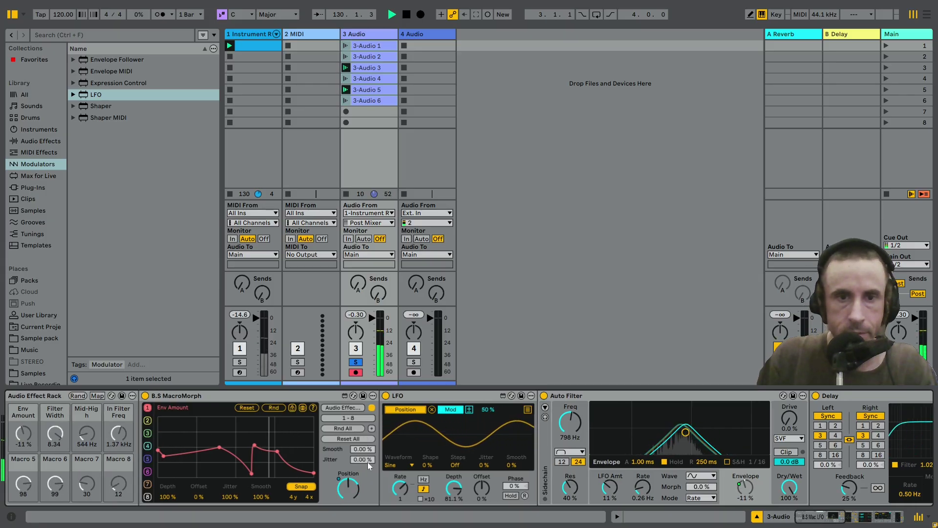
left_click_drag(365, 462, 365, 456)
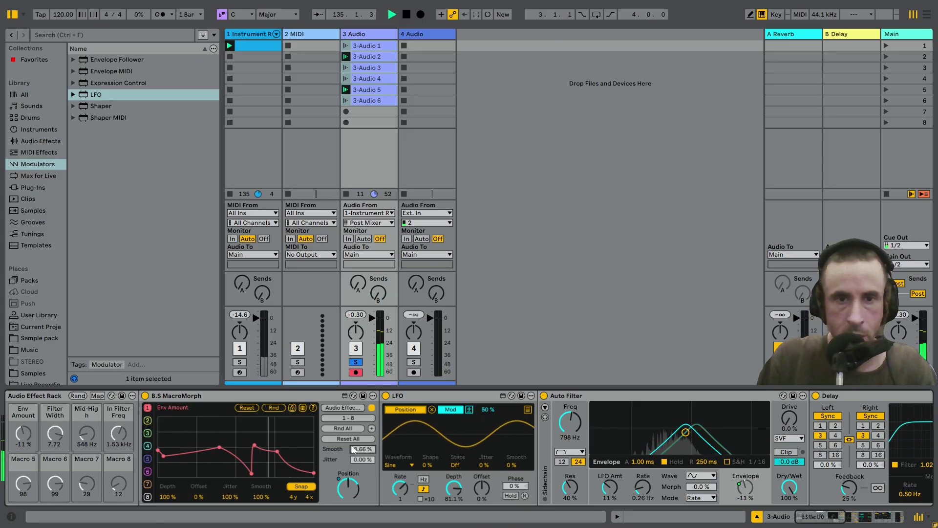
left_click(302, 408)
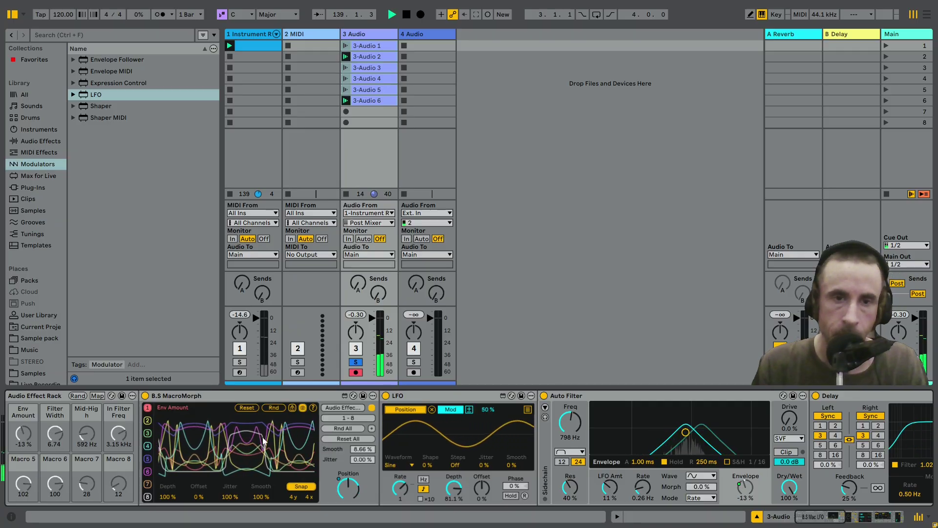
left_click(302, 408)
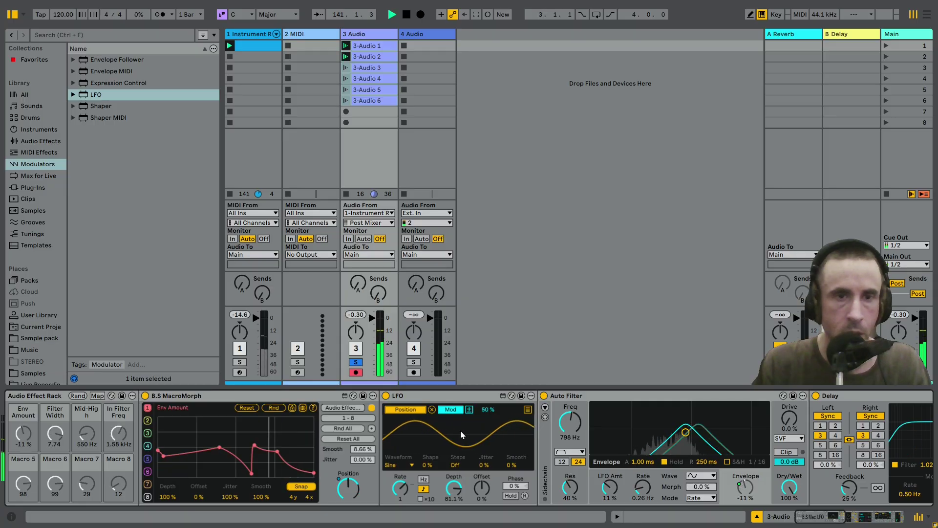
Add an Erosion audio effect and place it inside the Audio Effect Rack after the Limiter
left_click_drag(820, 519, 884, 517)
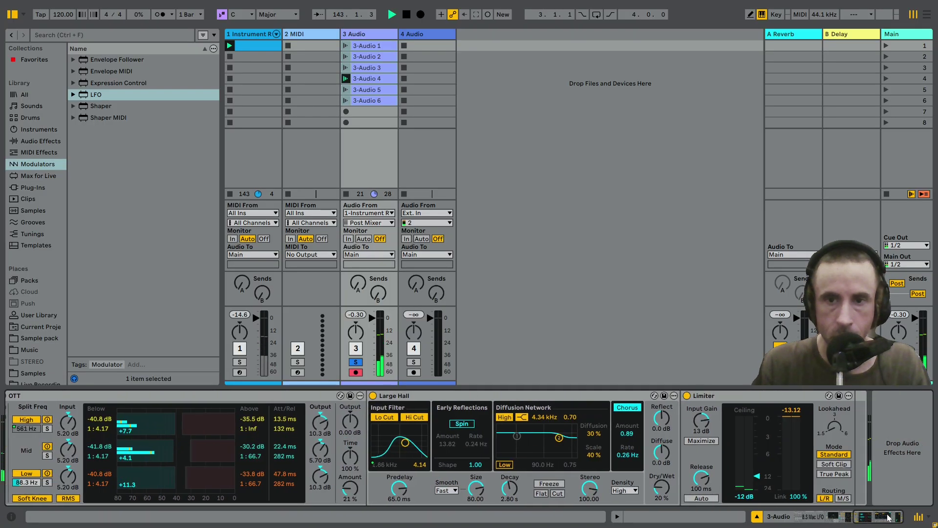
left_click(48, 141)
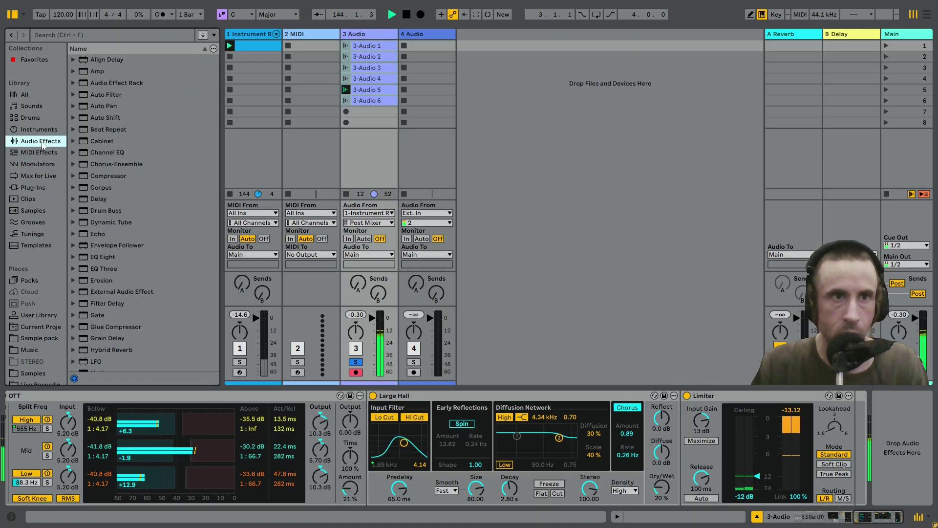
scroll(142, 254, "up", 5)
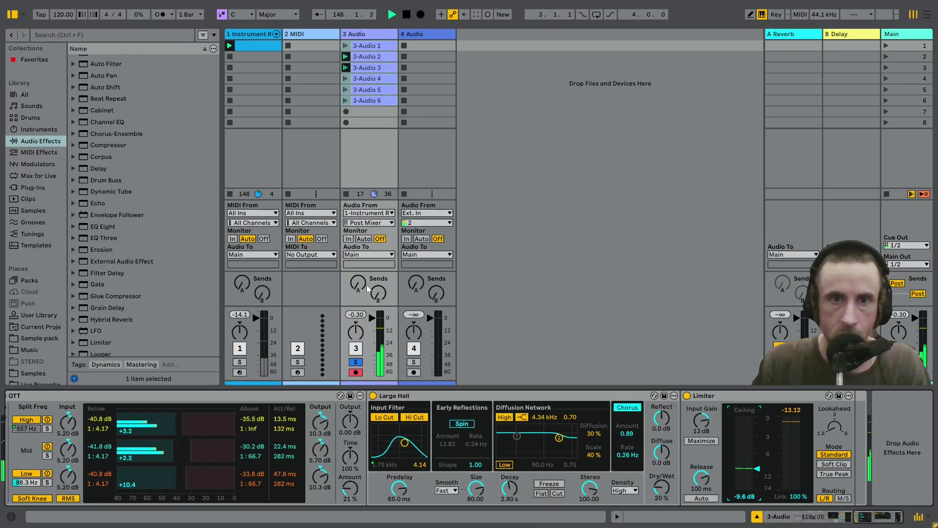
scroll(100, 206, "down", 3)
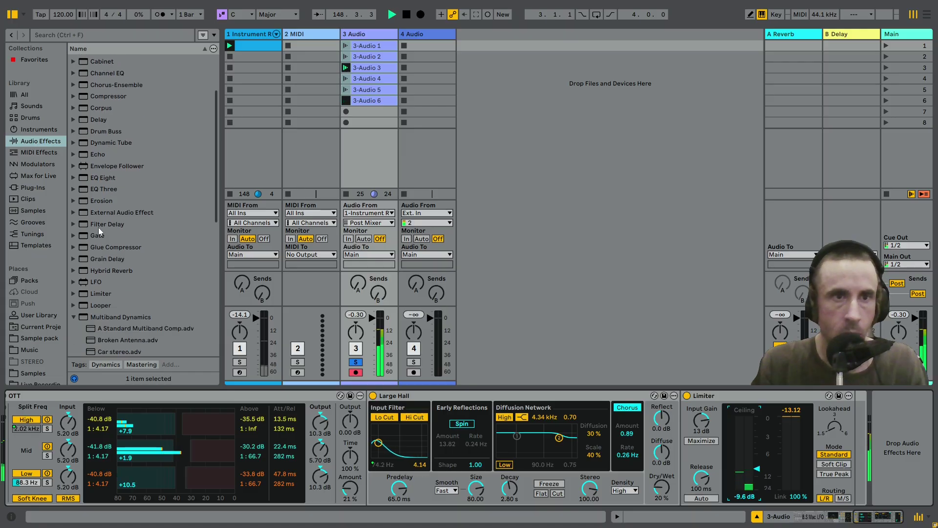
double_click(98, 201)
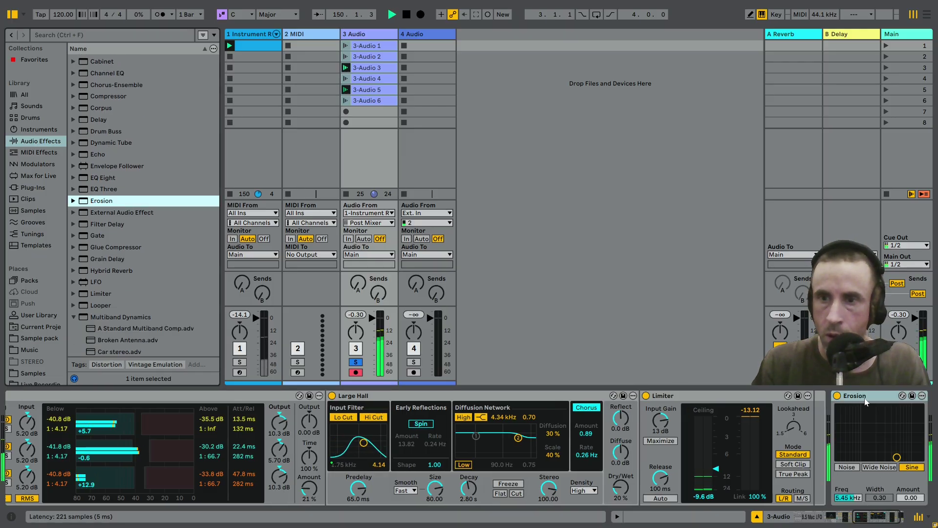
left_click_drag(856, 396, 821, 435)
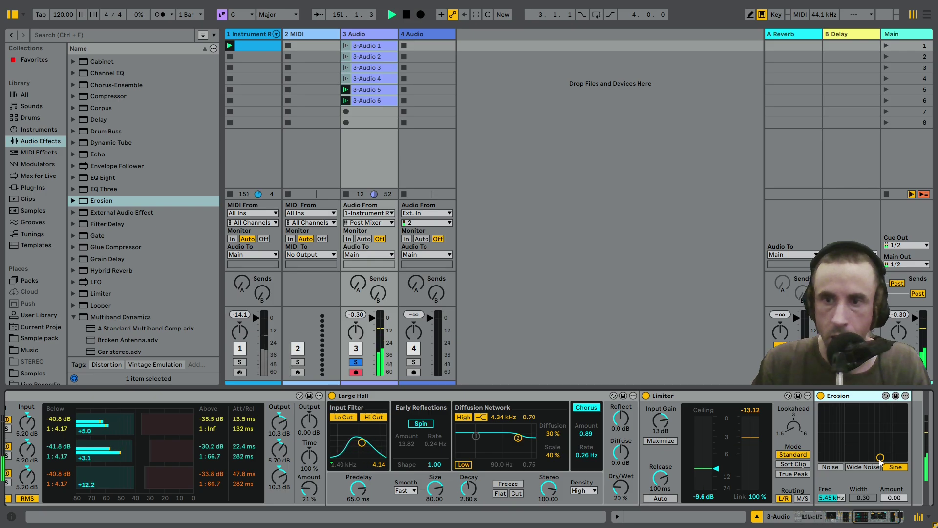
Set Erosion's Amount to 5.91 and map its frequency to Macro 5
left_click_drag(880, 460, 877, 439)
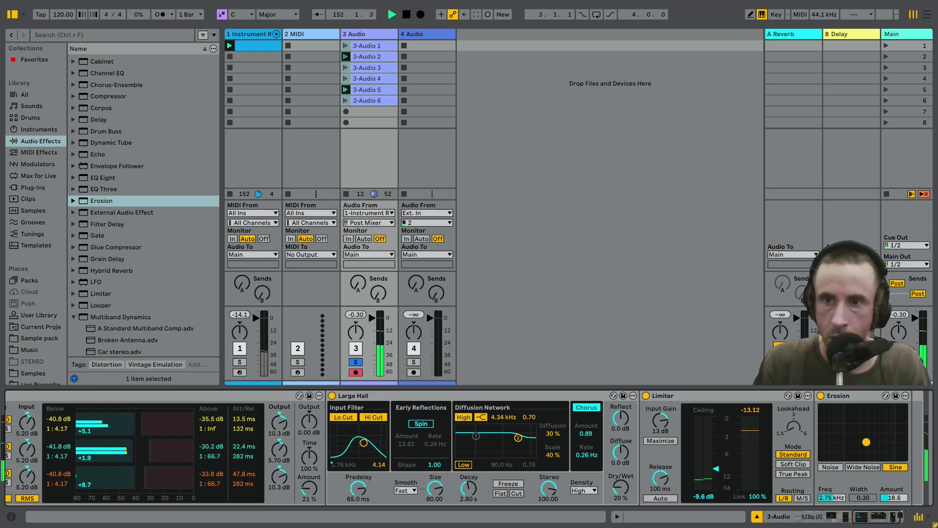
right_click(827, 501)
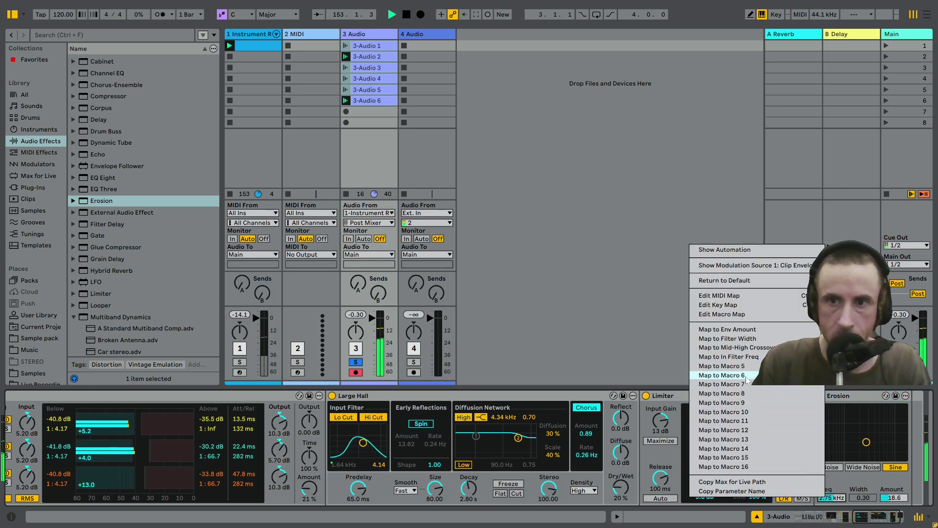
left_click(713, 367)
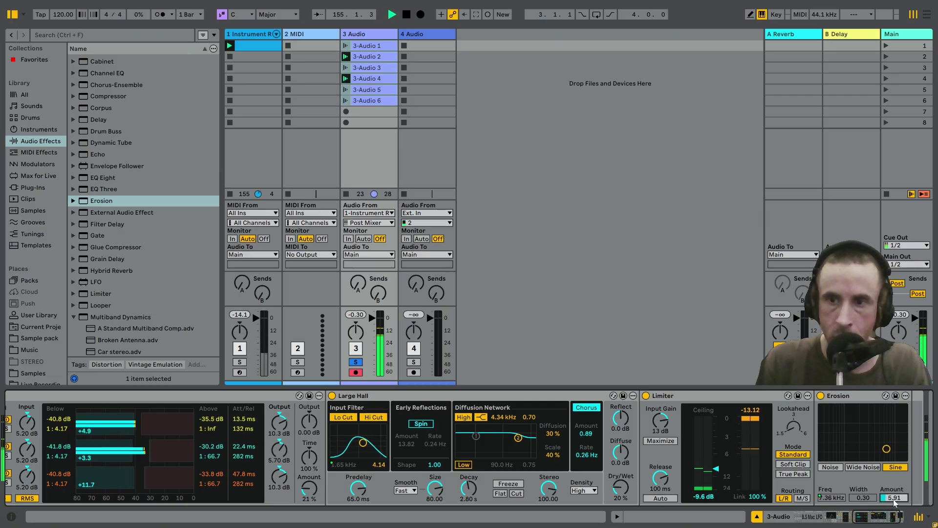
left_click_drag(891, 517, 887, 518)
Randomize the Macro 5 curve in B.S MacroMorph and reduce that curve's depth to 38%
left_click_drag(893, 518, 826, 518)
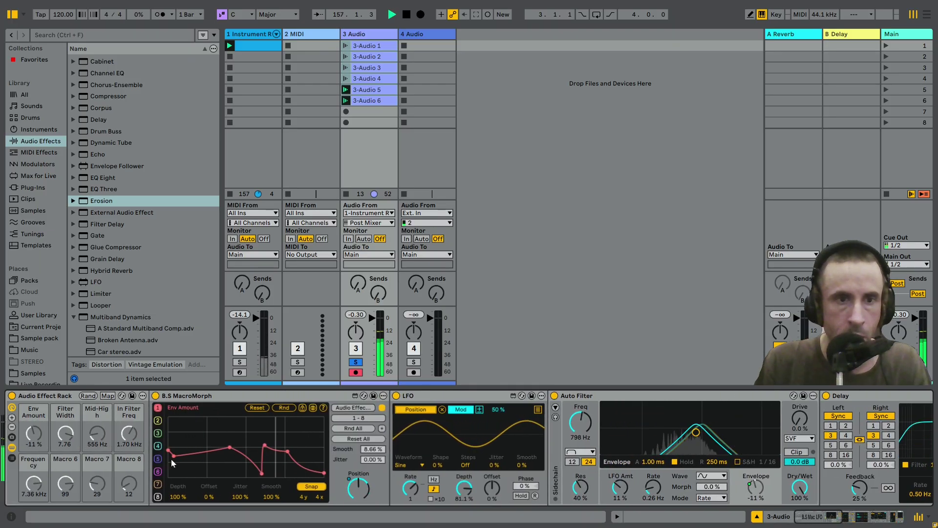
left_click(283, 407)
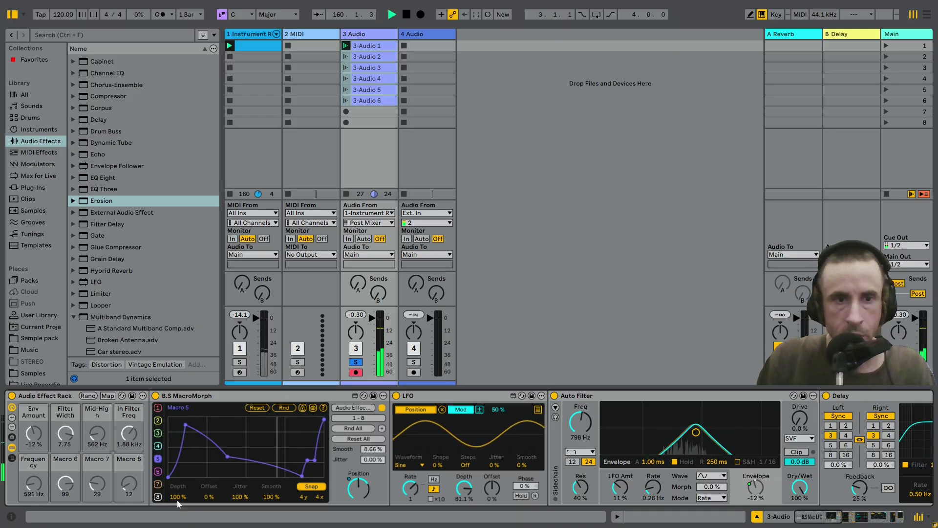
left_click_drag(177, 497, 177, 523)
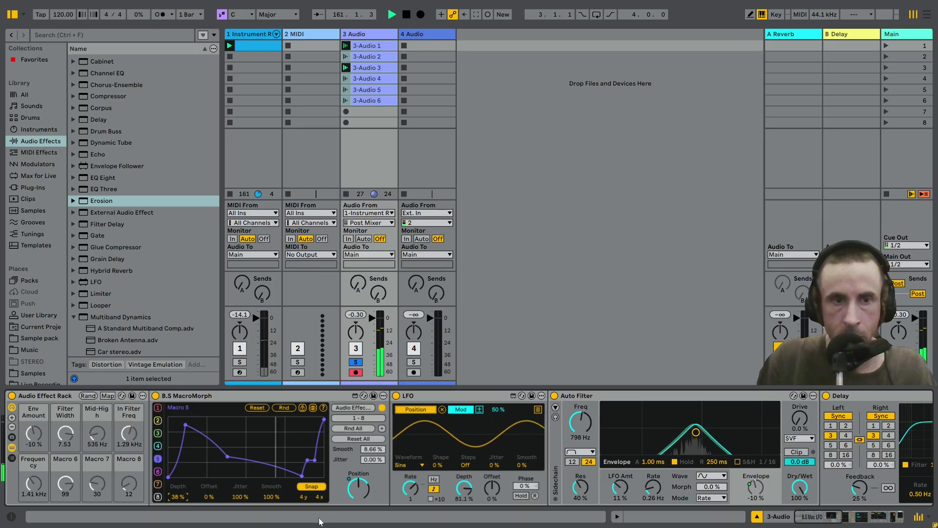
Check Erosion at the end of the rack and set the LFO's synced rate to 4
left_click(905, 518)
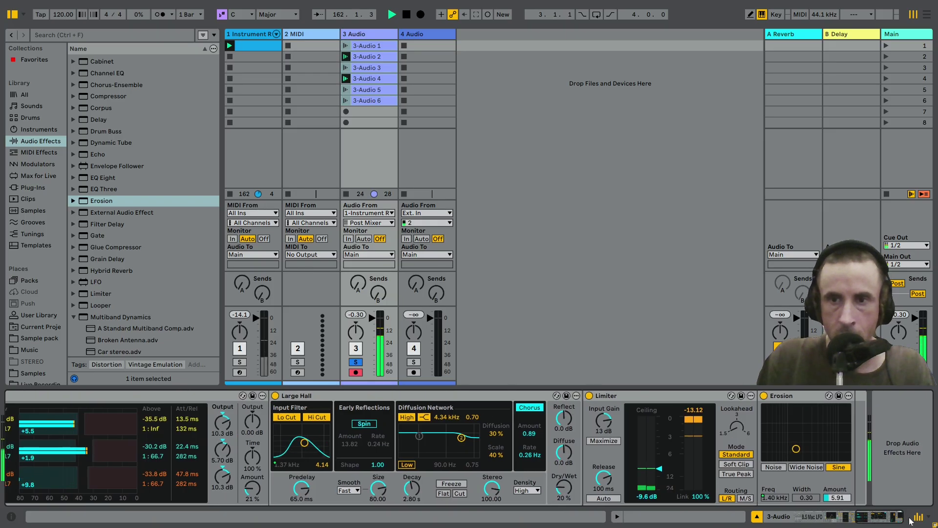
left_click_drag(904, 519, 828, 518)
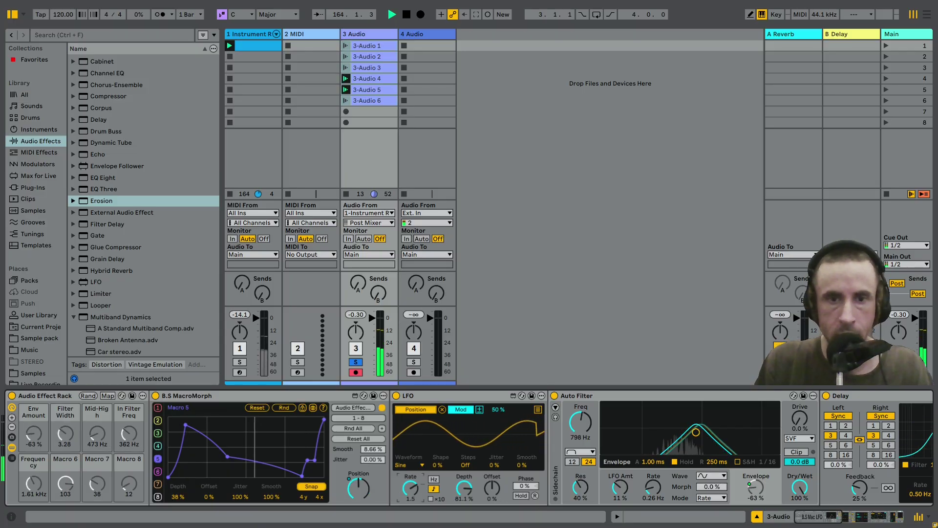
left_click(409, 491)
left_click_drag(409, 491, 409, 488)
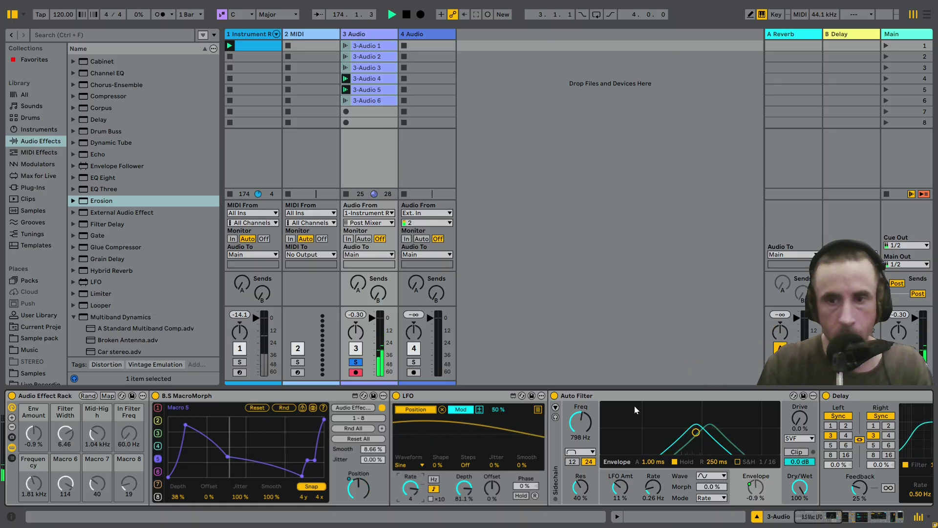
left_click(820, 517)
left_click_drag(821, 517, 801, 521)
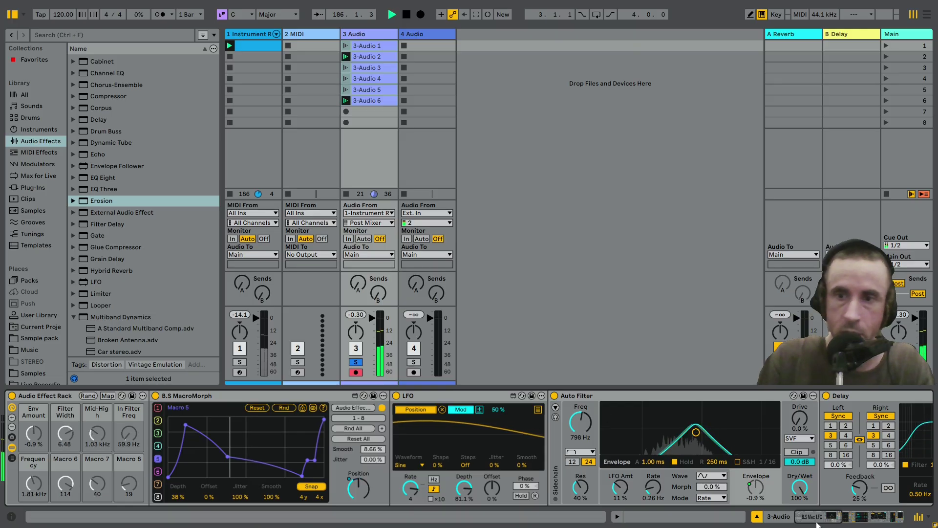
left_click(838, 521)
left_click_drag(837, 521, 868, 521)
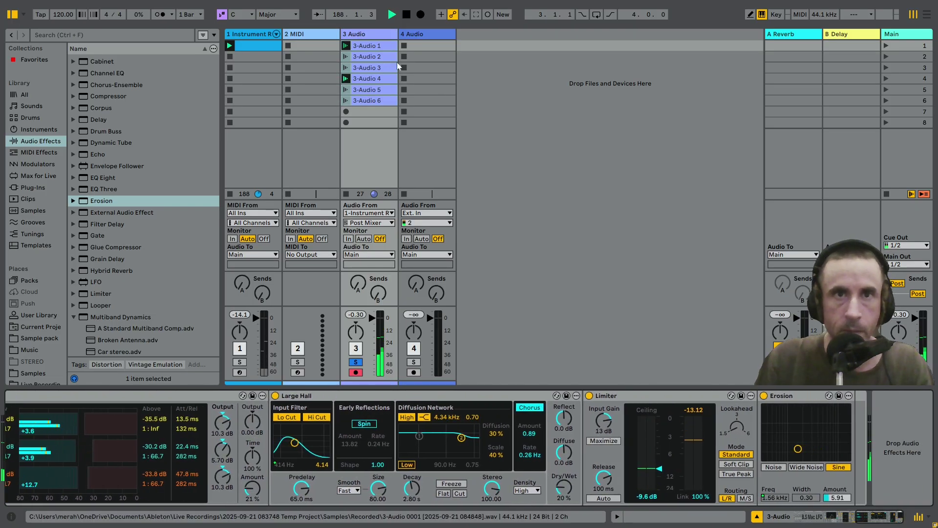
Route 3-Audio into 4 Audio, record it into that track's first clip slot and enlarge the clip view to watch the waveform
left_click(428, 213)
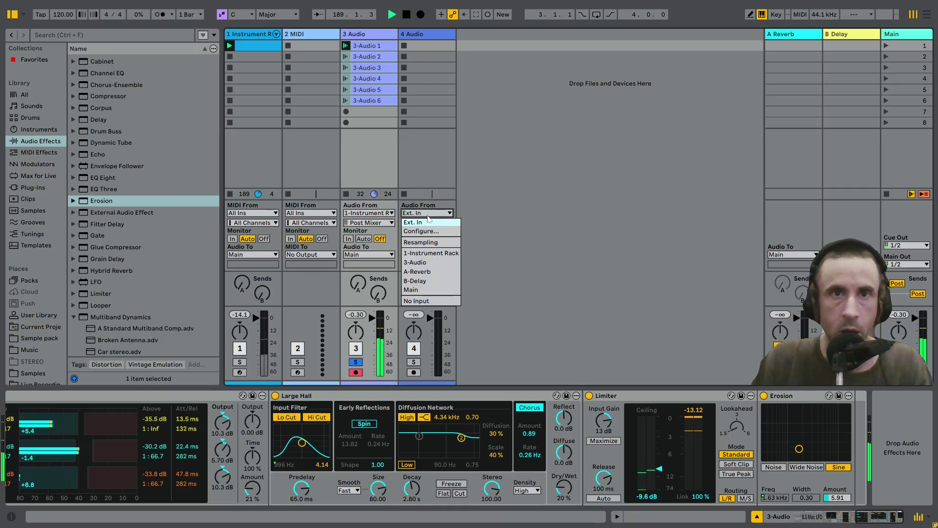
left_click(418, 261)
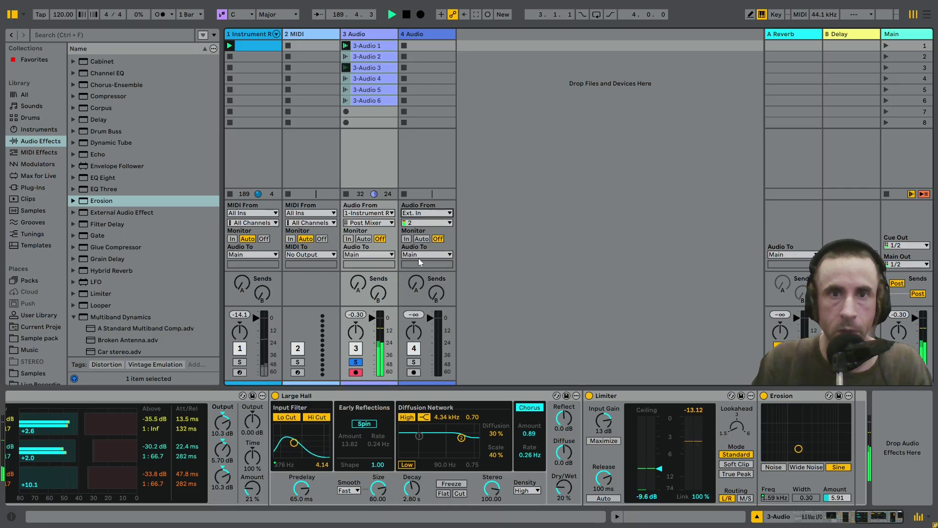
left_click(414, 372)
left_click(405, 45)
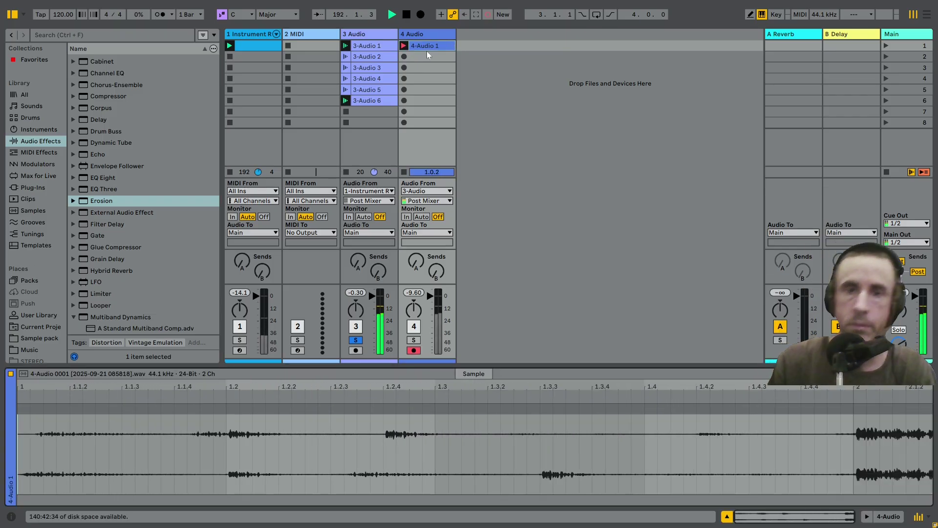
left_click_drag(525, 366, 534, 238)
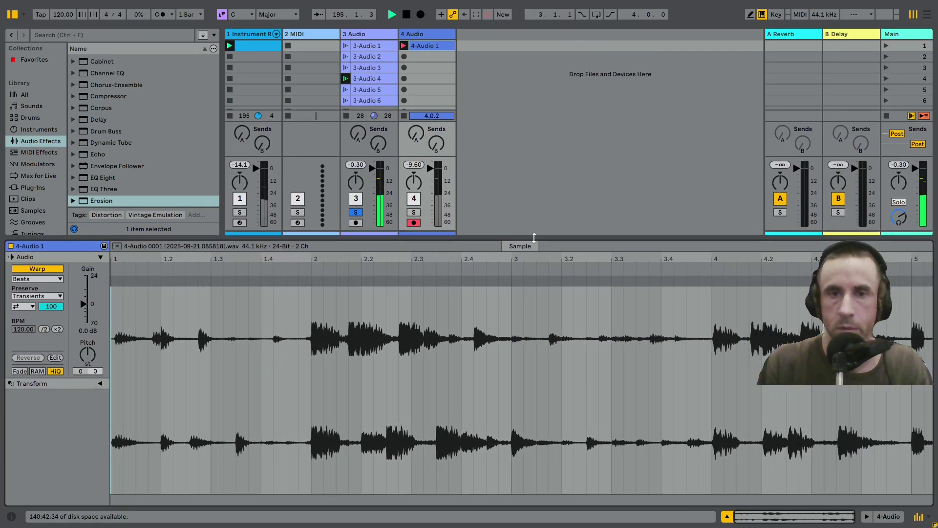